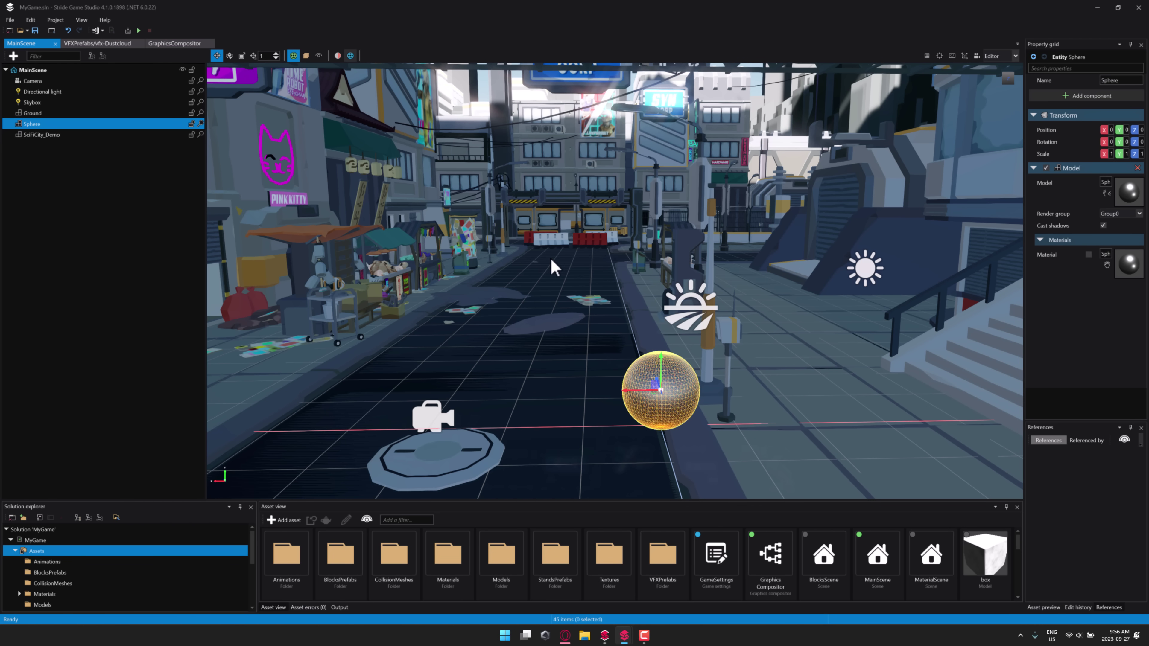
# Turn the view along the city street and fly forward toward the red and white barriers.
pyautogui.moveTo(555, 268); pyautogui.dragTo(280, 274, button='right')
pyautogui.press('w')
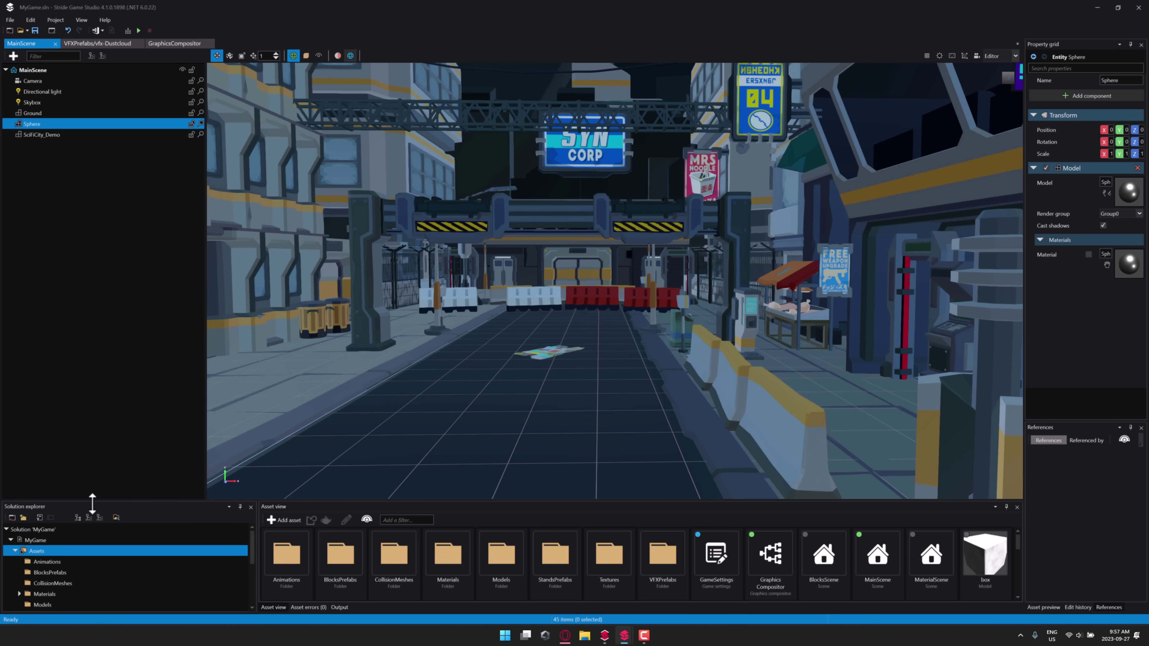
pyautogui.scroll(-3, 47, 577)
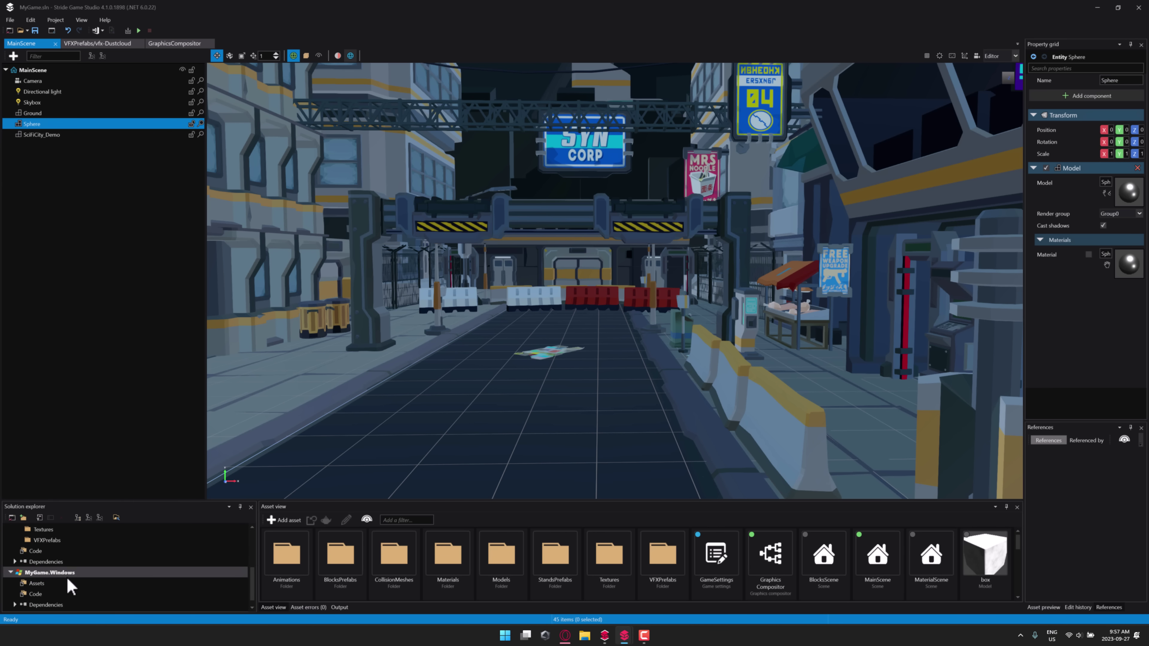
pyautogui.scroll(-1, 52, 589)
pyautogui.scroll(4, 55, 593)
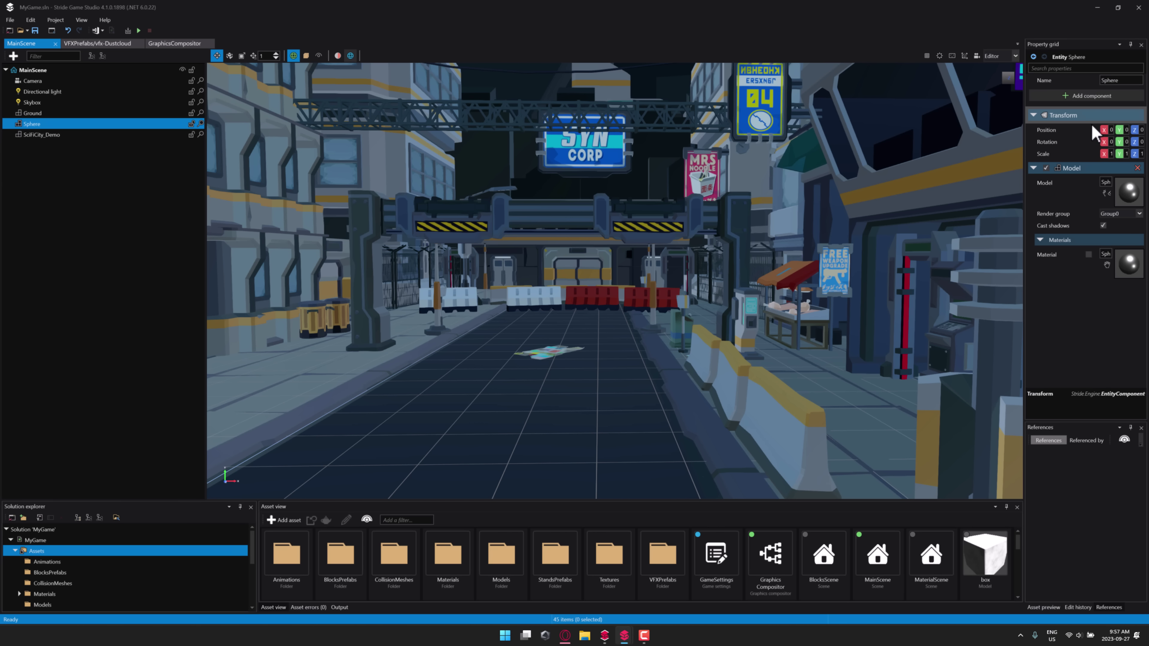
pyautogui.click(1097, 97)
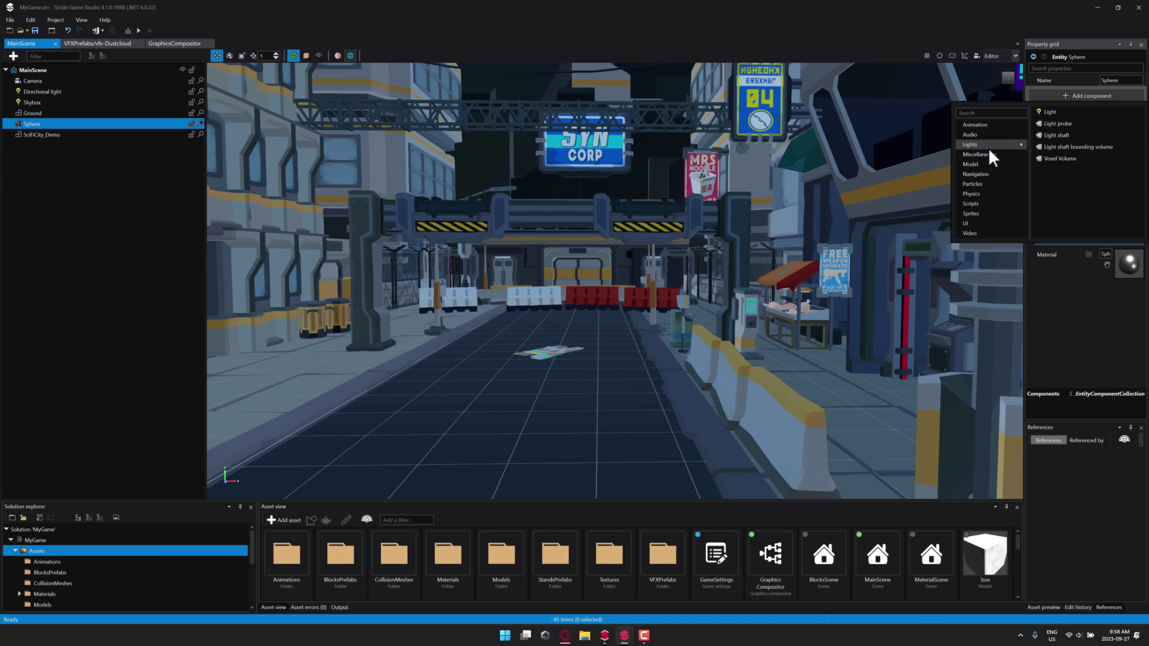
pyautogui.moveTo(991, 166)
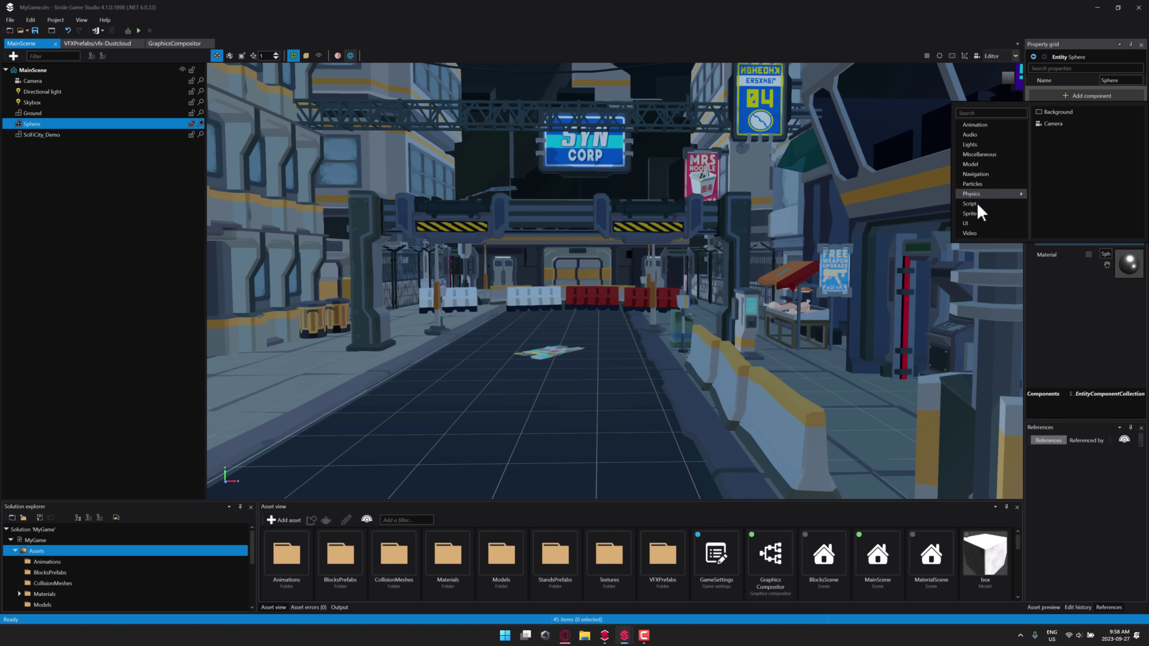
pyautogui.moveTo(976, 222)
pyautogui.click(1061, 324)
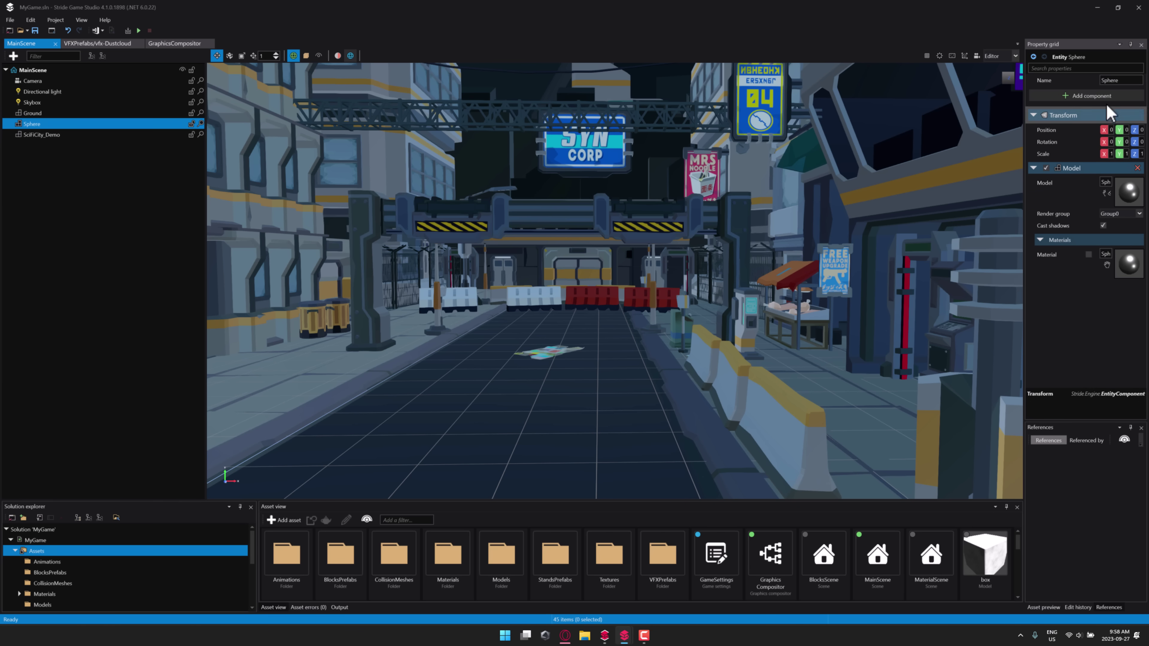
# Open the GraphicsCompositor asset and arrange its node graph so every node shows.
pyautogui.moveTo(500, 296); pyautogui.dragTo(492, 480, button='right')
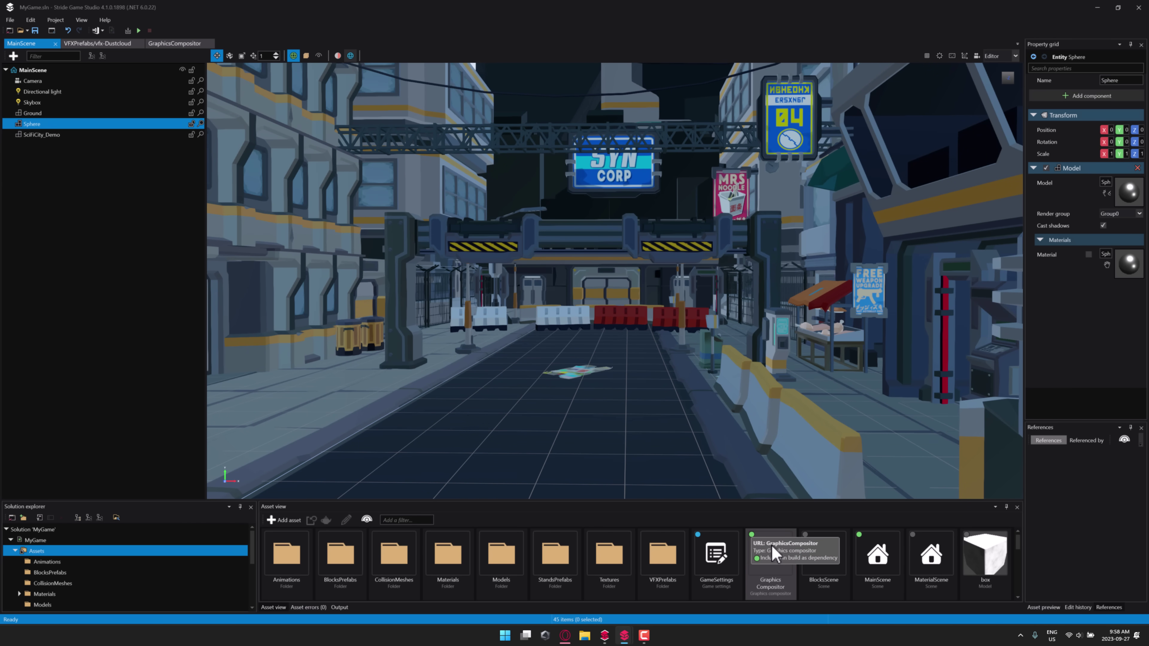
pyautogui.doubleClick(773, 562)
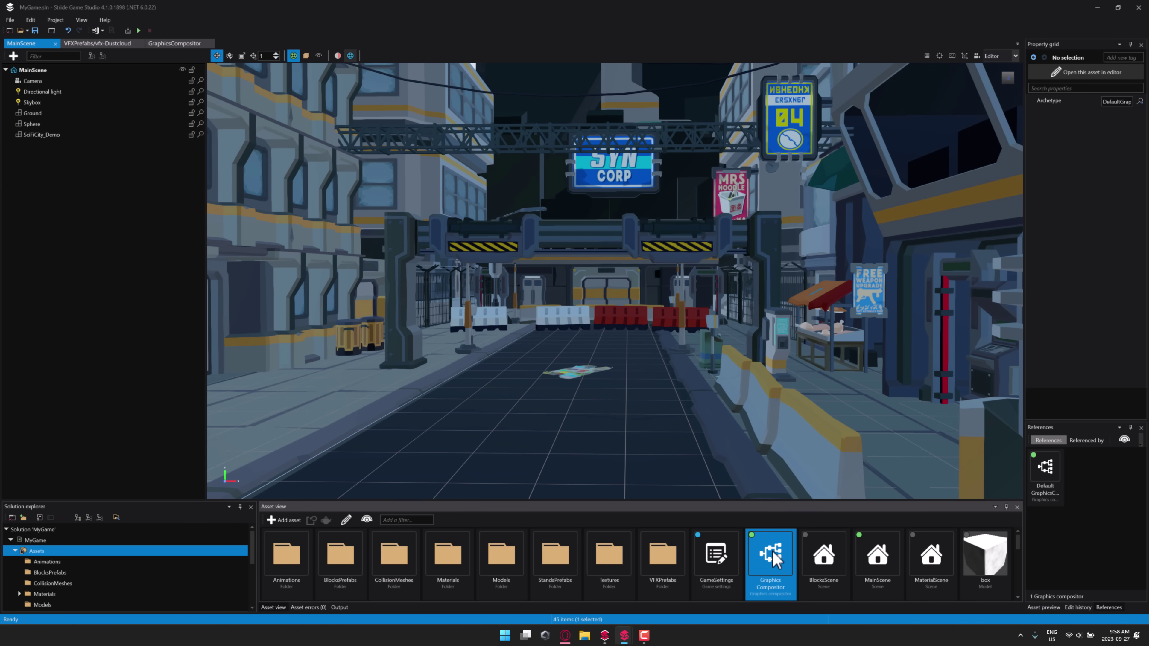
pyautogui.scroll(3, 533, 236)
pyautogui.moveTo(533, 237); pyautogui.dragTo(561, 368)
pyautogui.scroll(1, 562, 372)
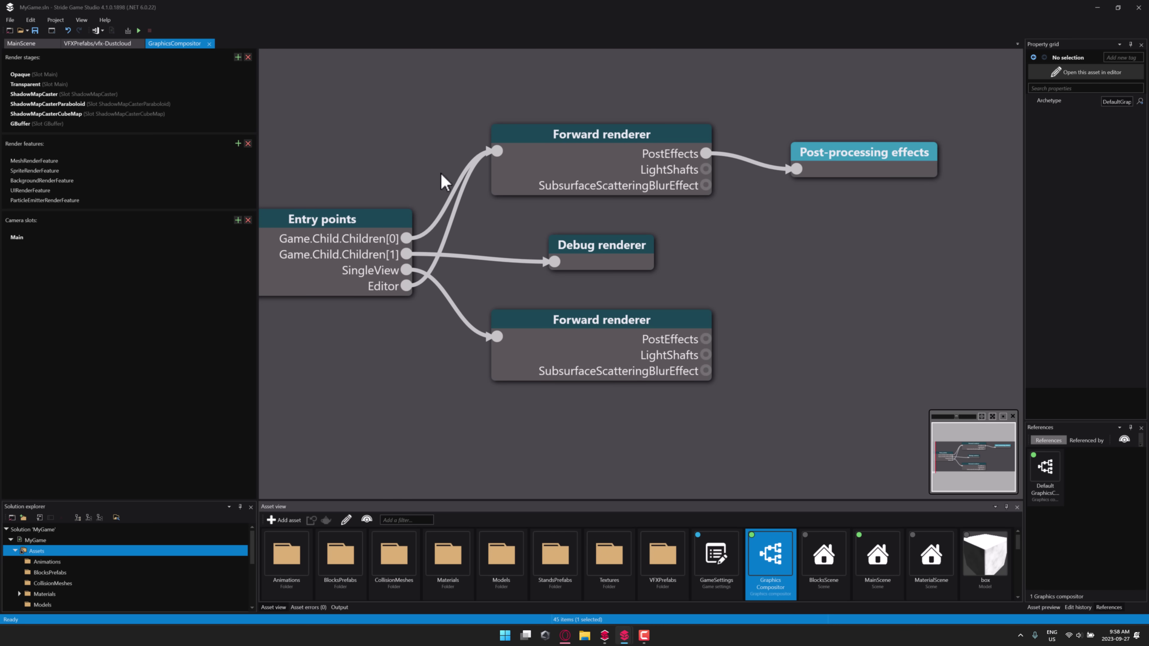
pyautogui.moveTo(400, 167); pyautogui.dragTo(457, 156)
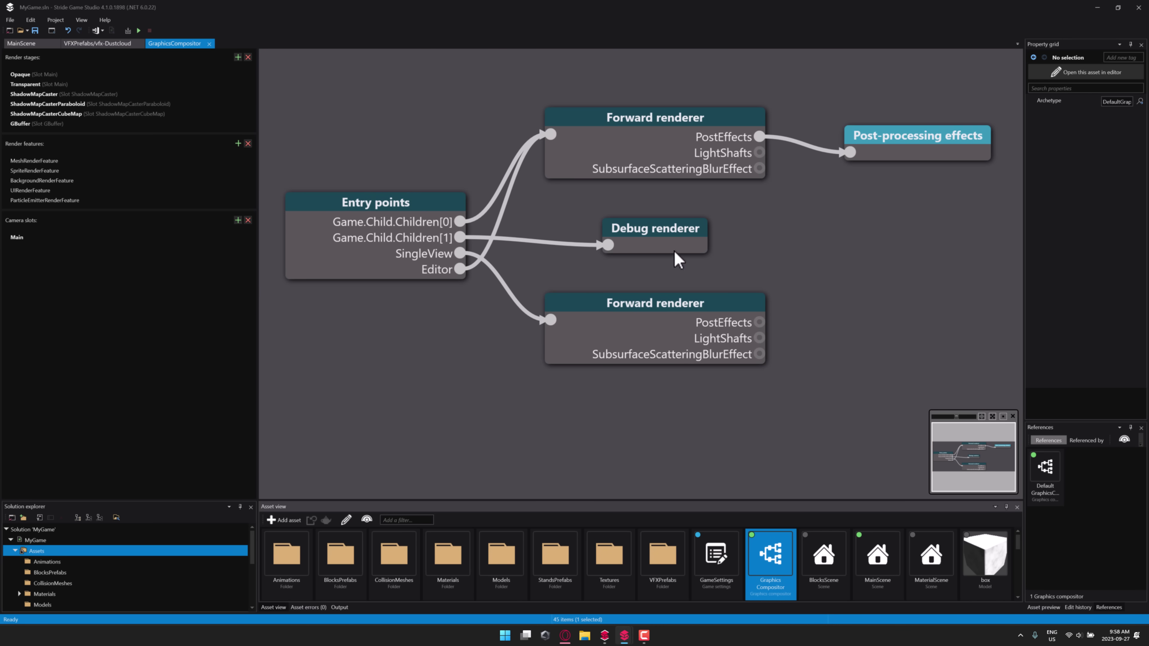
pyautogui.moveTo(746, 258); pyautogui.dragTo(692, 303)
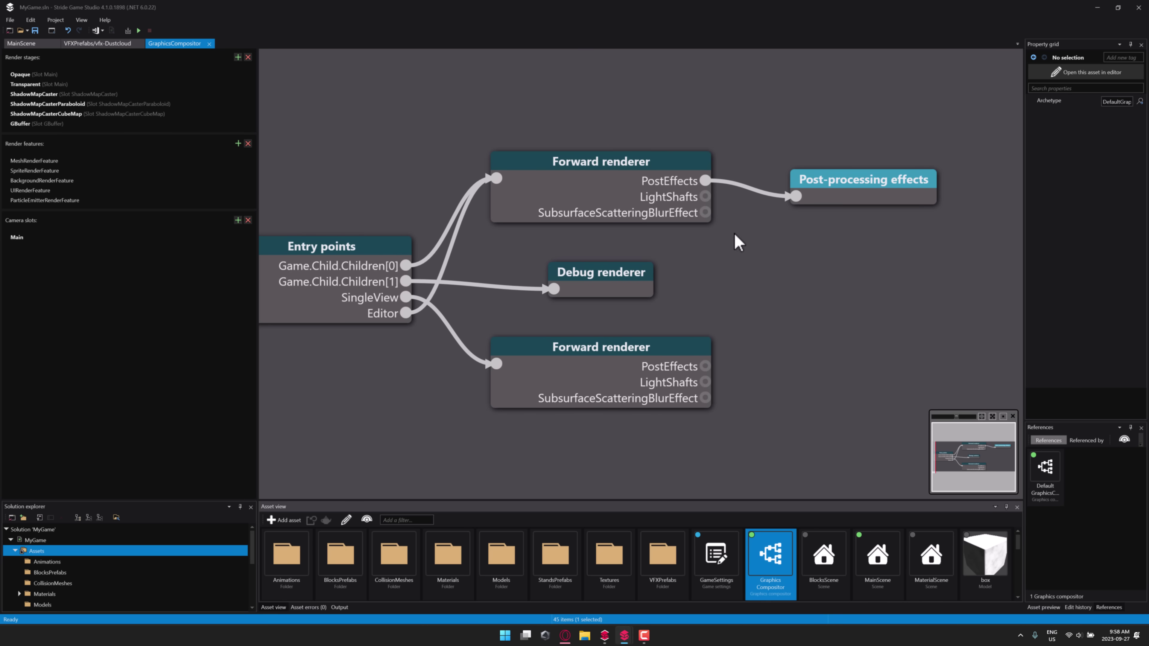
# Preview tangent-space normals and diffuse-only render modes, restore normal rendering, then select Post-processing effects.
pyautogui.click(21, 45)
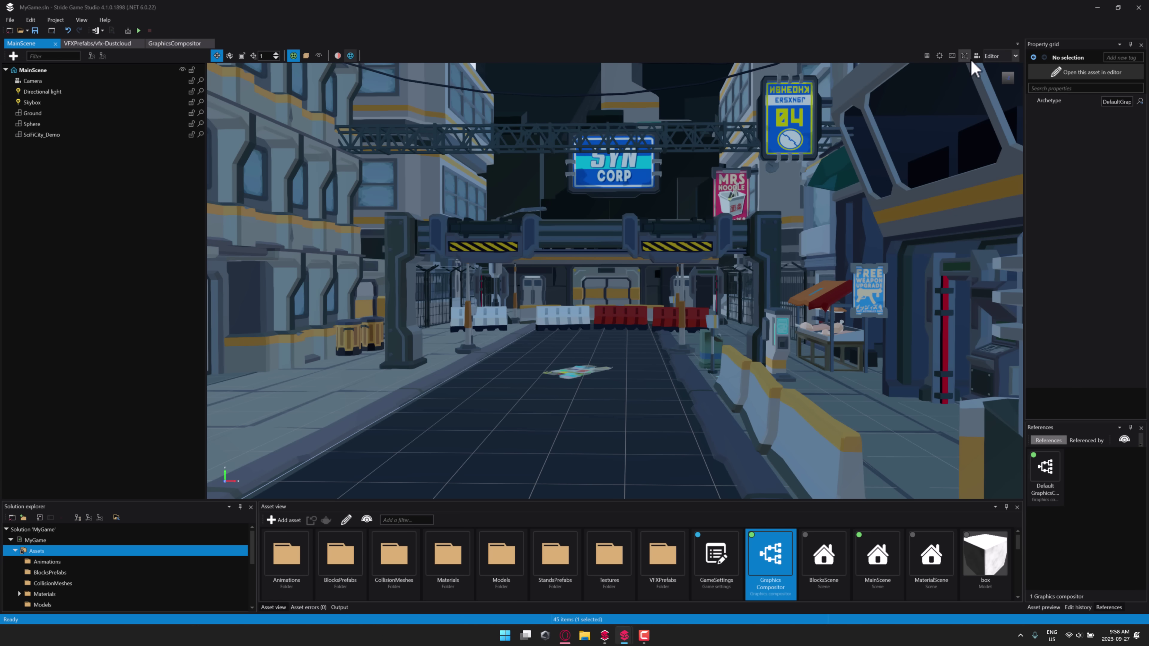
pyautogui.click(1016, 56)
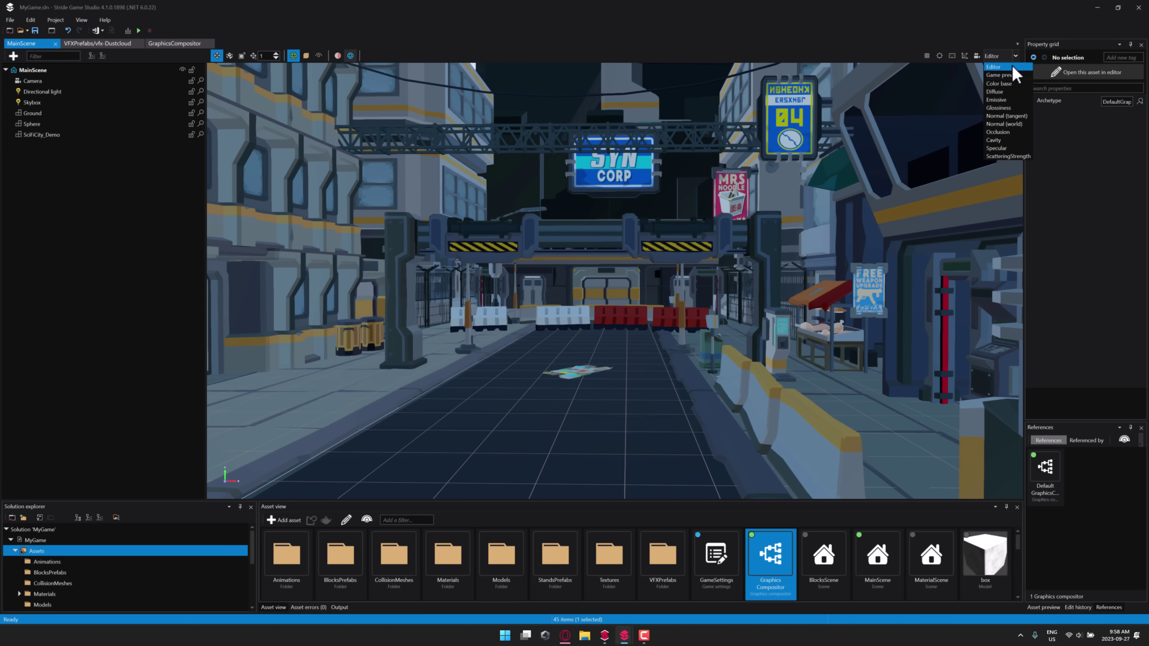
pyautogui.click(1005, 117)
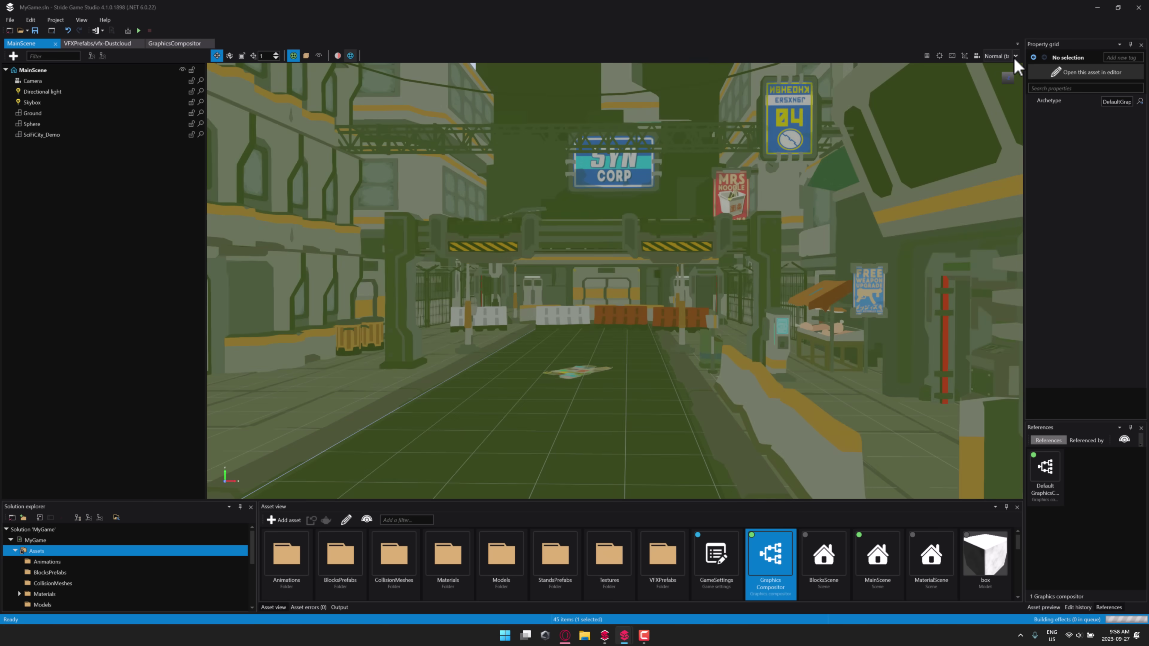
pyautogui.click(1013, 56)
pyautogui.click(1004, 93)
pyautogui.click(1009, 55)
pyautogui.click(996, 67)
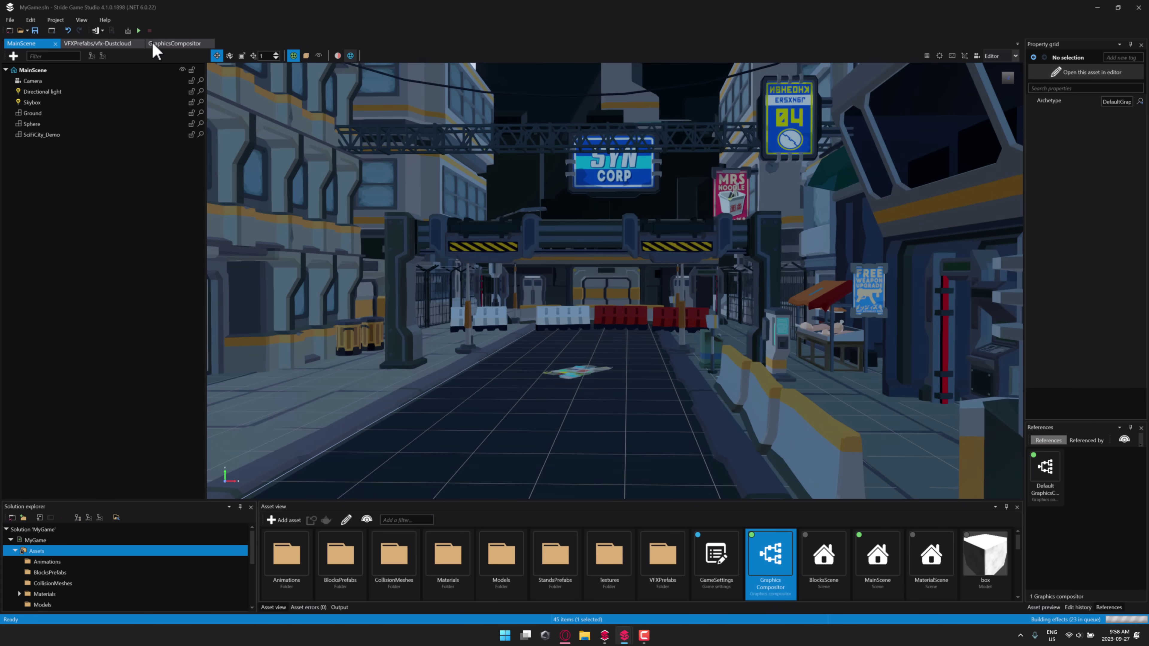
pyautogui.click(167, 44)
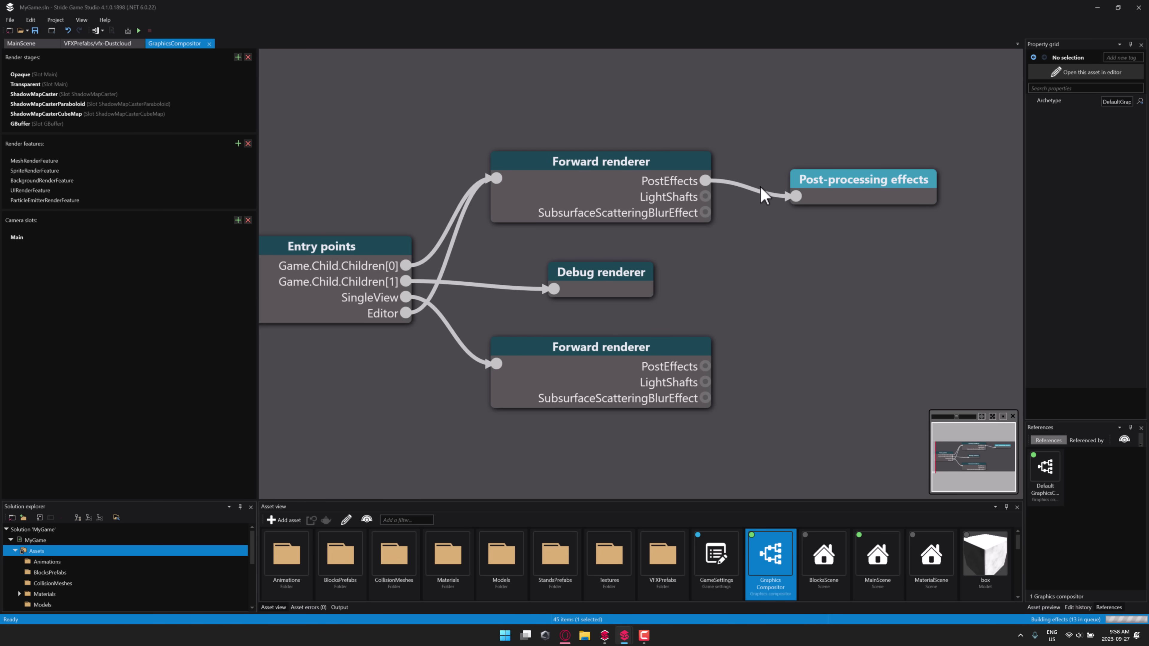
pyautogui.click(890, 187)
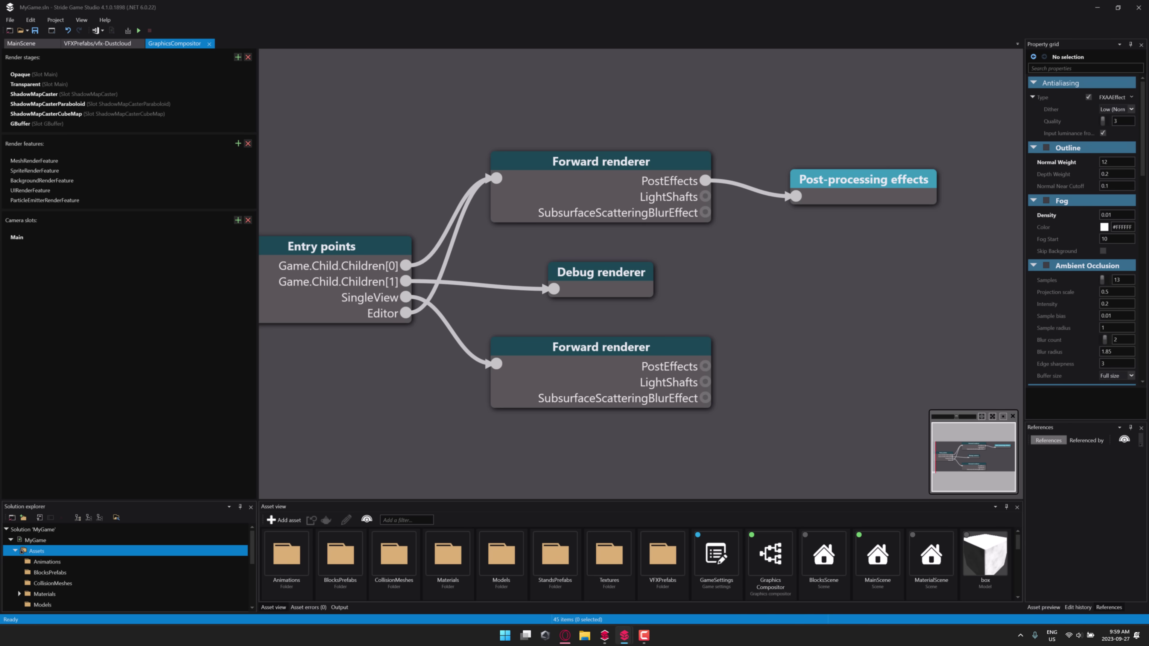
# Switch on Fog in the post-processing and set its Density to 0.01.
pyautogui.click(21, 45)
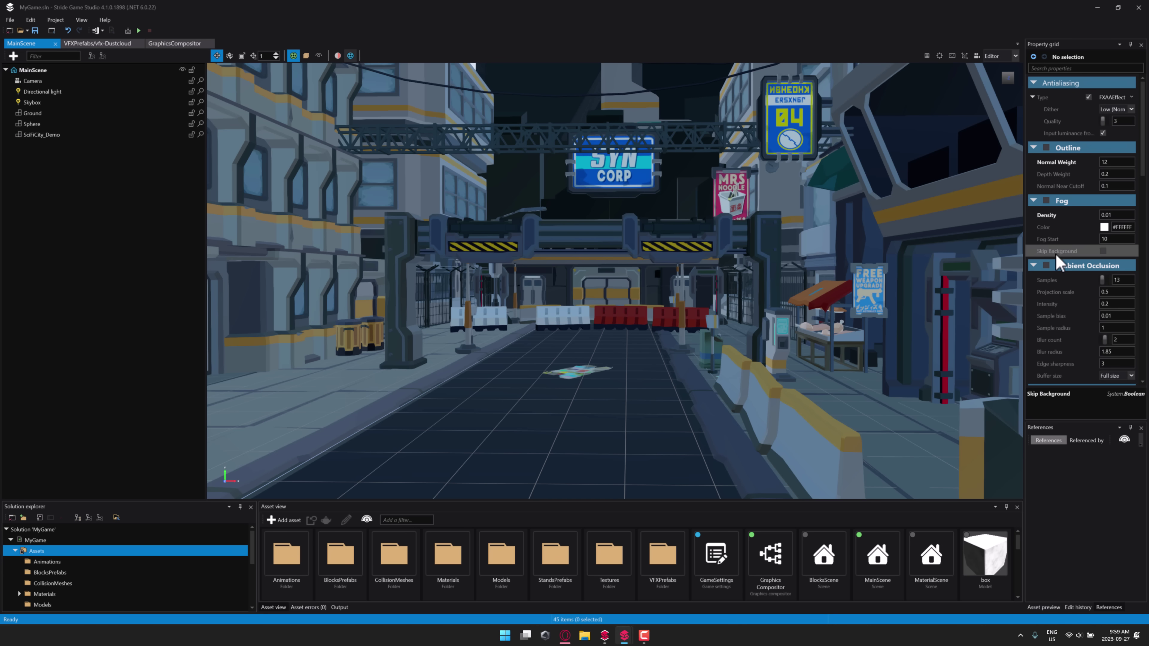
pyautogui.click(1047, 200)
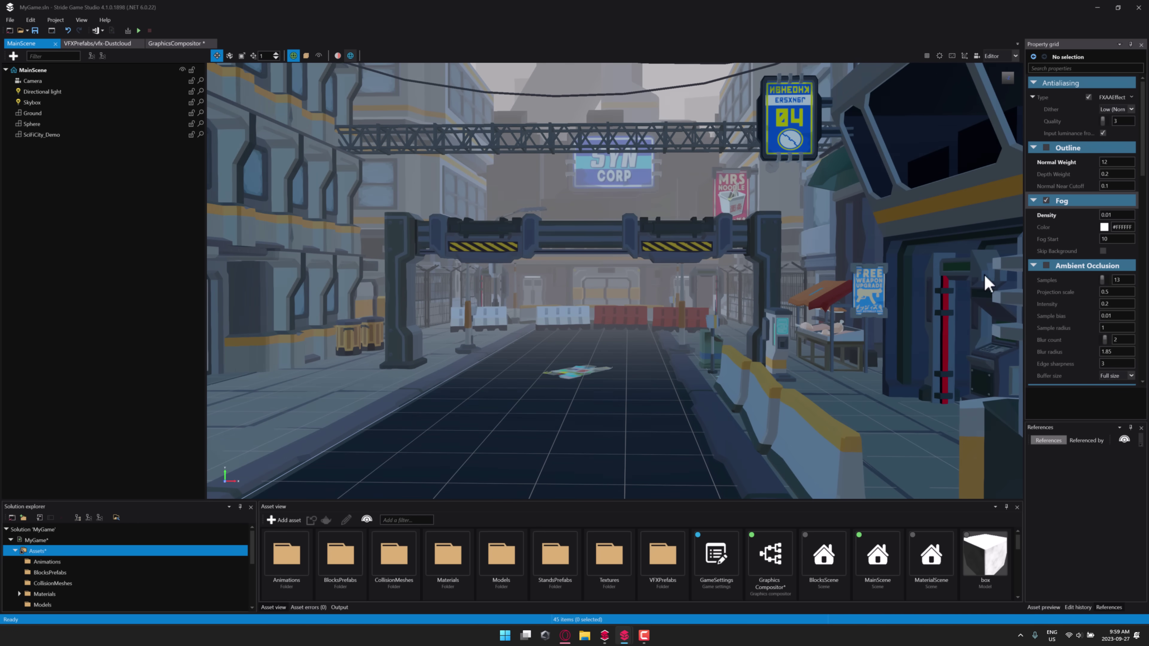
pyautogui.click(1108, 215)
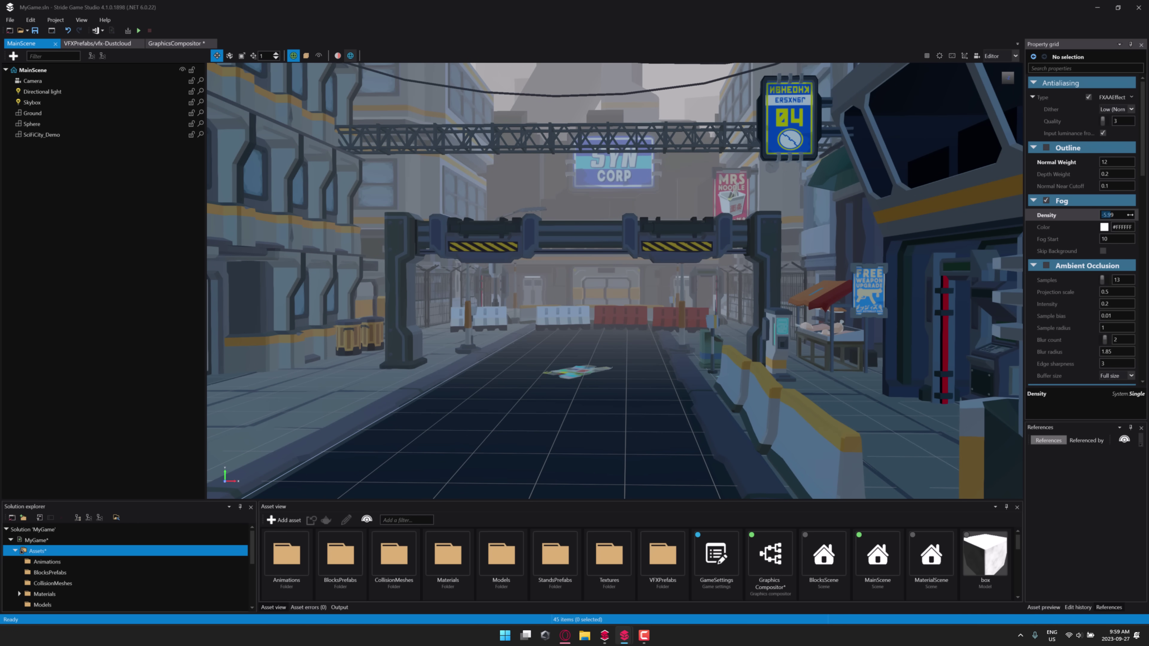
pyautogui.moveTo(1130, 215); pyautogui.dragTo(1126, 216)
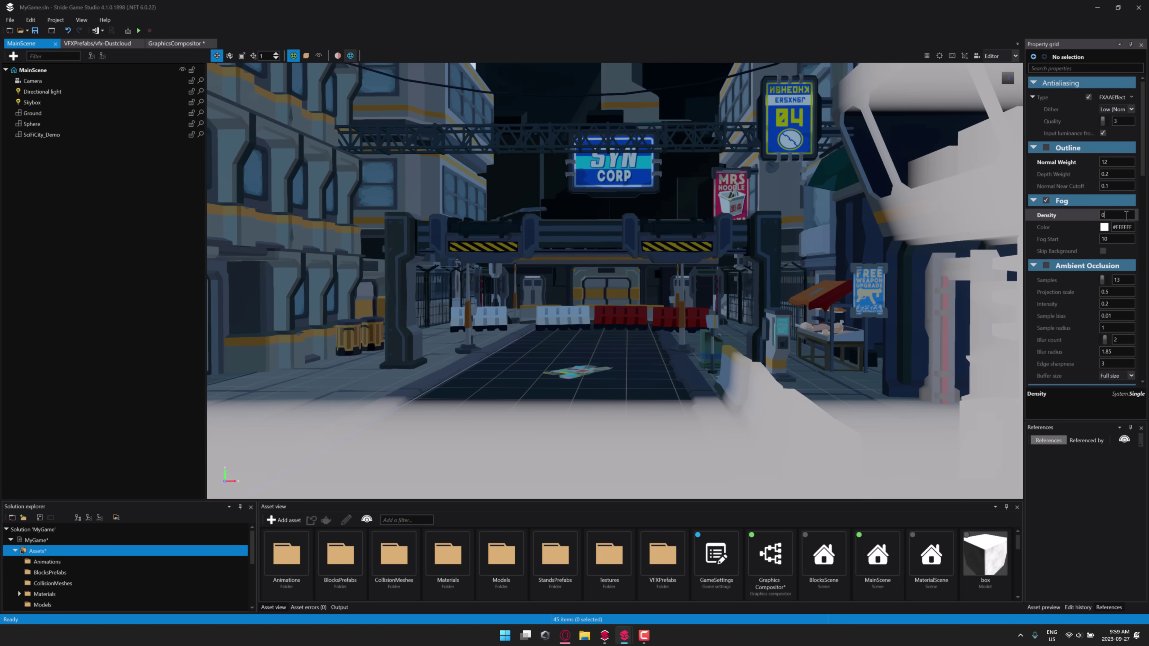
pyautogui.write('1')
pyautogui.press('Return')
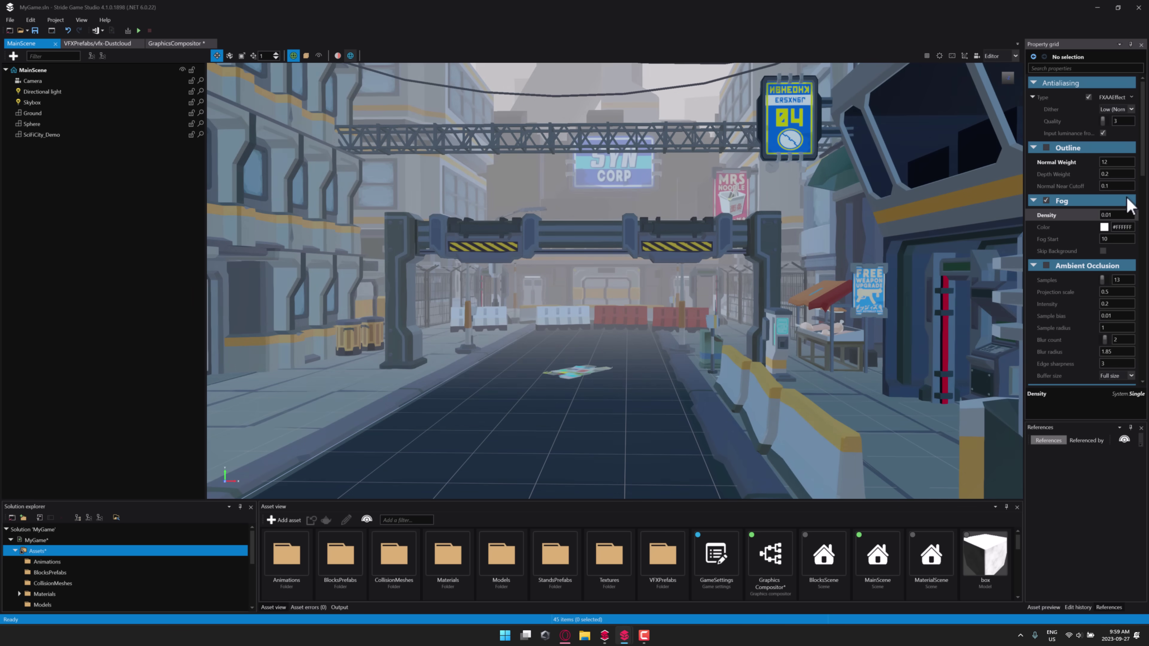
# Enable Ambient Occlusion and Local Reflections.
pyautogui.click(1047, 265)
pyautogui.scroll(-3, 1056, 269)
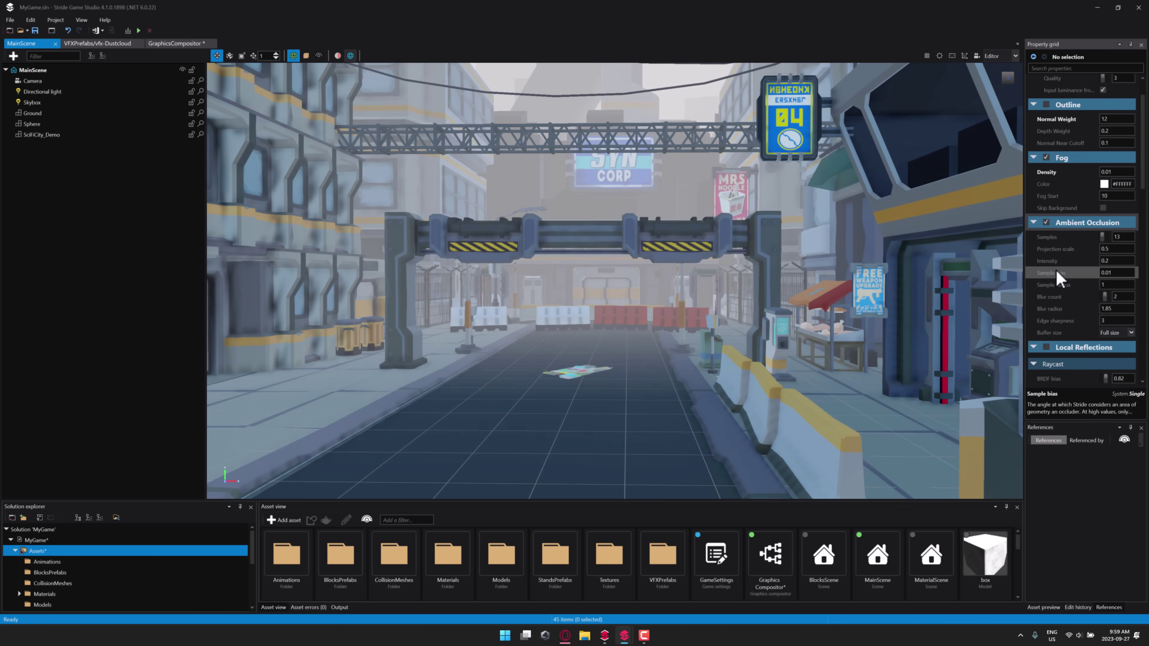
pyautogui.click(1046, 284)
pyautogui.scroll(-4, 1057, 294)
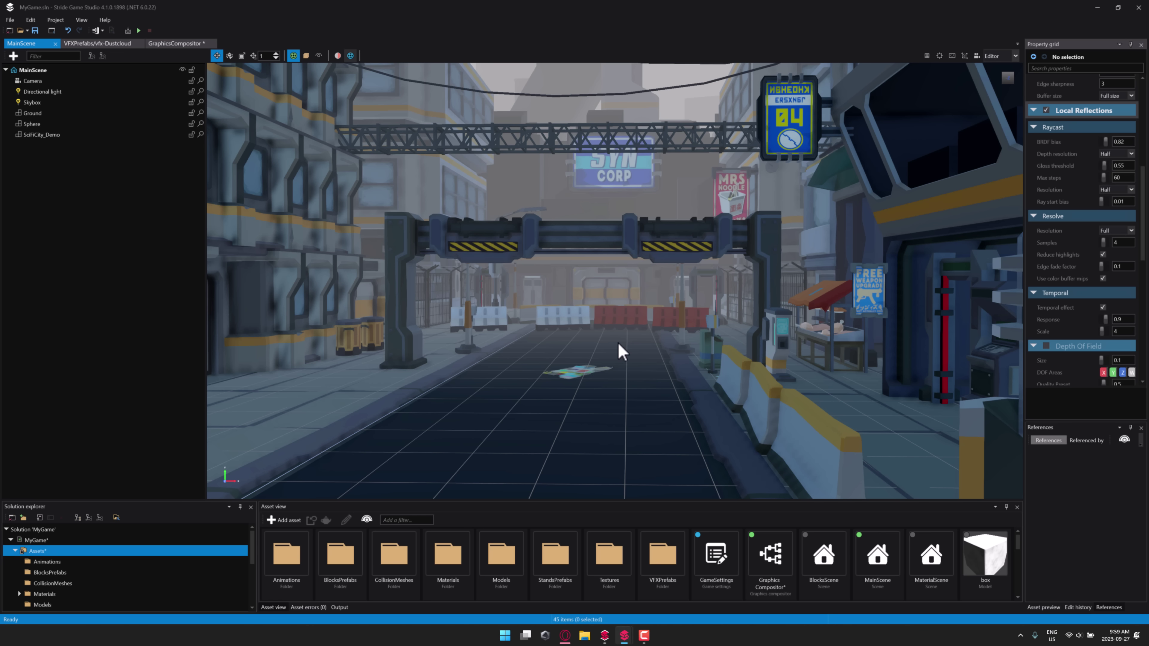
# Swing the view past the left building and stairs to face down the street past PINK KITTY.
pyautogui.moveTo(618, 352); pyautogui.dragTo(371, 355, button='right')
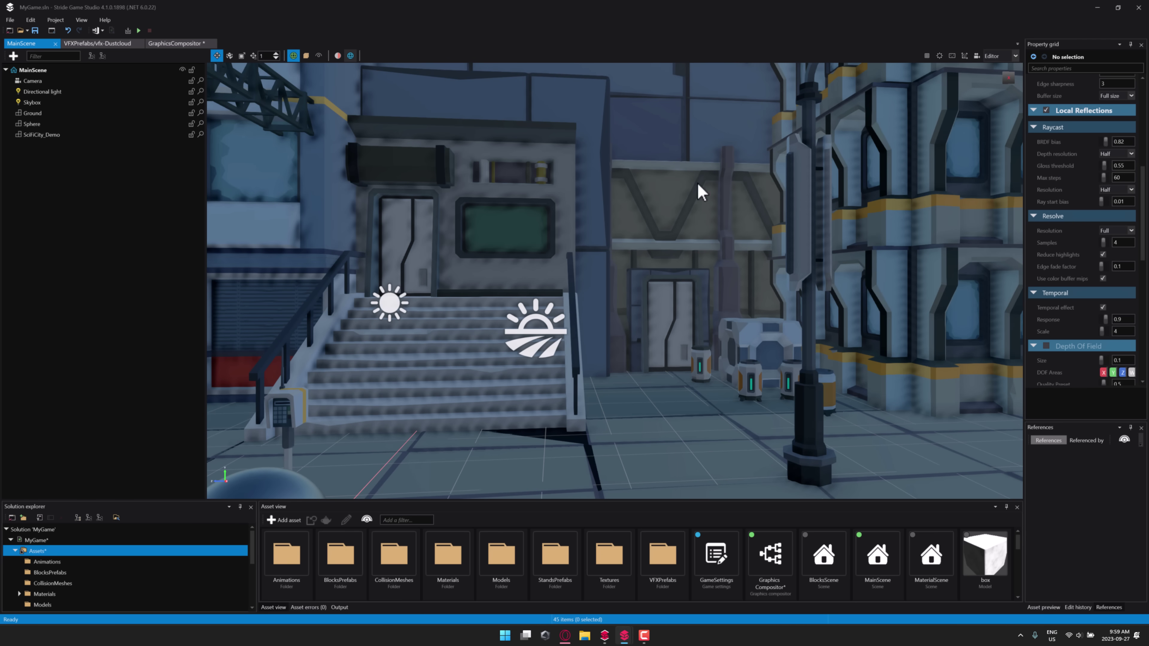
pyautogui.moveTo(627, 258); pyautogui.dragTo(362, 261, button='right')
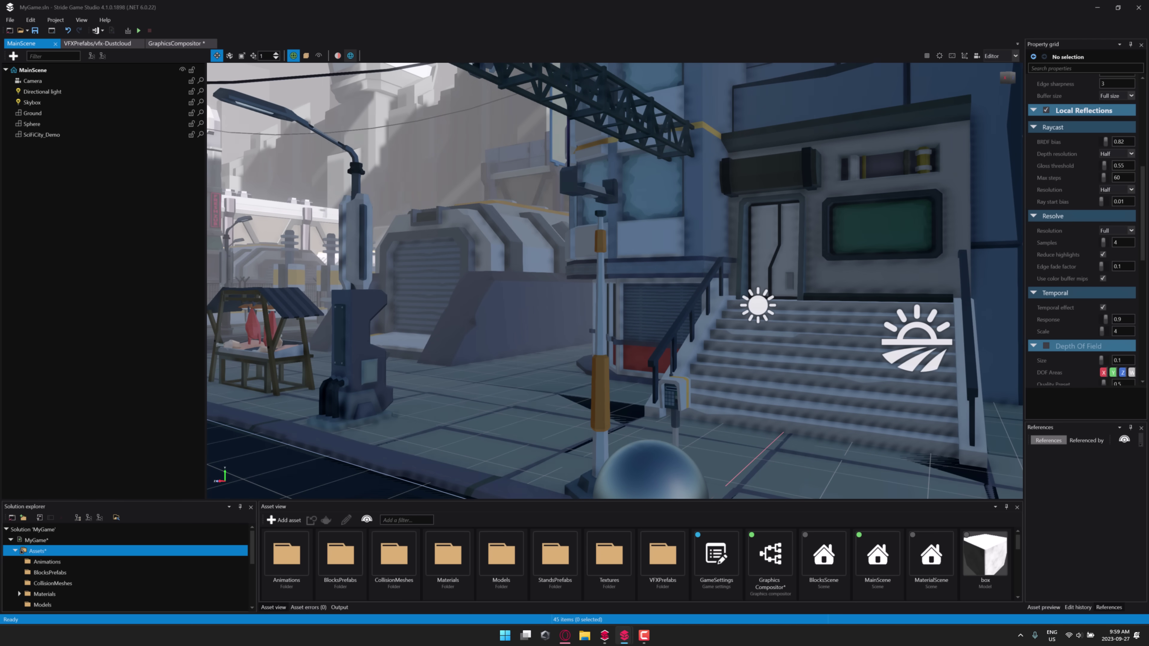
pyautogui.scroll(5, 1061, 238)
pyautogui.scroll(6, 1059, 226)
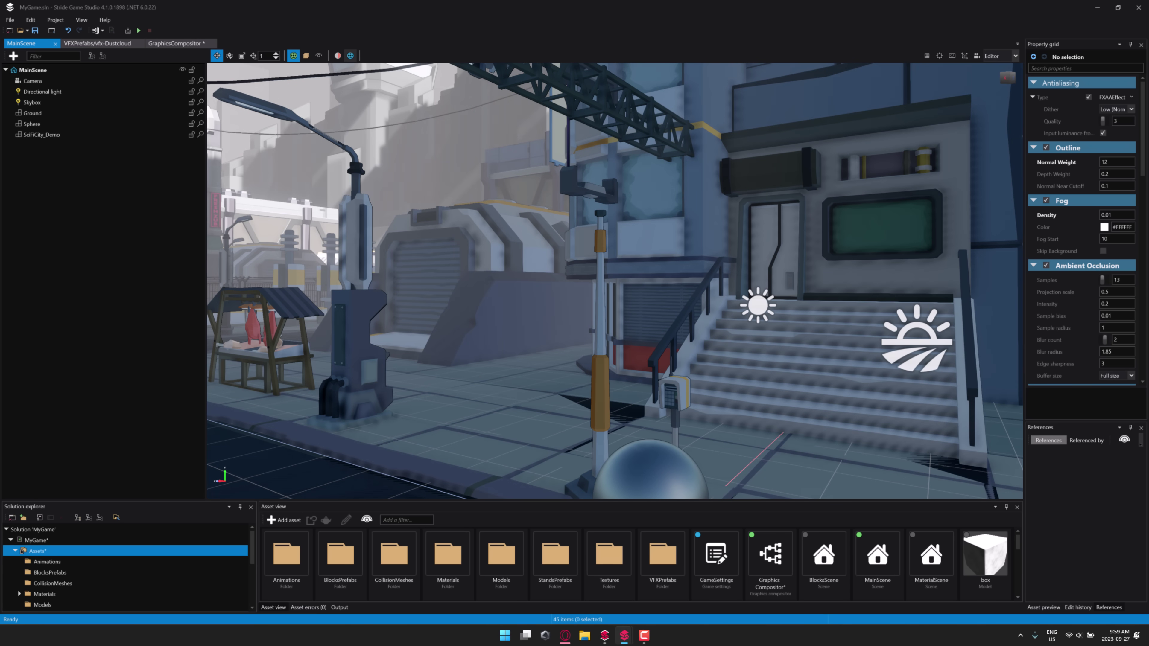
pyautogui.moveTo(808, 360); pyautogui.dragTo(493, 364, button='right')
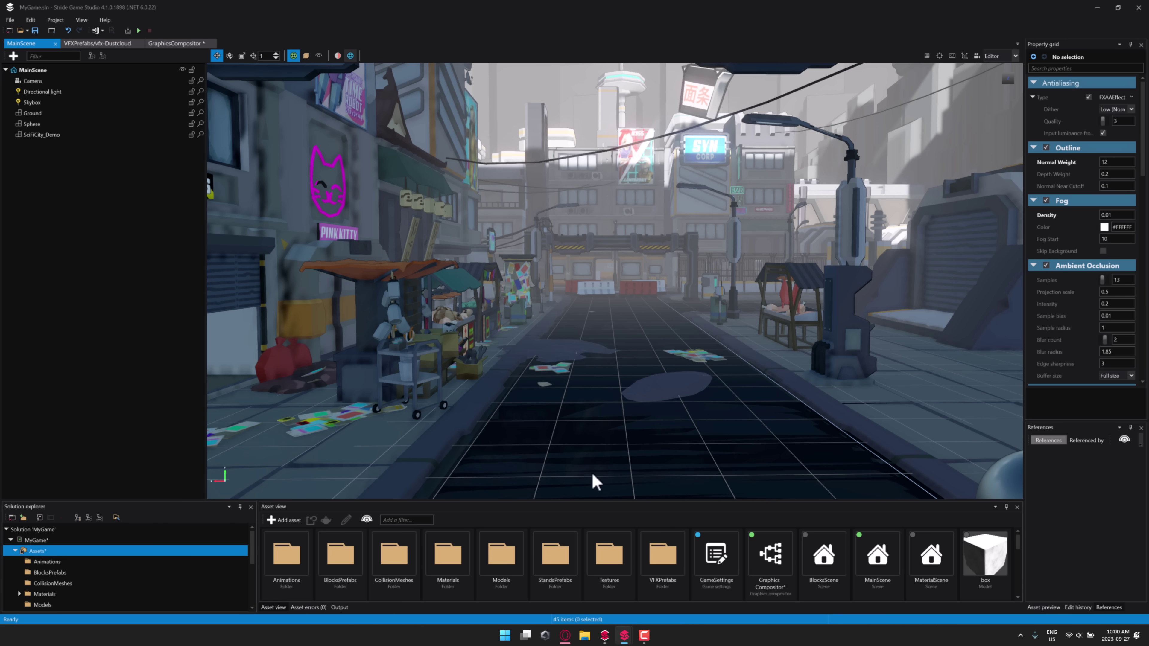
# Bring the Starbreach window forward, move toward the character, and open the Character (Prefab)'s context menu.
pyautogui.moveTo(623, 635)
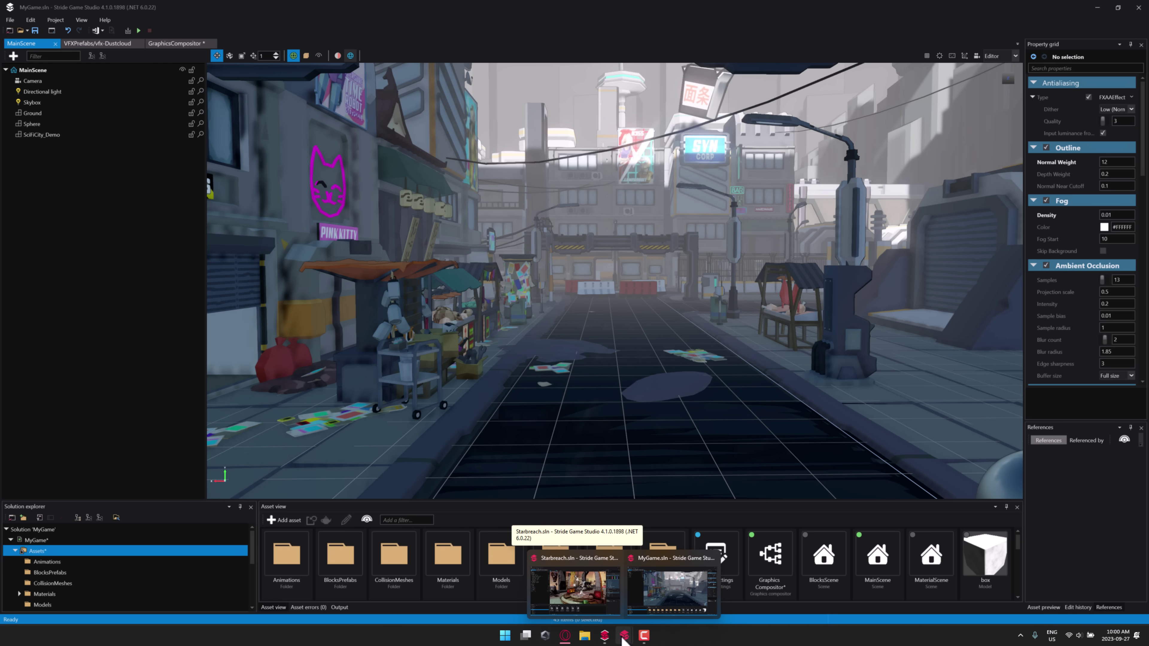
pyautogui.click(600, 604)
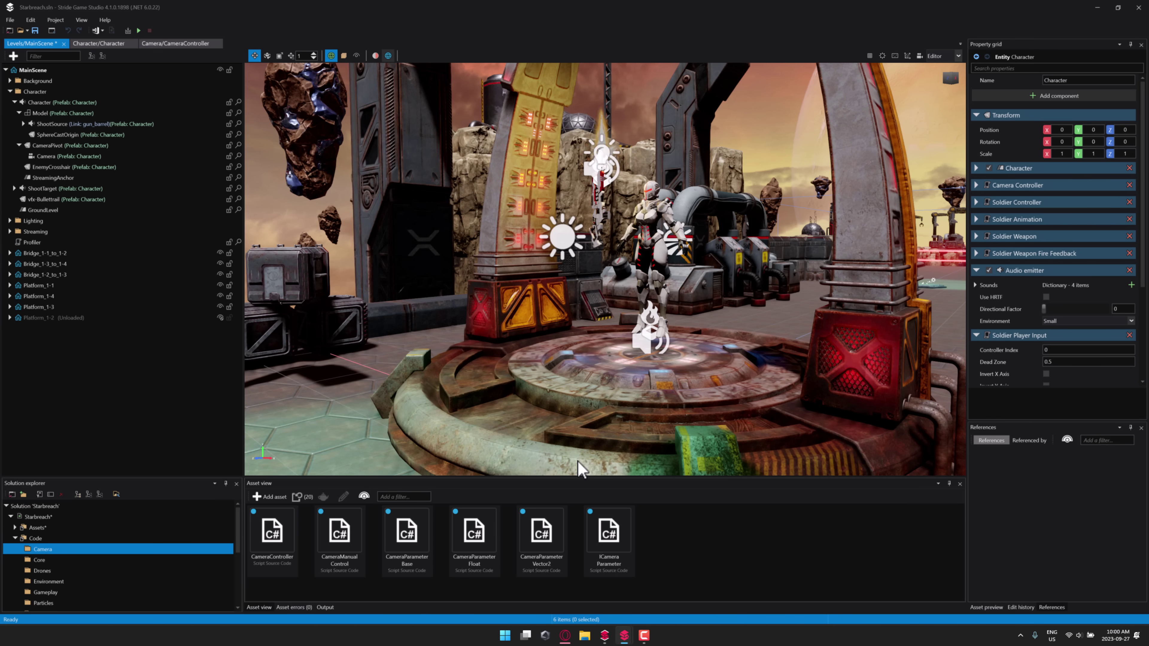
pyautogui.moveTo(662, 273); pyautogui.dragTo(702, 267, button='right')
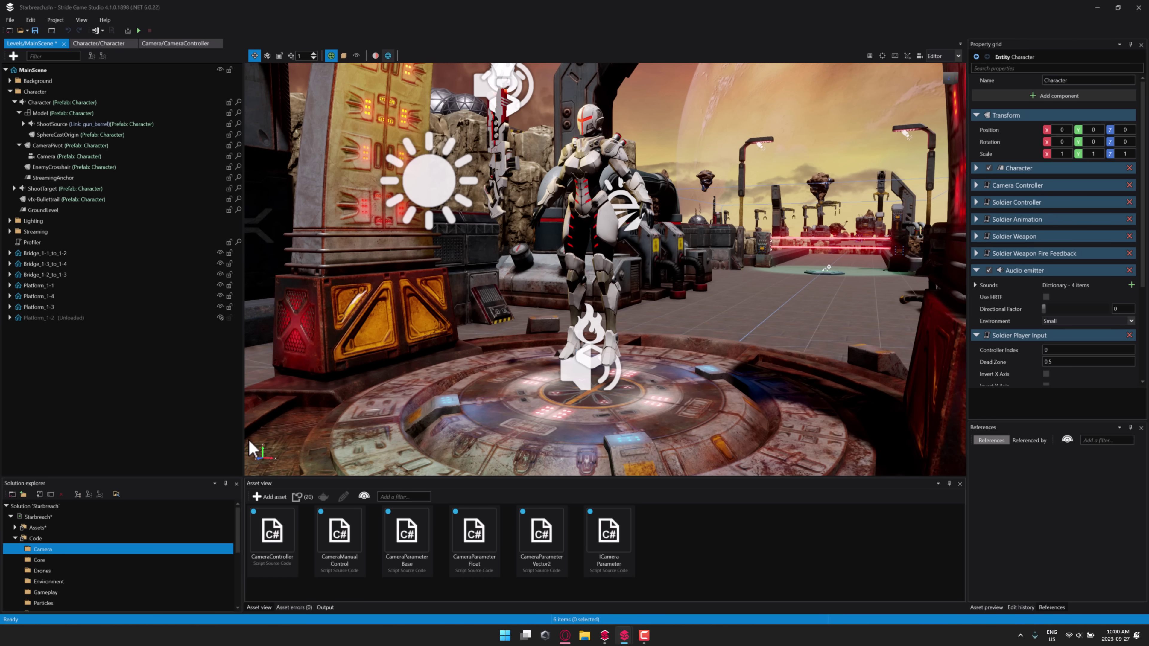
pyautogui.click(43, 103)
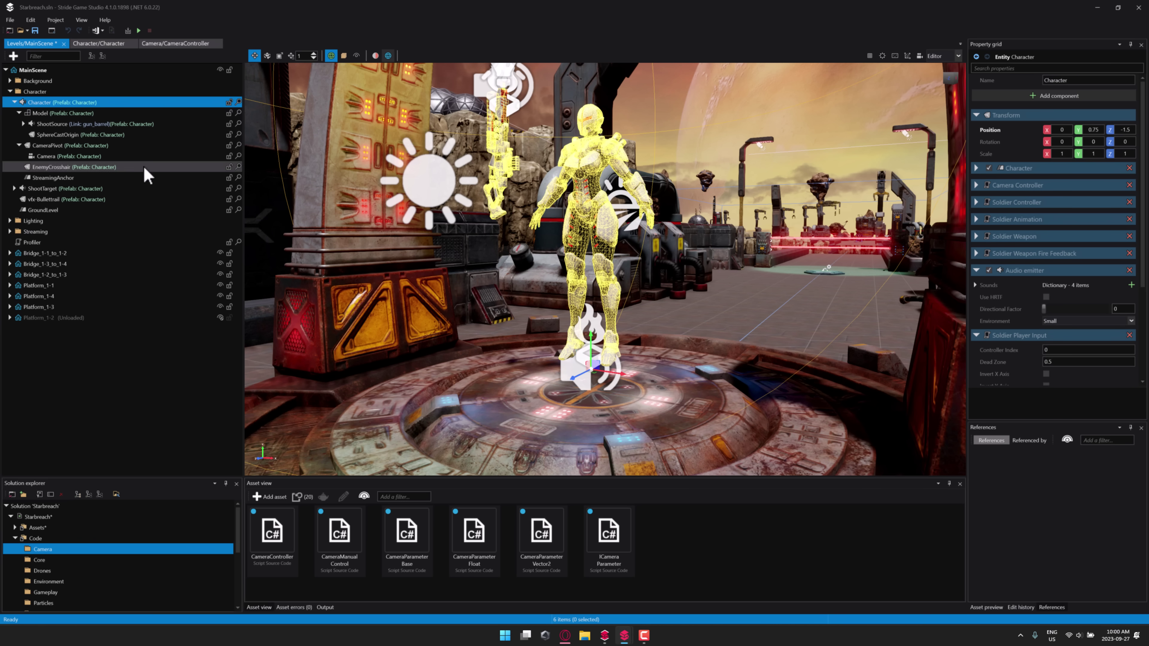
pyautogui.rightClick(43, 106)
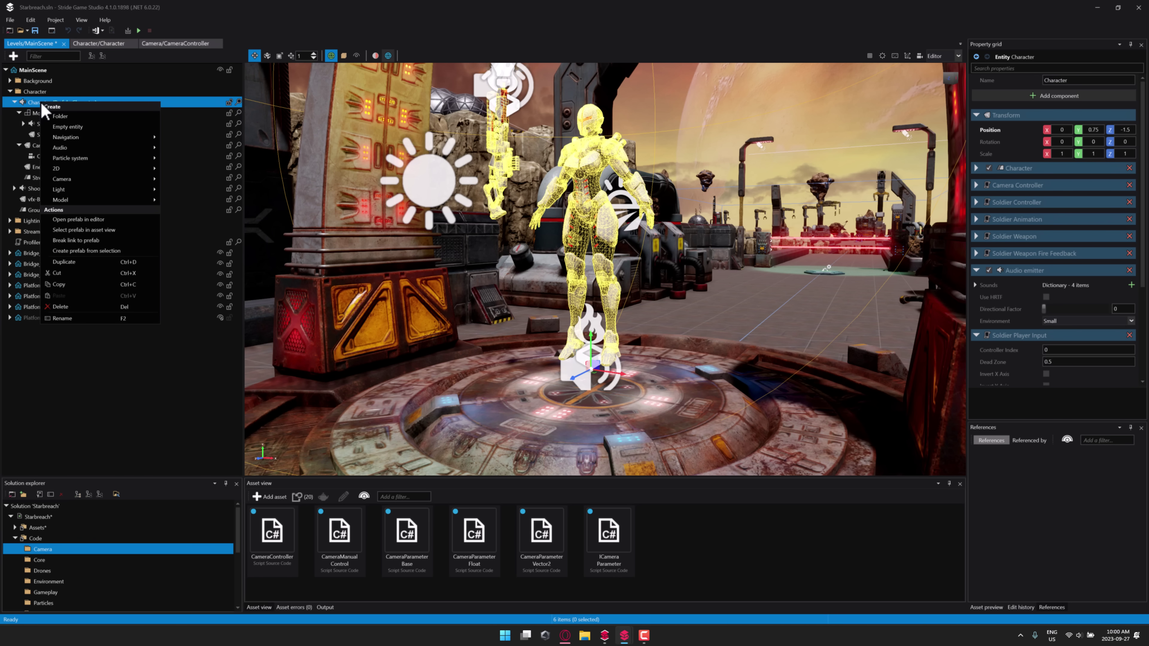
# Open the Character prefab in its own editor, expand ShootTarget, Character and Model, and select Character.
pyautogui.click(91, 220)
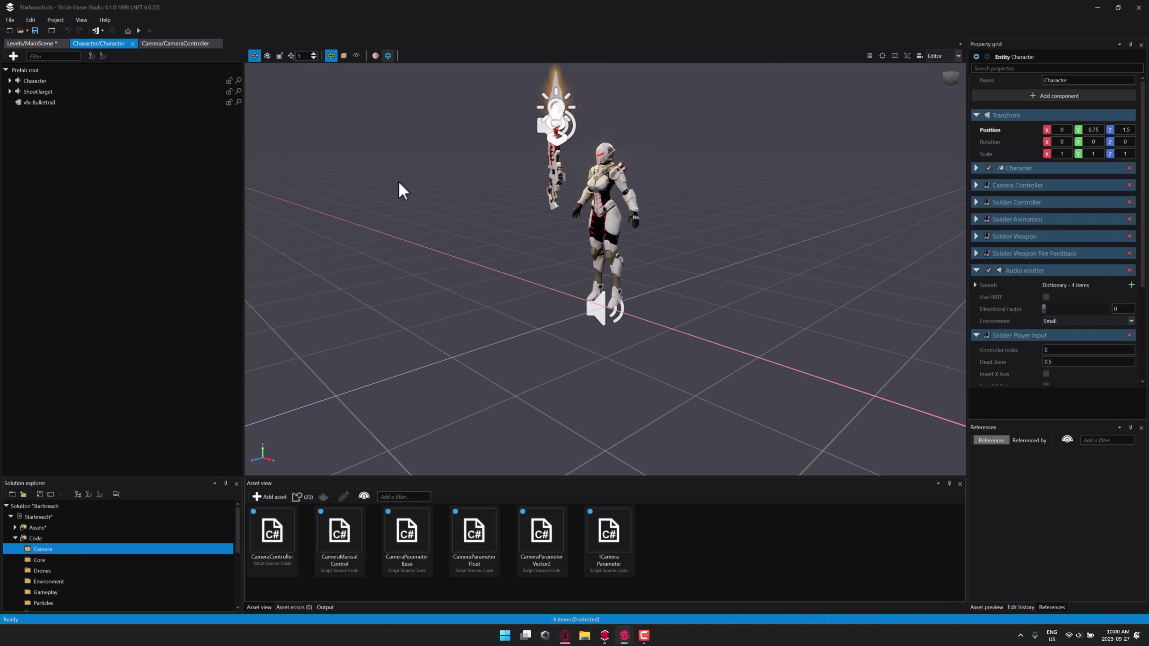
pyautogui.click(22, 81)
pyautogui.click(45, 102)
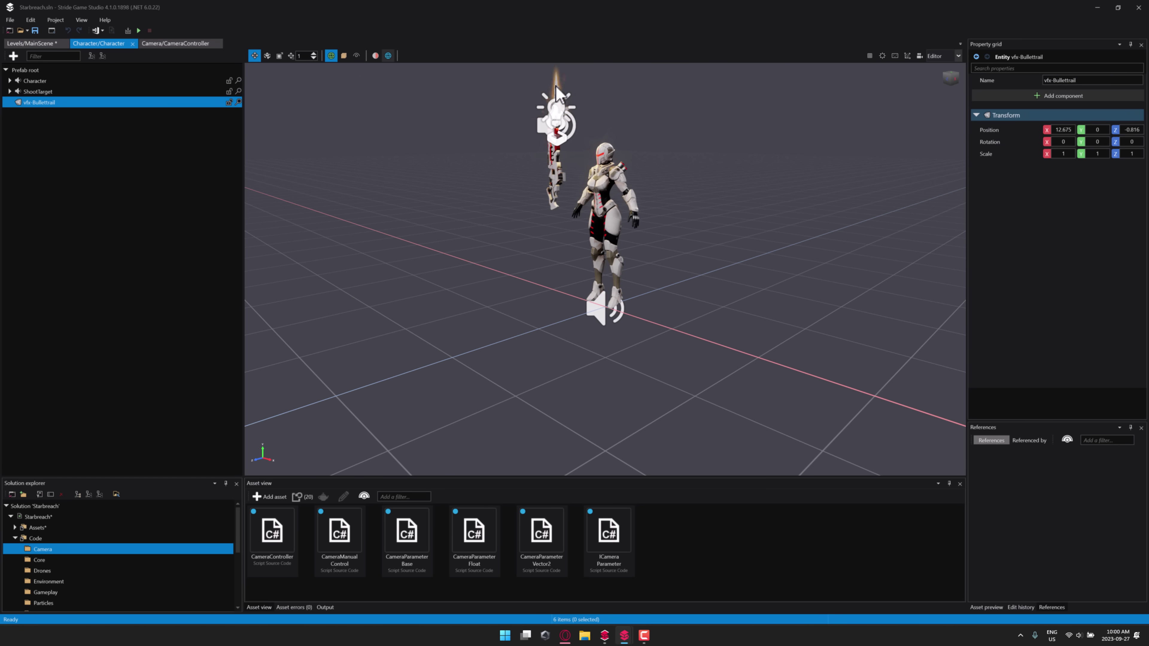
pyautogui.click(10, 91)
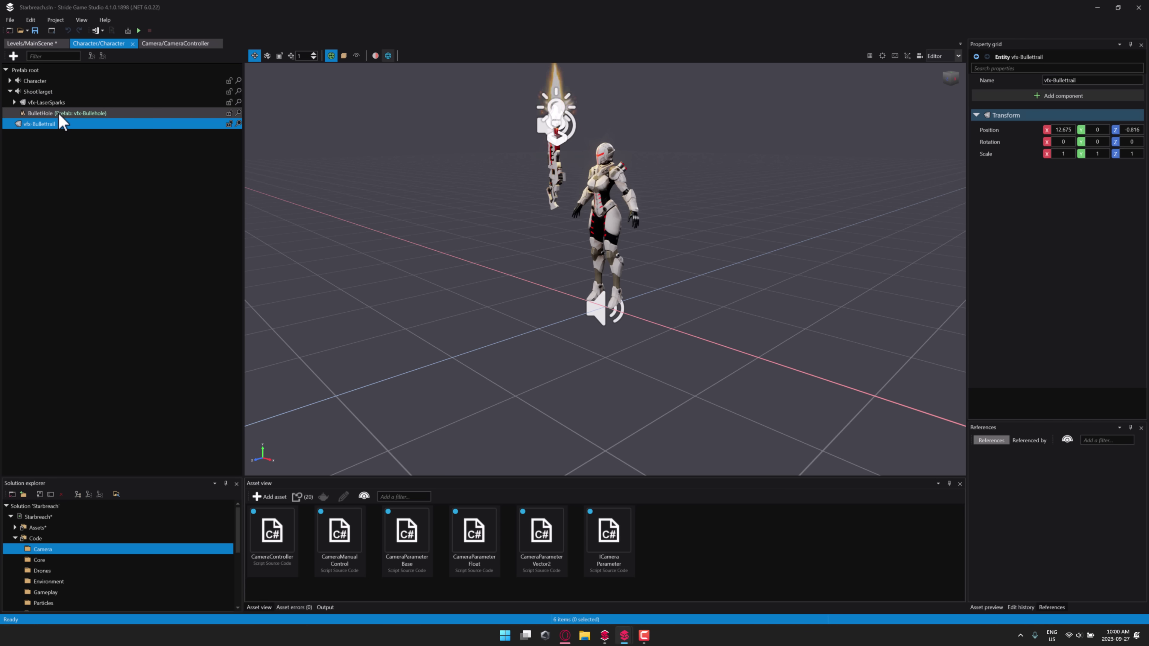
pyautogui.click(10, 81)
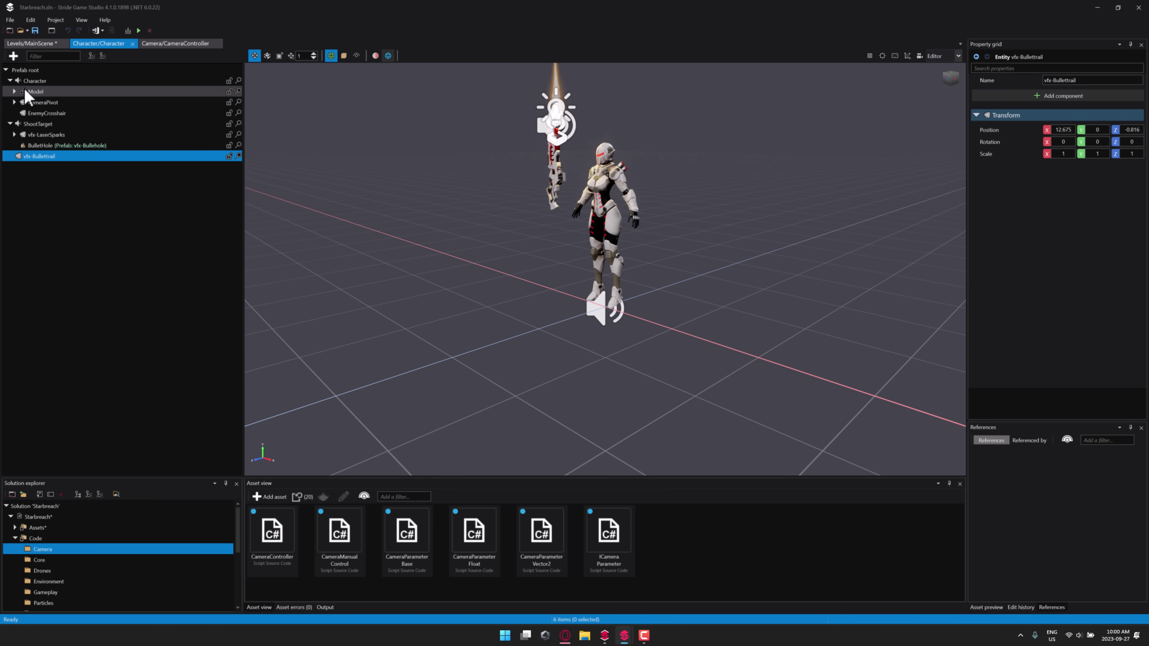
pyautogui.click(20, 92)
pyautogui.click(15, 91)
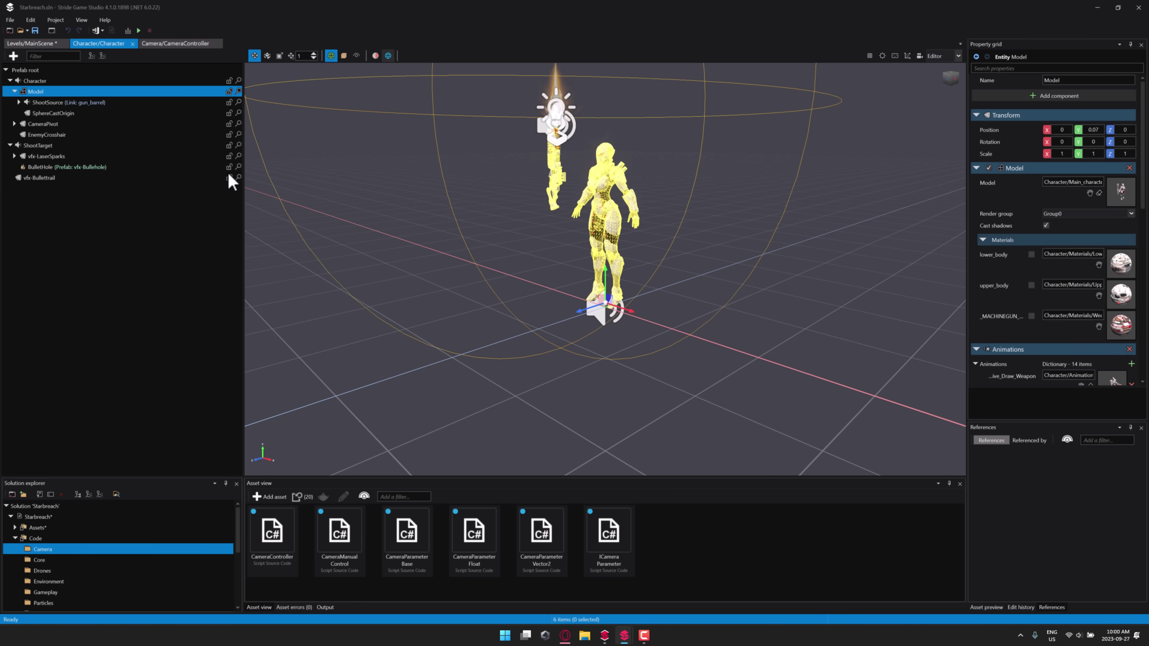
pyautogui.click(33, 81)
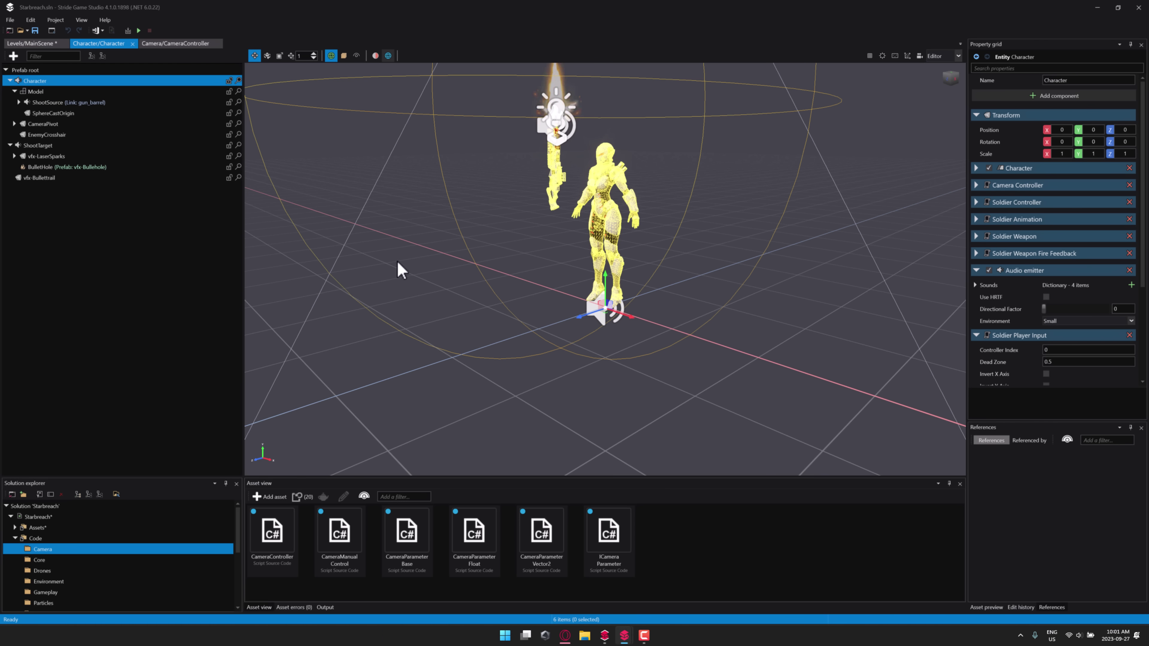
# Open the CameraController script's code, then open the Starbreach project in Visual Studio via Open in IDE.
pyautogui.click(282, 536)
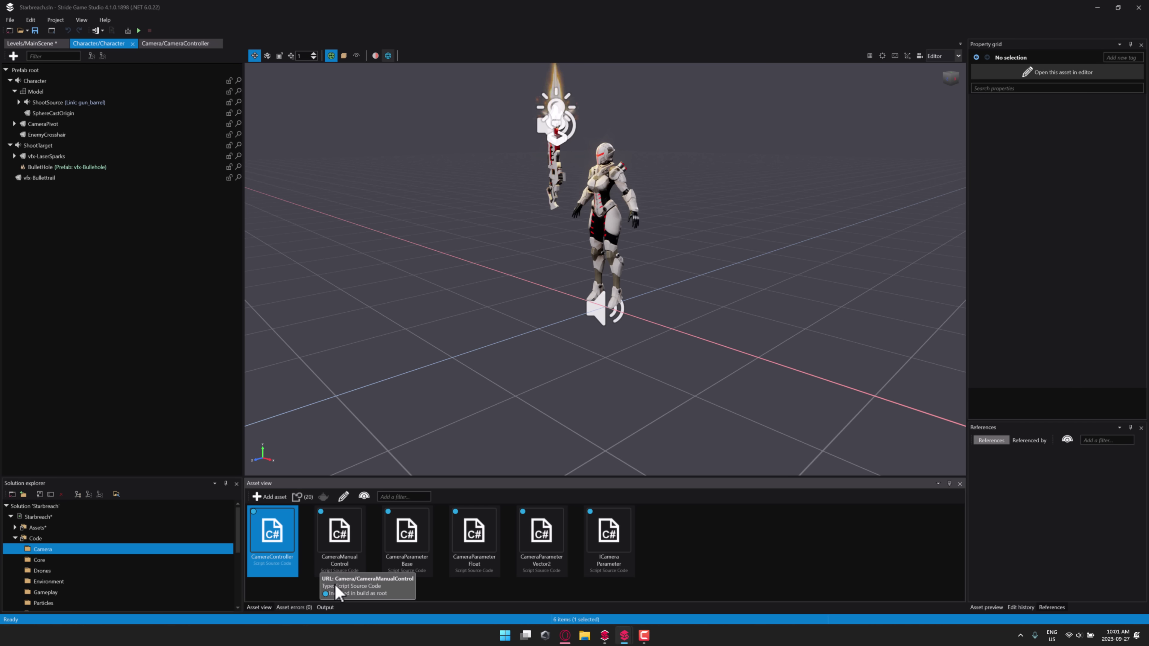
pyautogui.doubleClick(274, 538)
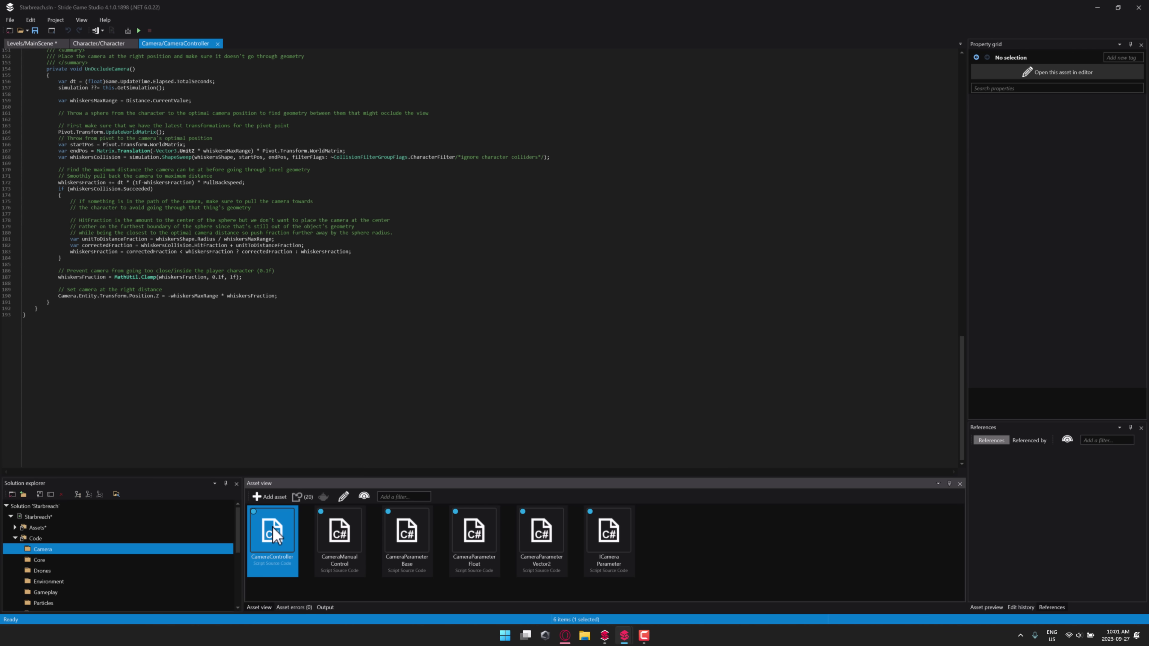
pyautogui.scroll(15, 469, 316)
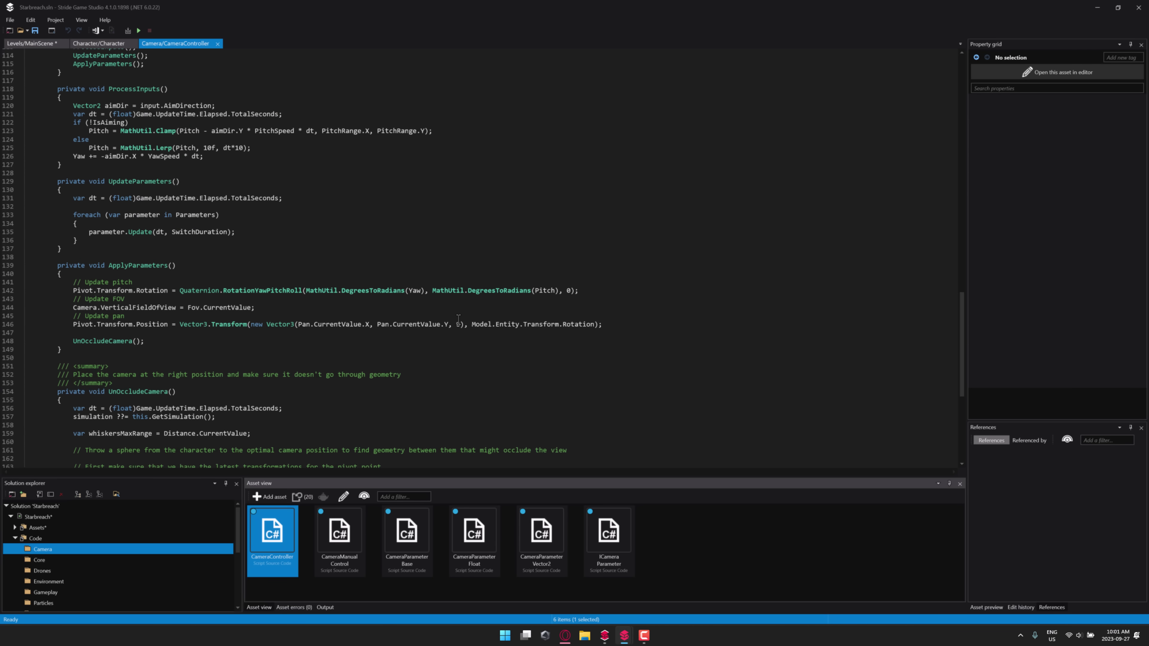
pyautogui.scroll(10, 468, 315)
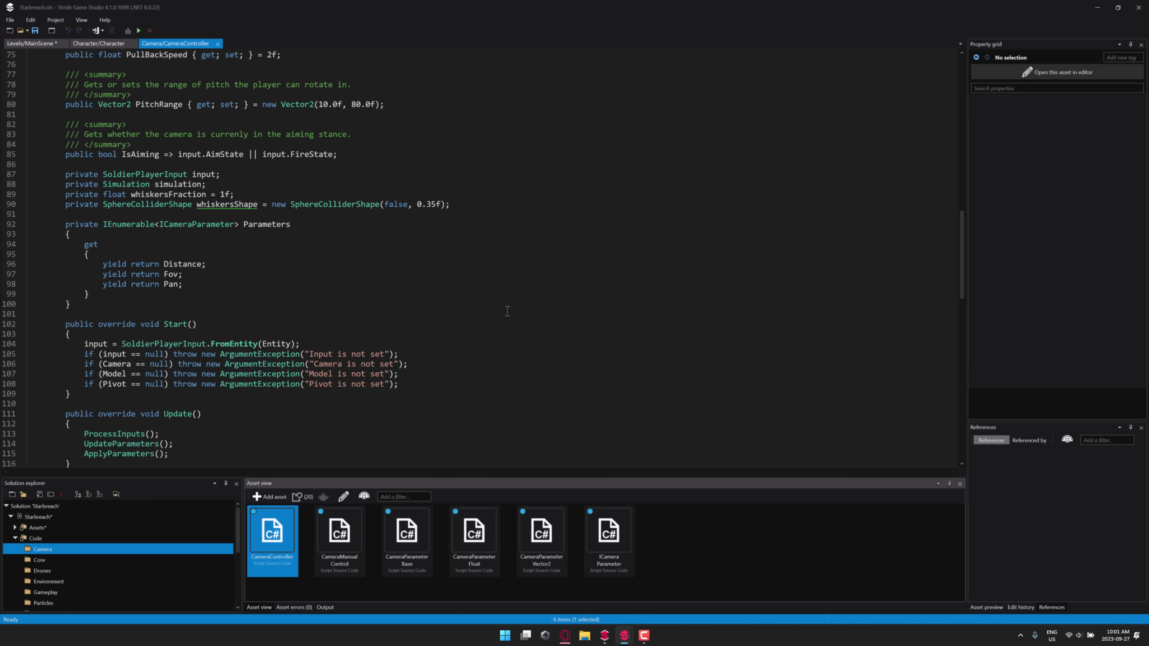
pyautogui.click(55, 20)
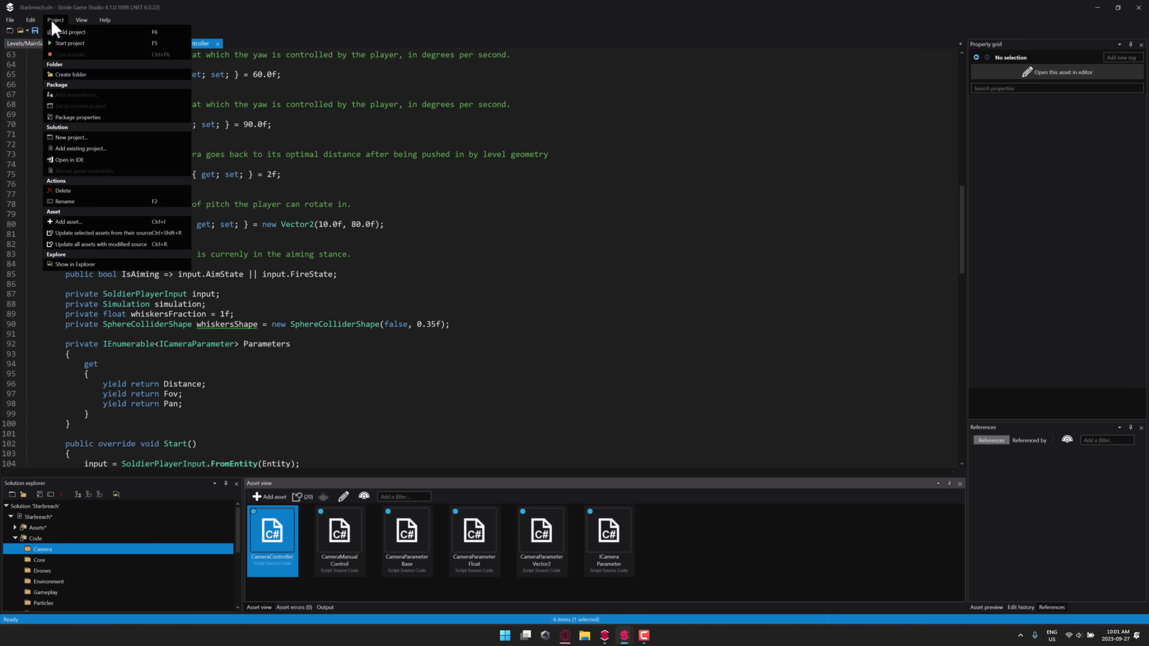
pyautogui.click(77, 159)
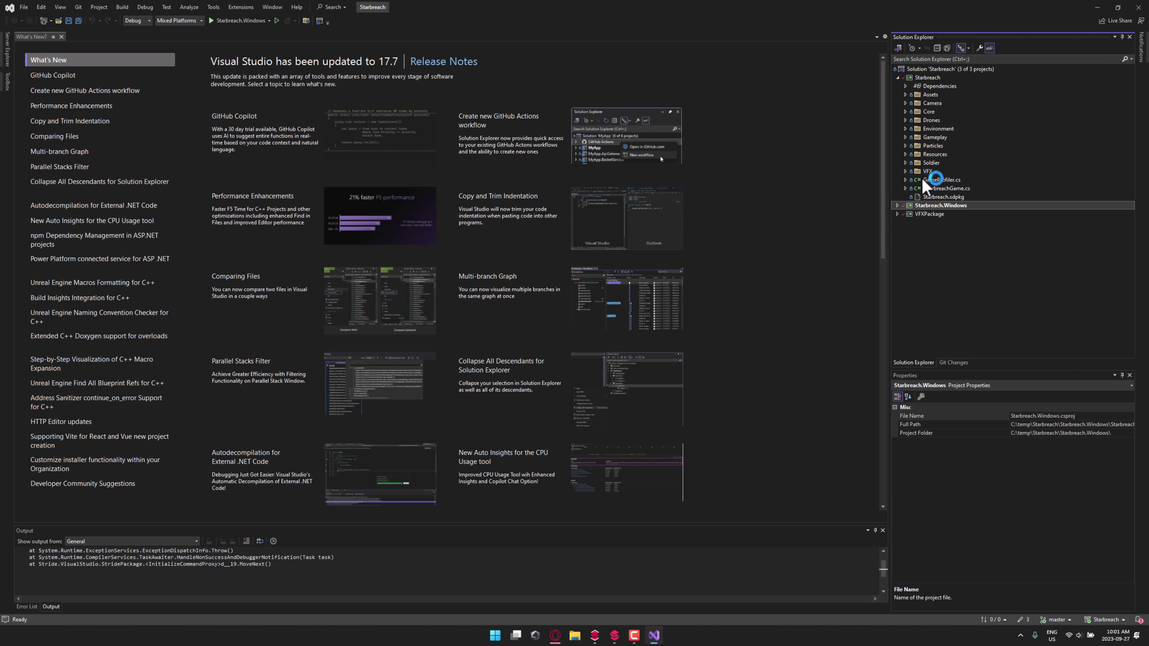
# Open GameProfiler.cs in Visual Studio, scroll through its properties, and switch back to Stride Game Studio.
pyautogui.click(948, 180)
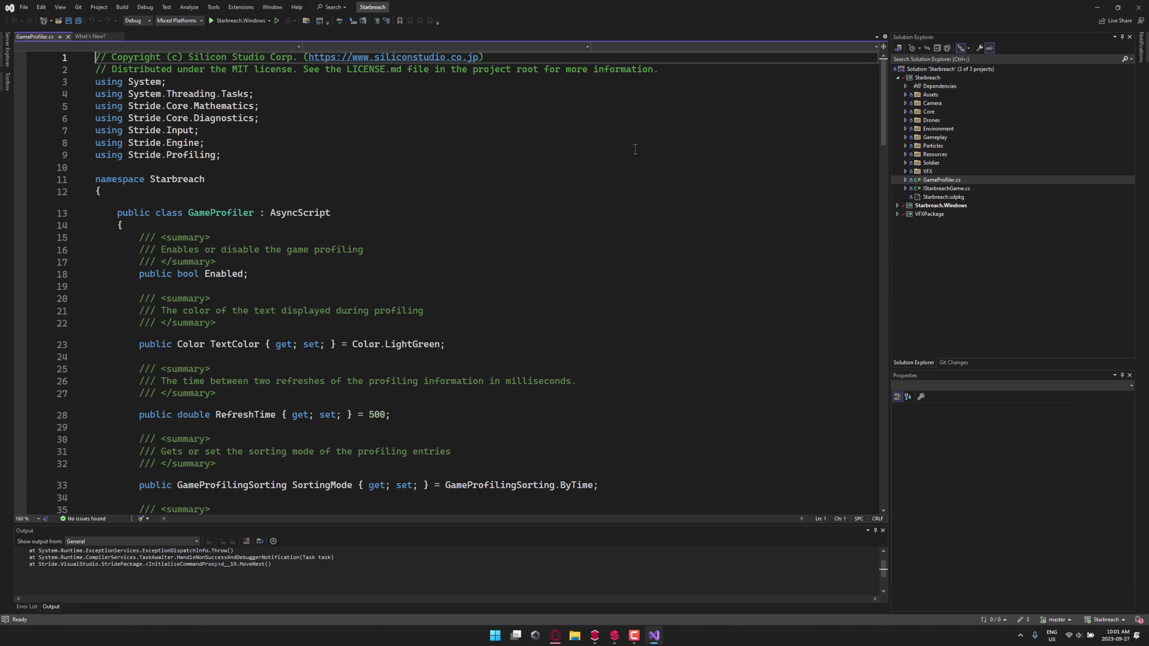
pyautogui.scroll(-7, 431, 266)
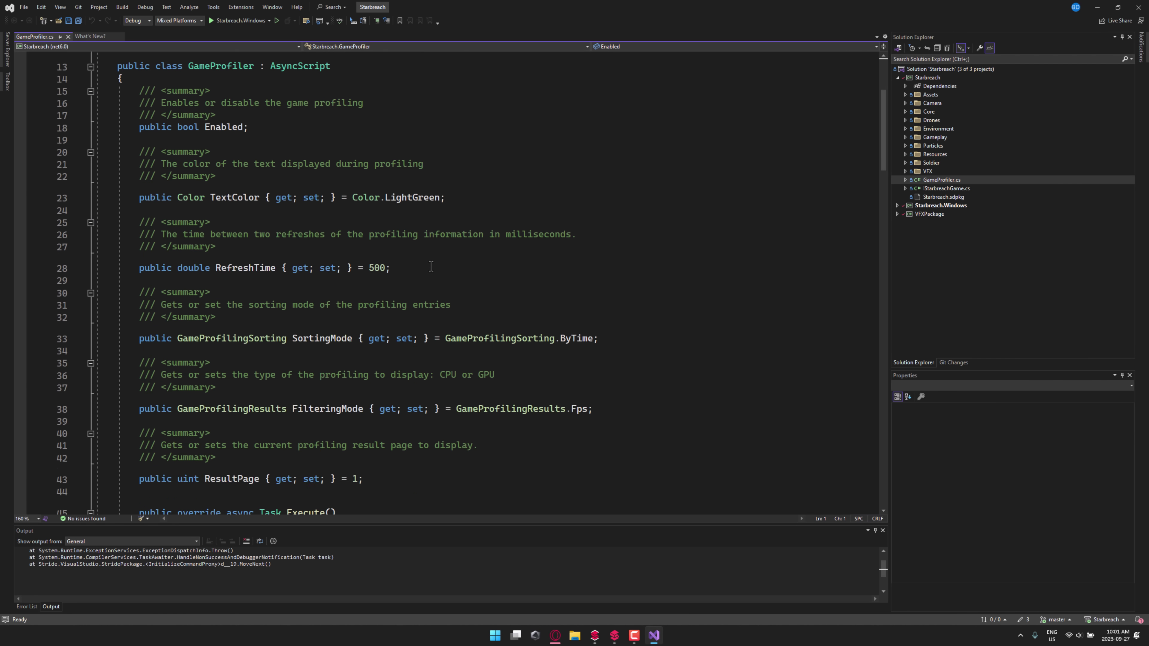
pyautogui.scroll(-4, 432, 266)
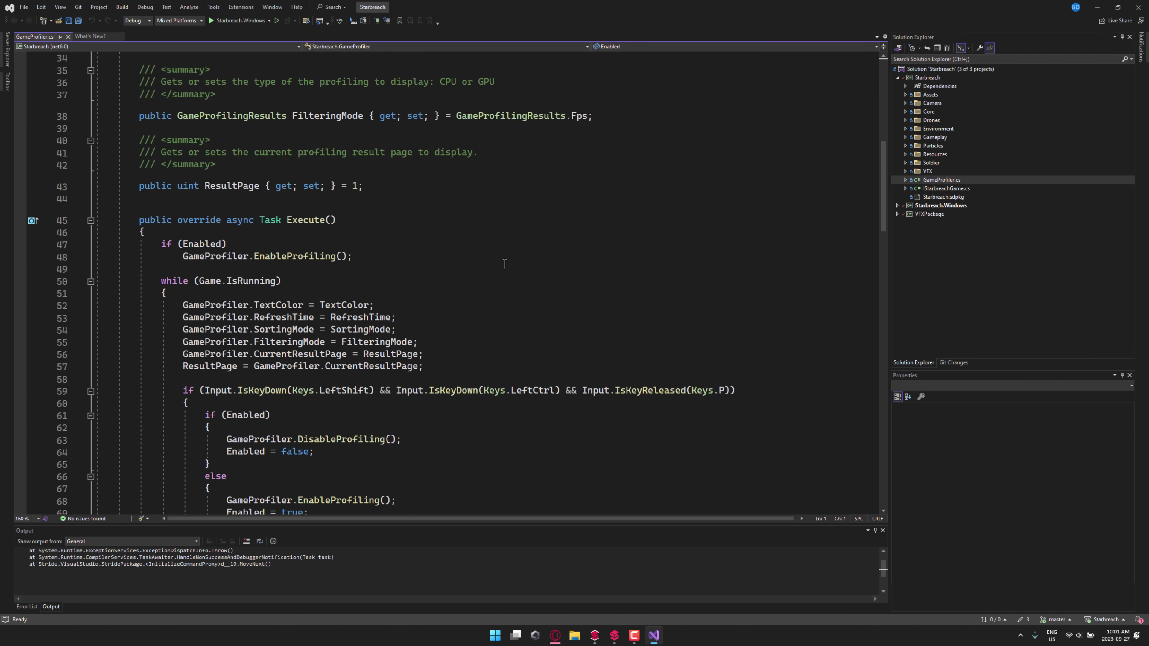
pyautogui.hotkey('alt', 'Tab')
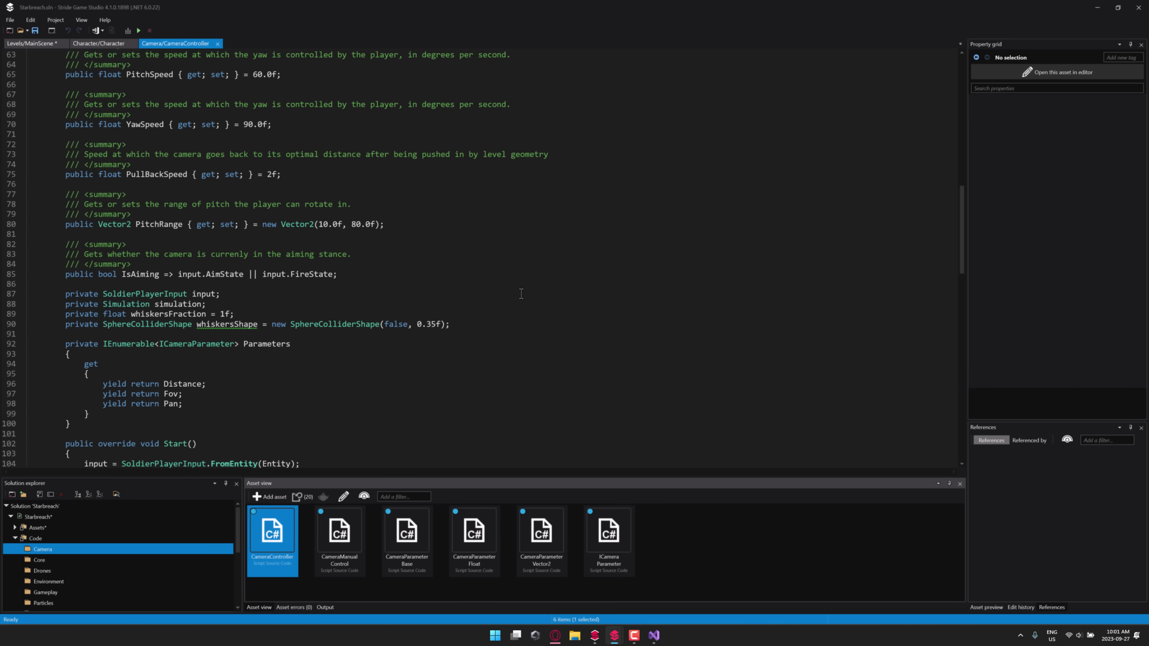
# In the Character prefab tab, expand Character's Camera Controller (Pitch 20, Yaw 45), then return to MainScene.
pyautogui.scroll(9, 242, 224)
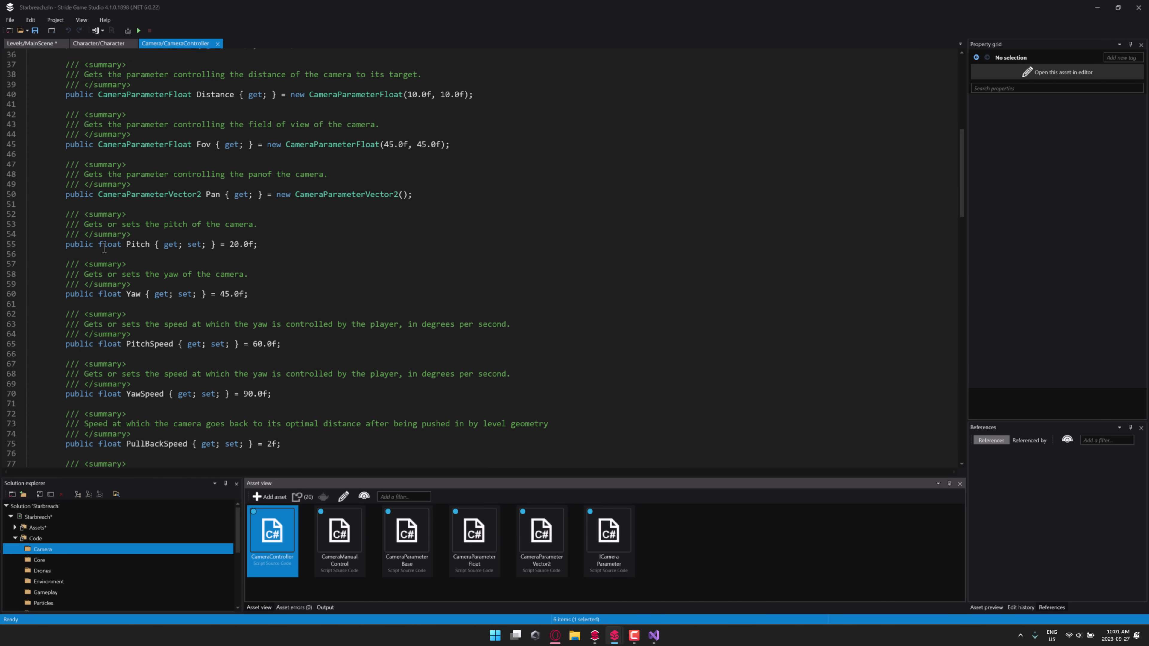
pyautogui.scroll(6, 151, 246)
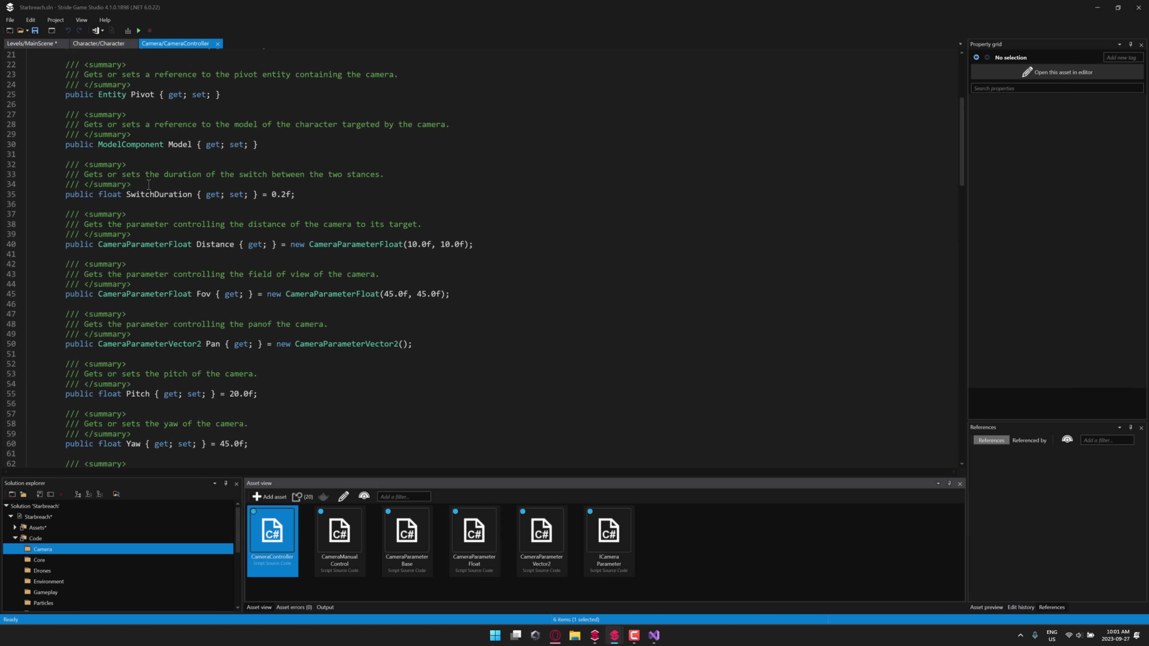
pyautogui.click(105, 43)
pyautogui.click(606, 205)
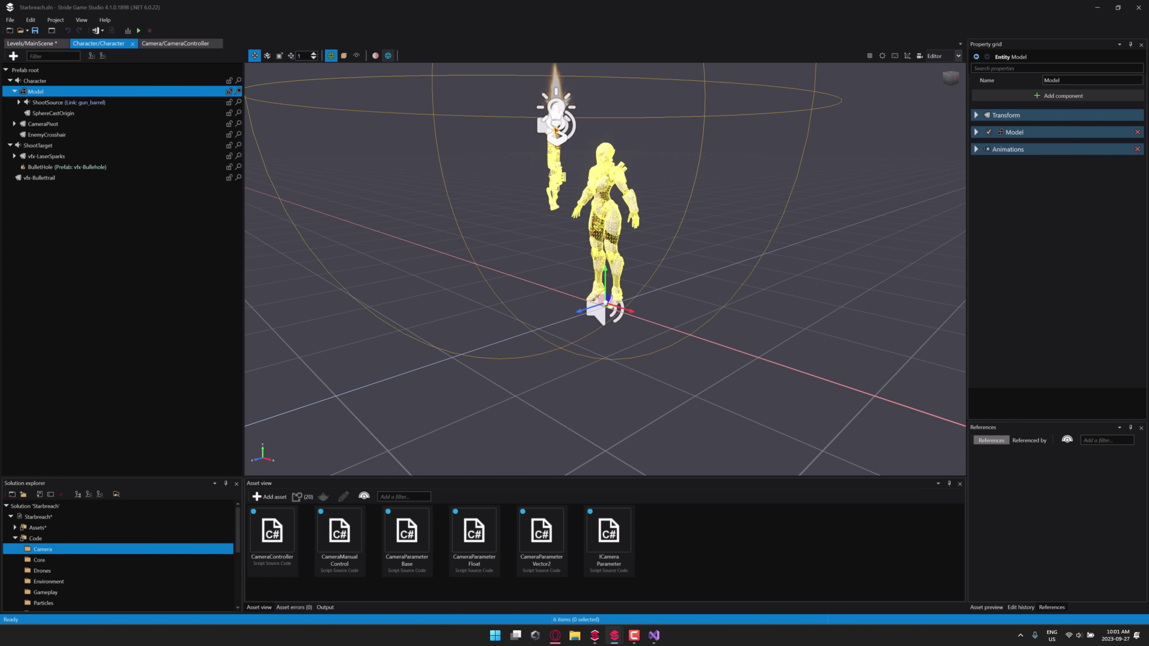
pyautogui.click(36, 81)
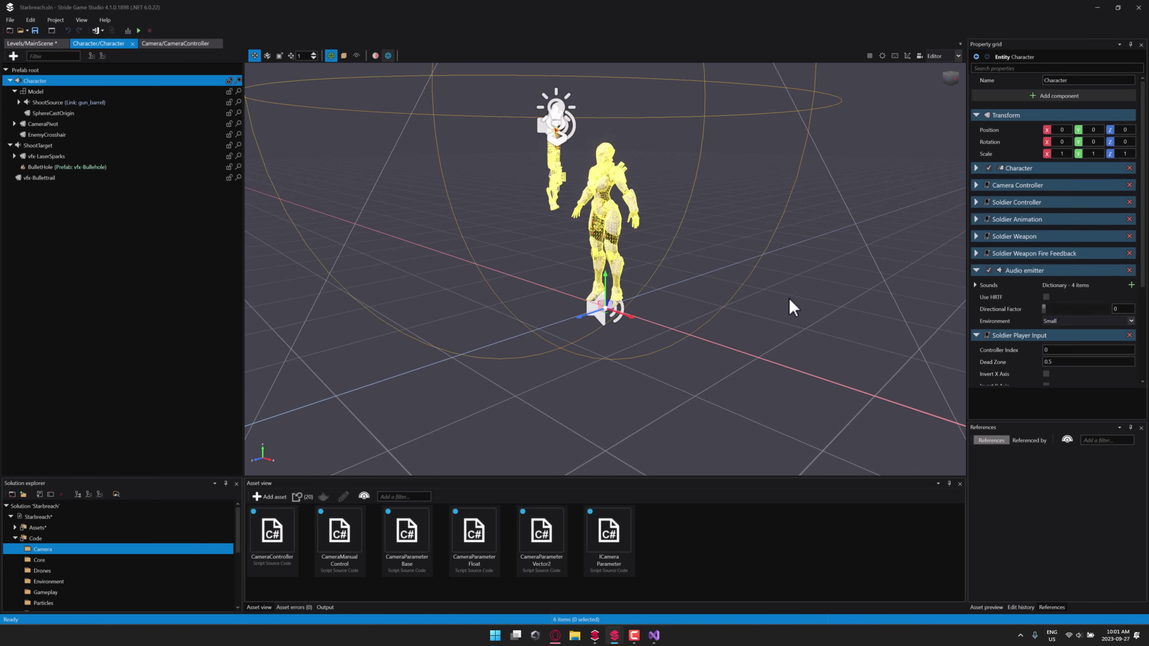
pyautogui.click(977, 184)
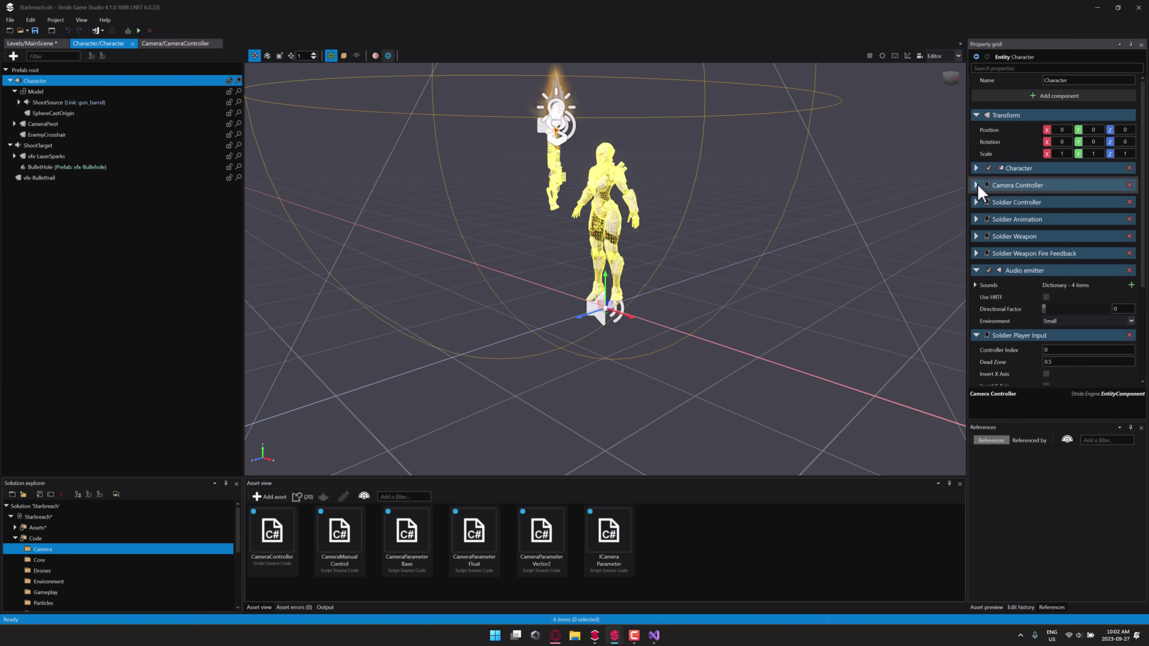
pyautogui.click(977, 185)
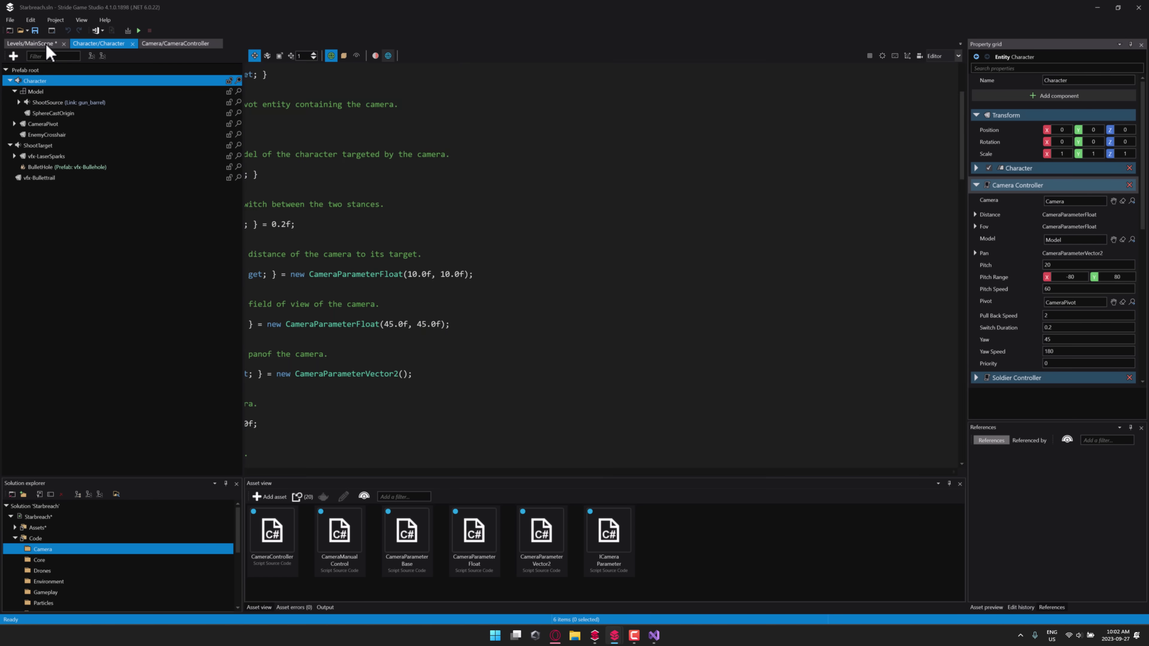
pyautogui.click(47, 45)
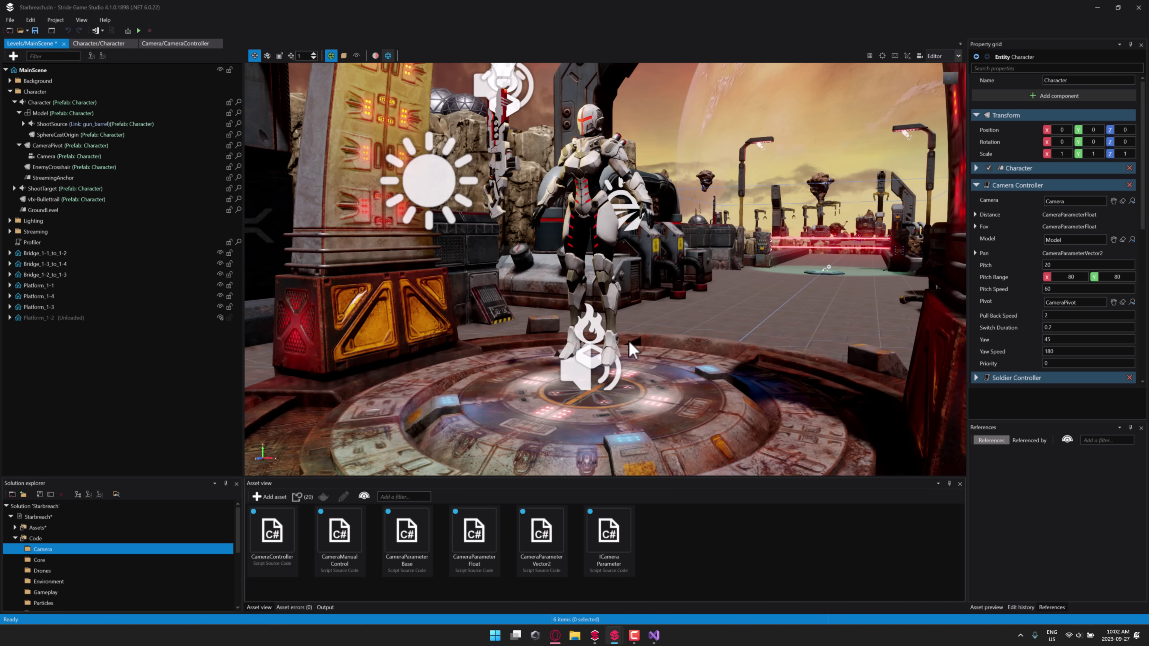
# Turn the view toward the character, then slightly right and up.
pyautogui.moveTo(629, 340); pyautogui.dragTo(651, 338, button='right')
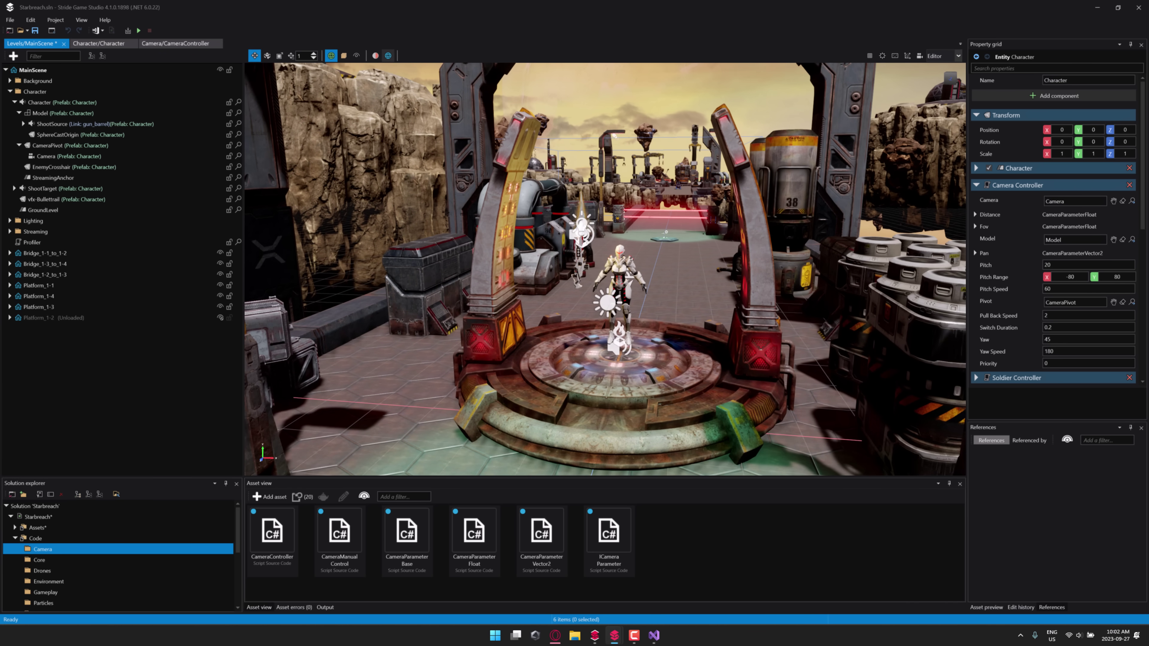
pyautogui.moveTo(615, 208); pyautogui.dragTo(629, 204, button='right')
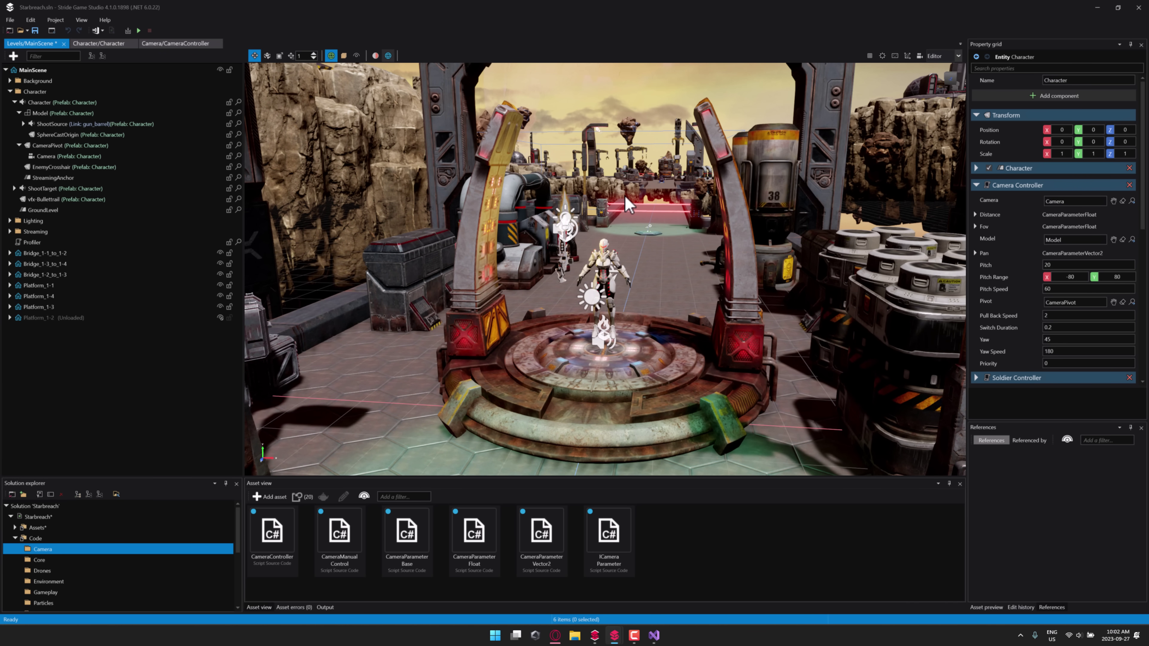
pyautogui.moveTo(646, 217); pyautogui.dragTo(639, 225, button='right')
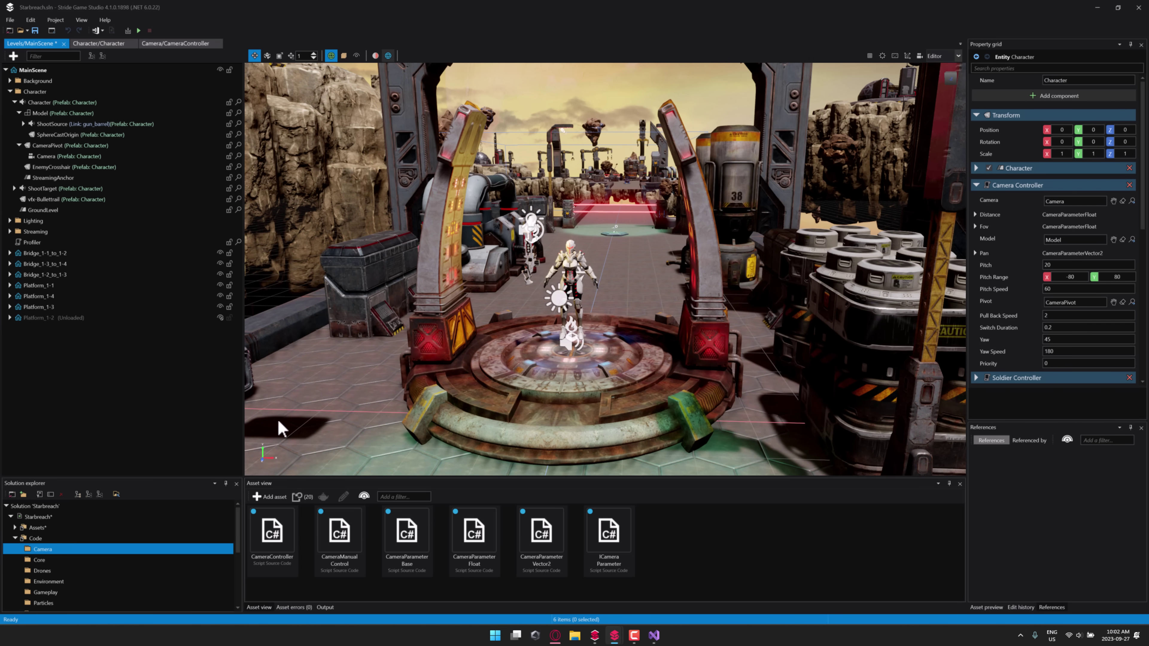
# Bring up Stride Launcher, centre its window, and start Stride 4.1.0.1898.
pyautogui.moveTo(615, 636)
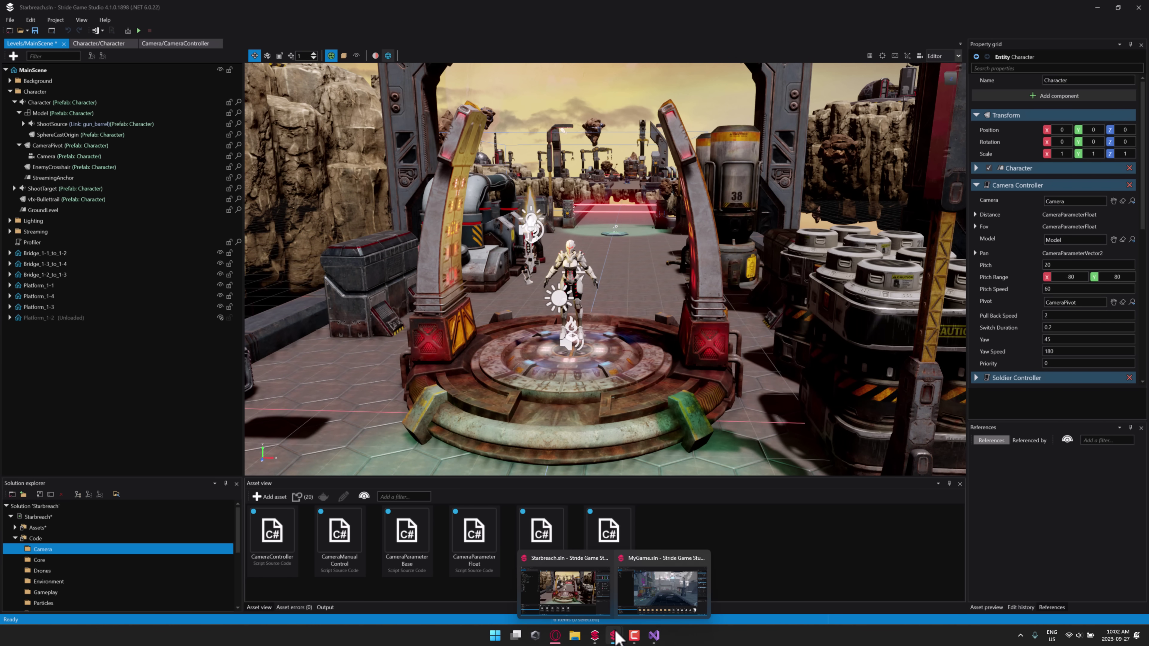
pyautogui.click(601, 601)
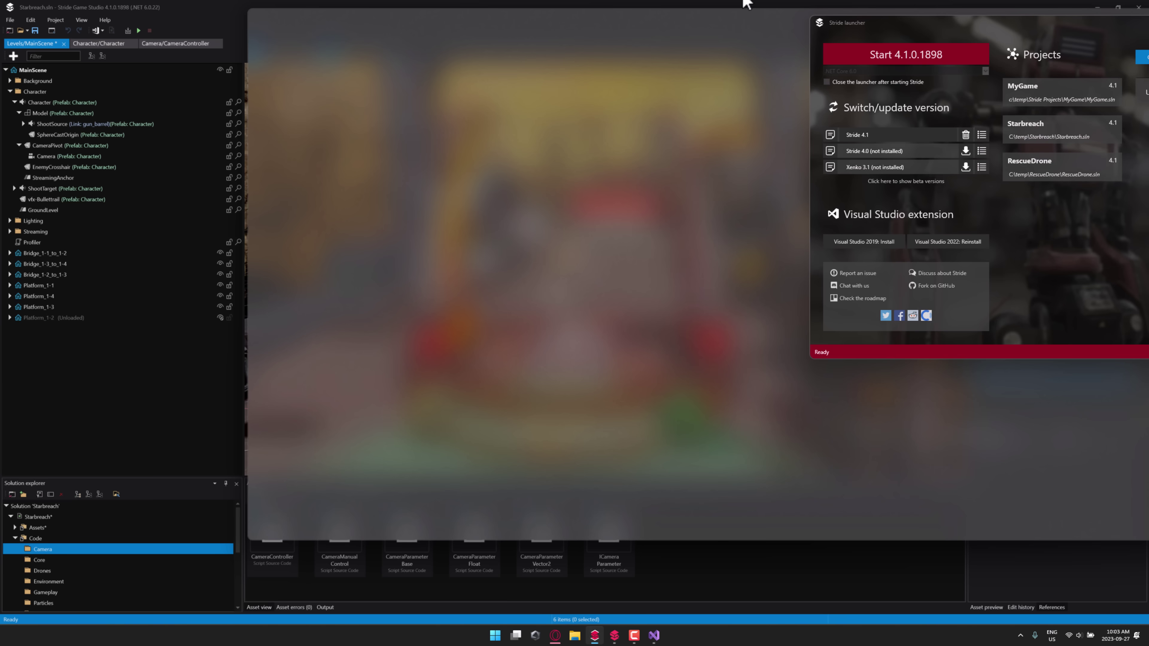
pyautogui.moveTo(636, 10); pyautogui.dragTo(610, 142)
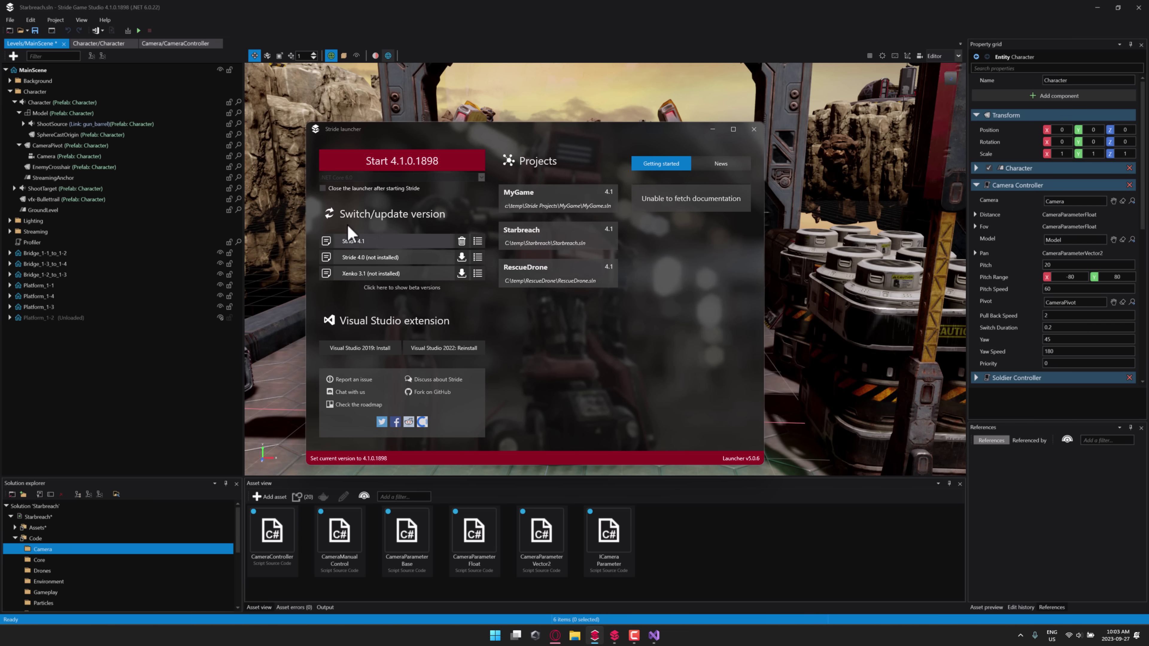
pyautogui.click(416, 165)
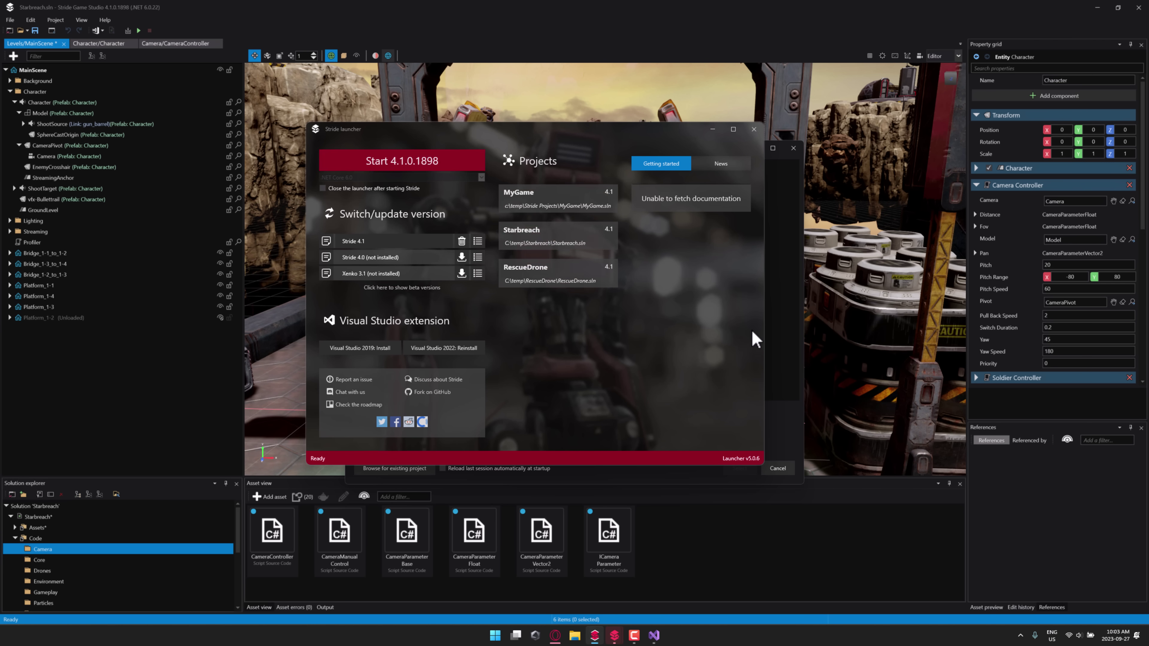
# Show the New project templates and narrow the list to the game templates.
pyautogui.click(787, 425)
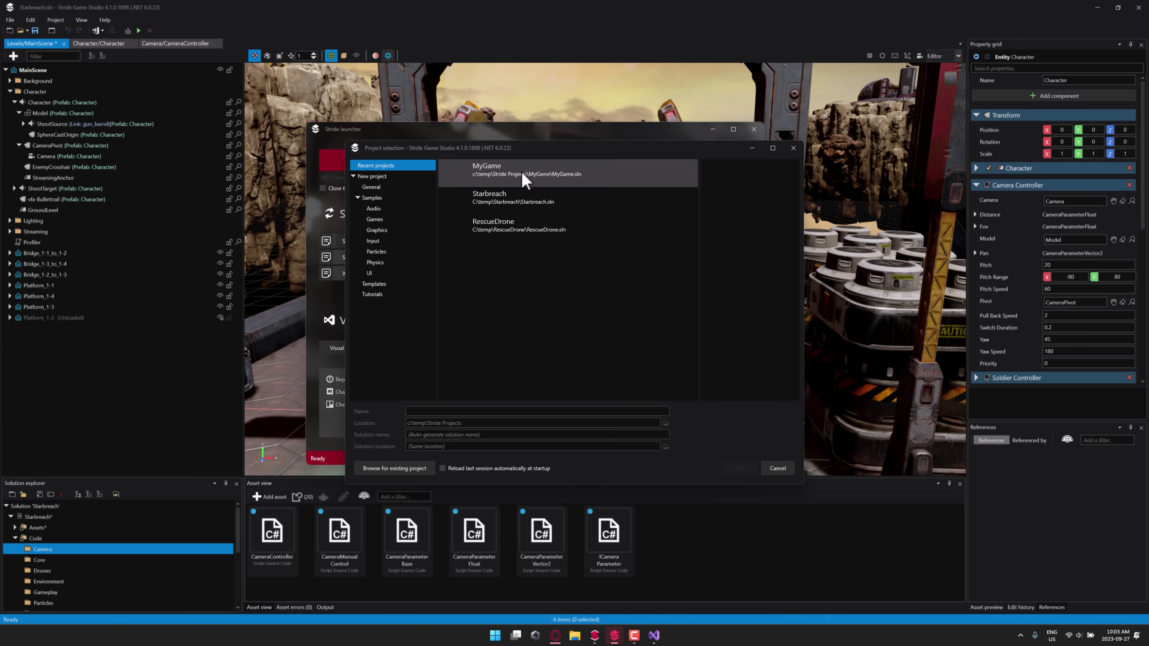
pyautogui.click(377, 176)
pyautogui.scroll(-10, 534, 253)
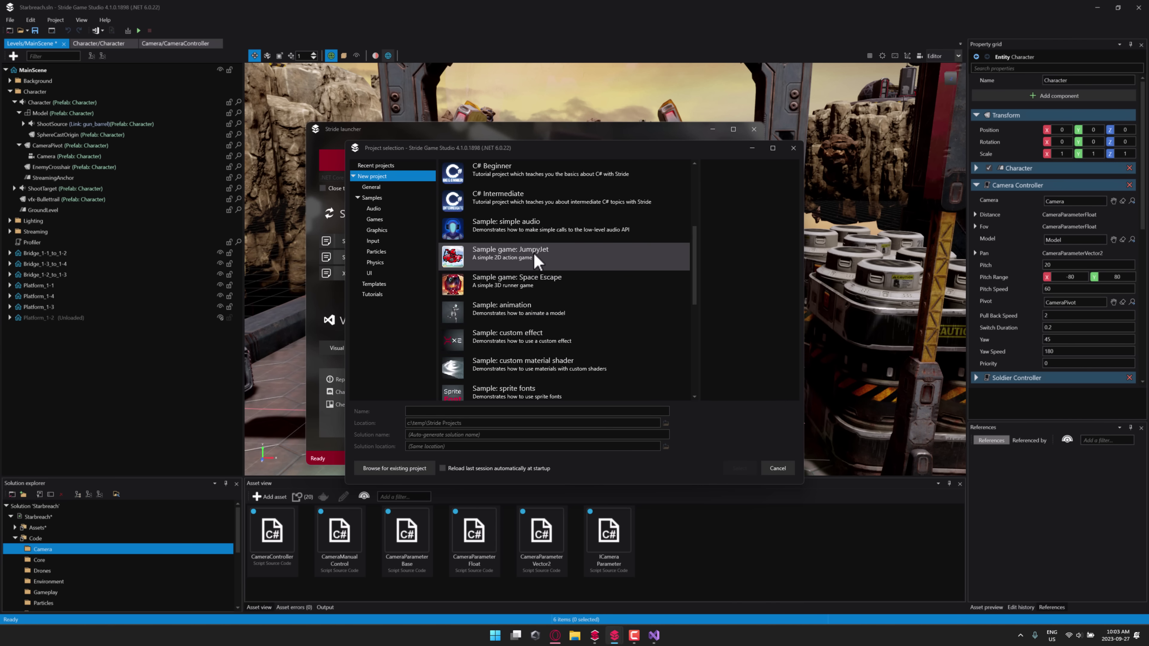
pyautogui.scroll(10, 533, 253)
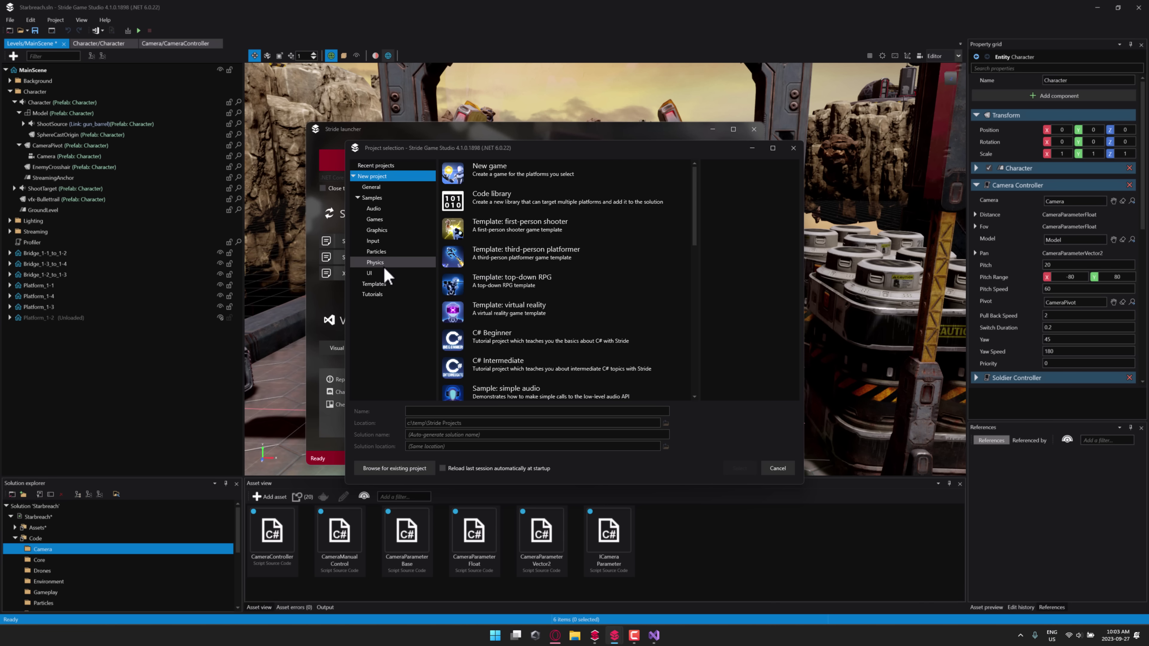
pyautogui.click(374, 284)
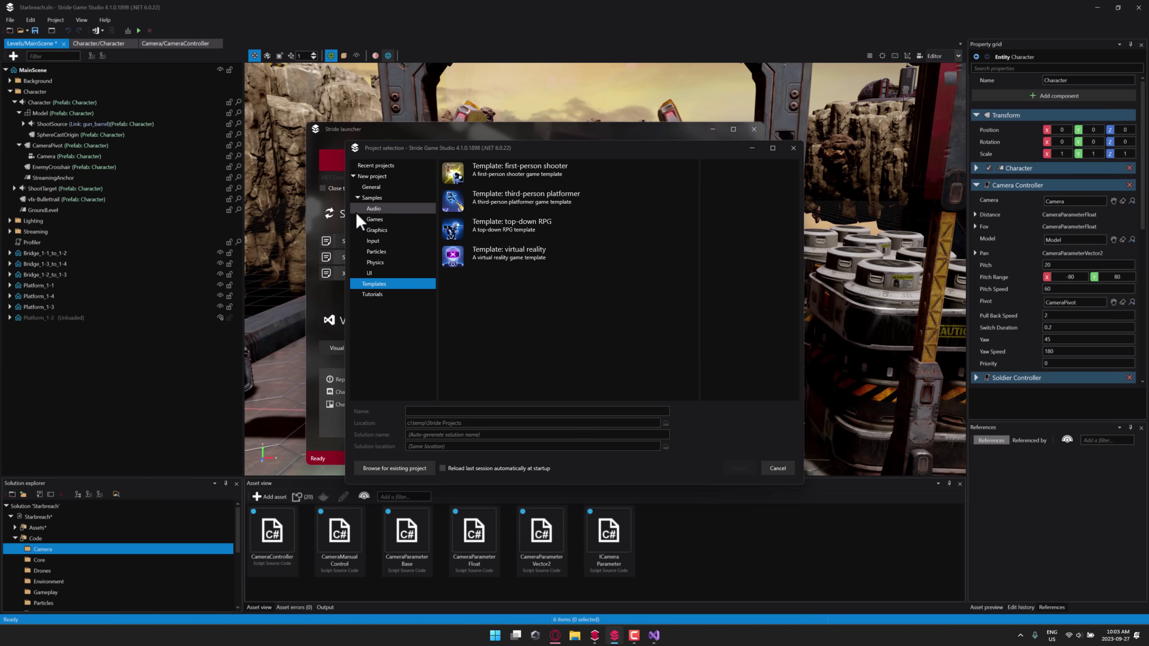
# Step through the Samples categories, from Audio to UI, ending on the Games samples.
pyautogui.click(375, 210)
pyautogui.click(383, 231)
pyautogui.click(384, 263)
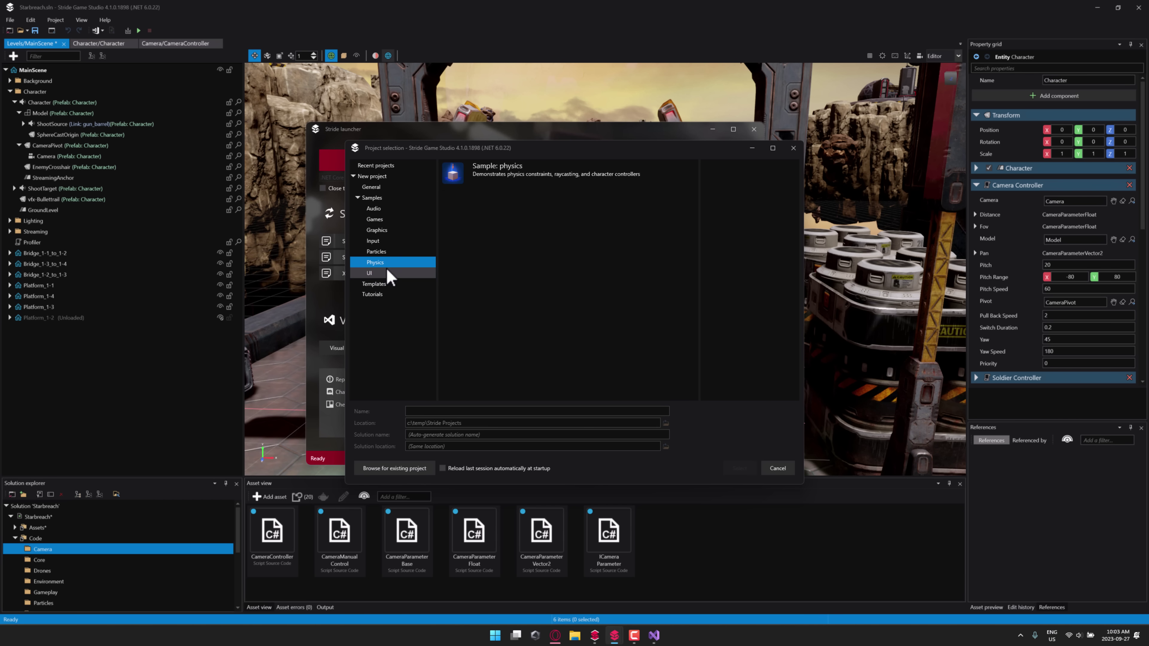
pyautogui.click(384, 273)
pyautogui.click(387, 252)
pyautogui.click(385, 241)
pyautogui.click(385, 230)
pyautogui.click(384, 220)
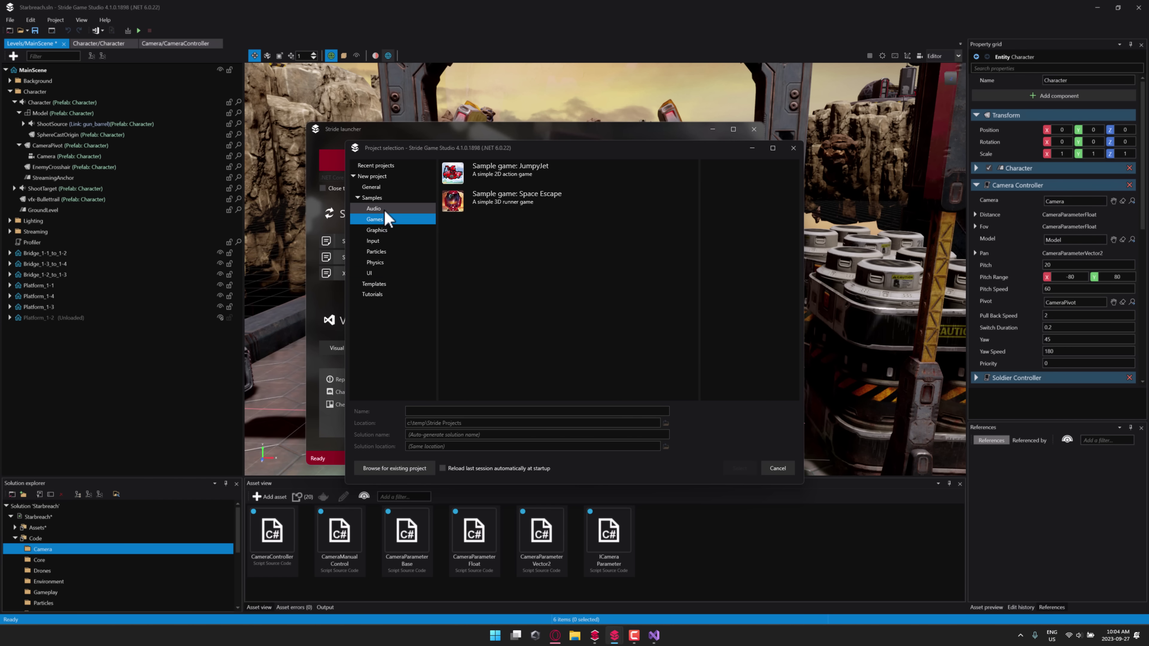
pyautogui.click(383, 209)
pyautogui.click(384, 220)
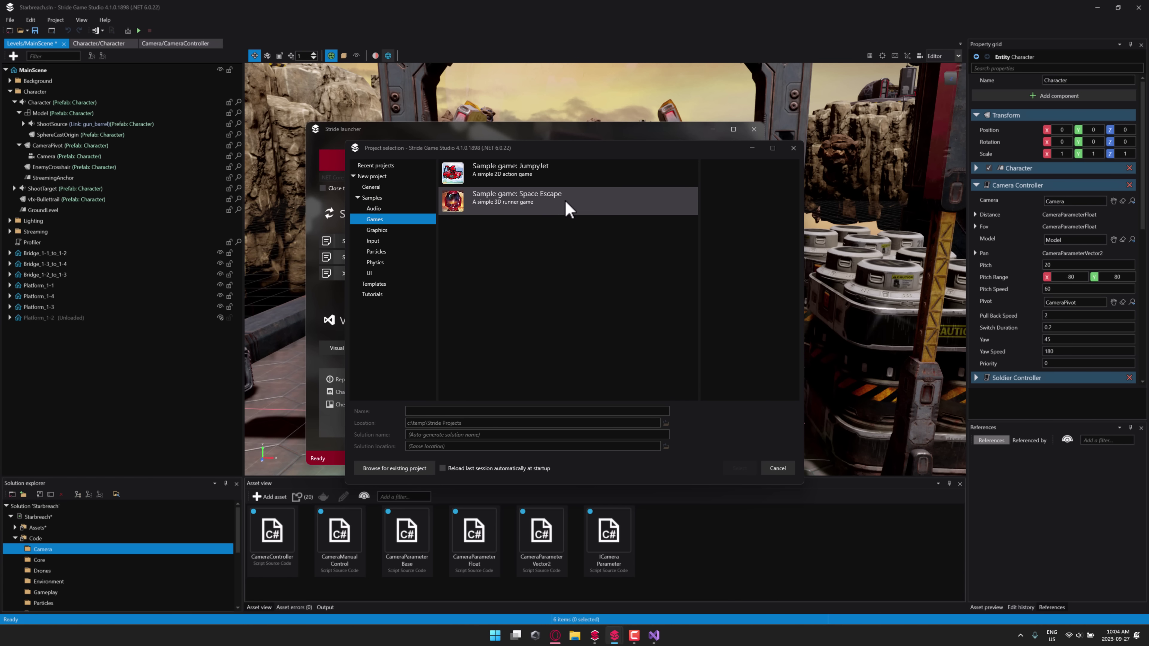
# Preview the JumpyJet sample, then close project selection and the launcher.
pyautogui.click(484, 168)
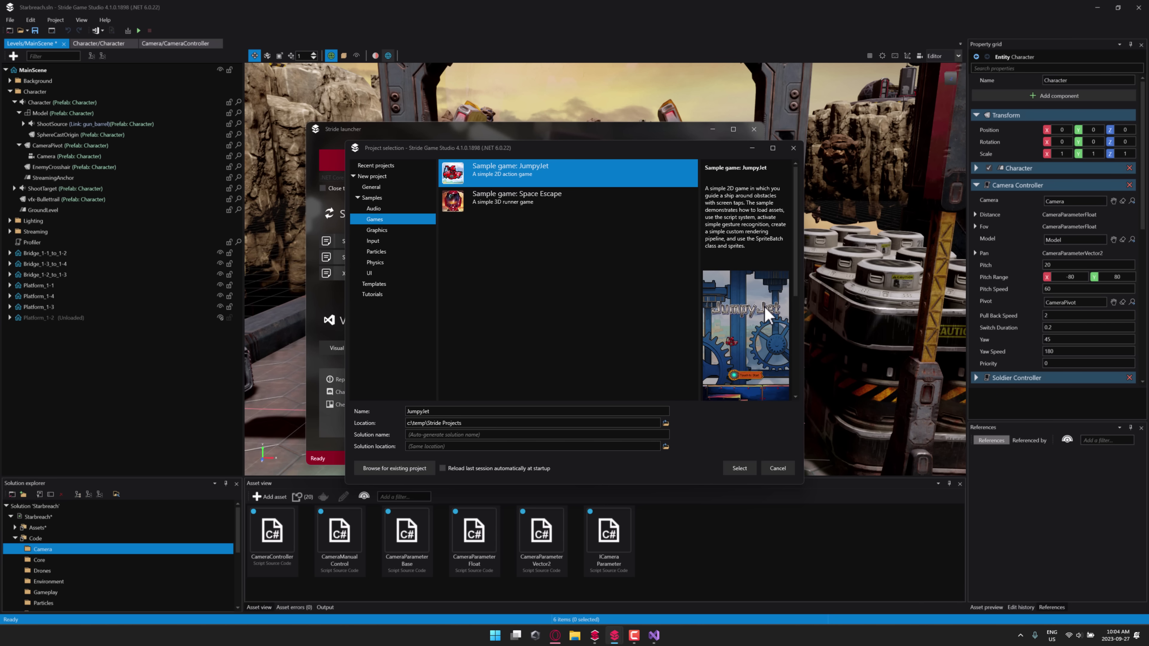
pyautogui.click(794, 149)
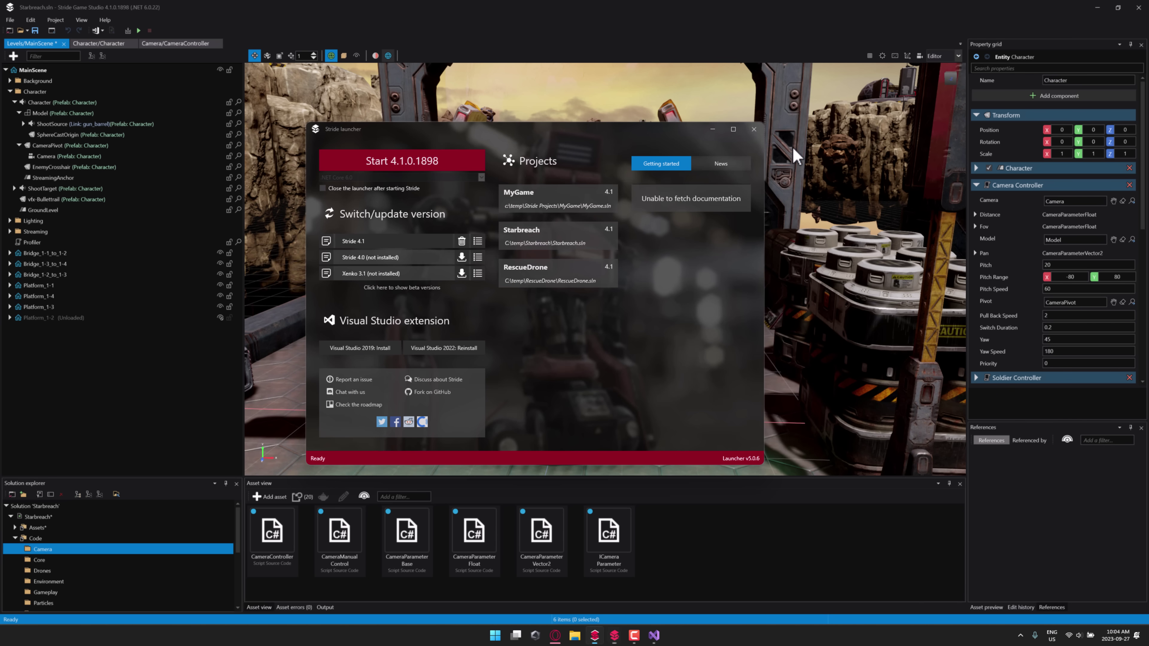
pyautogui.click(757, 131)
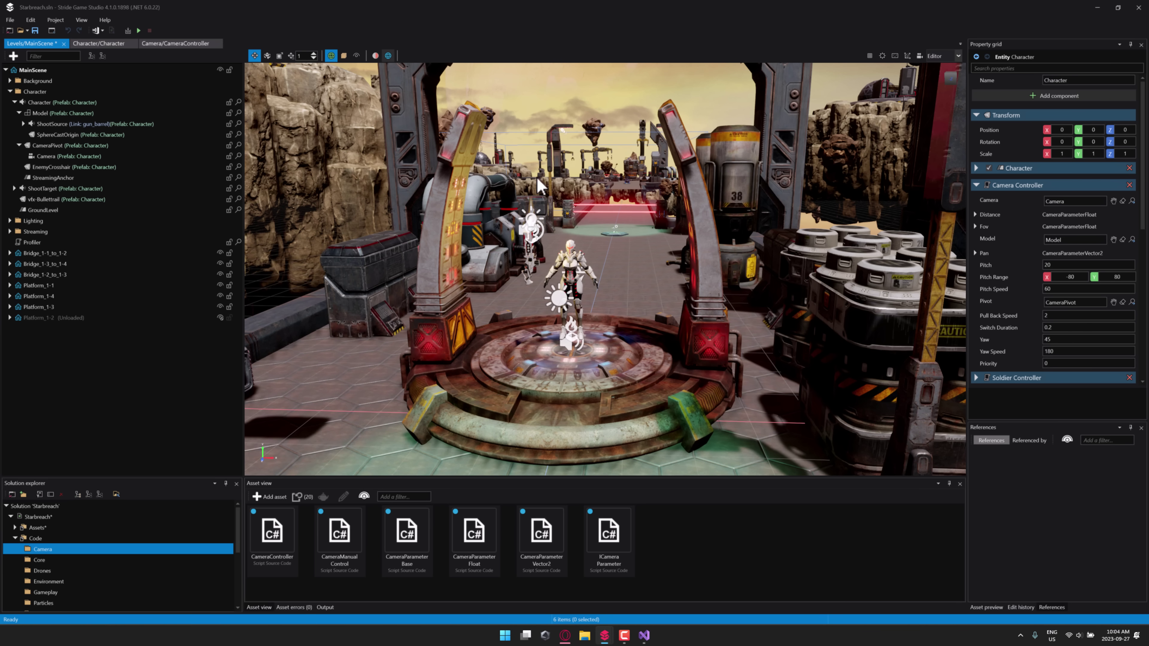
# Open the Character's CameraController script and collapse the Code folder.
pyautogui.click(533, 219)
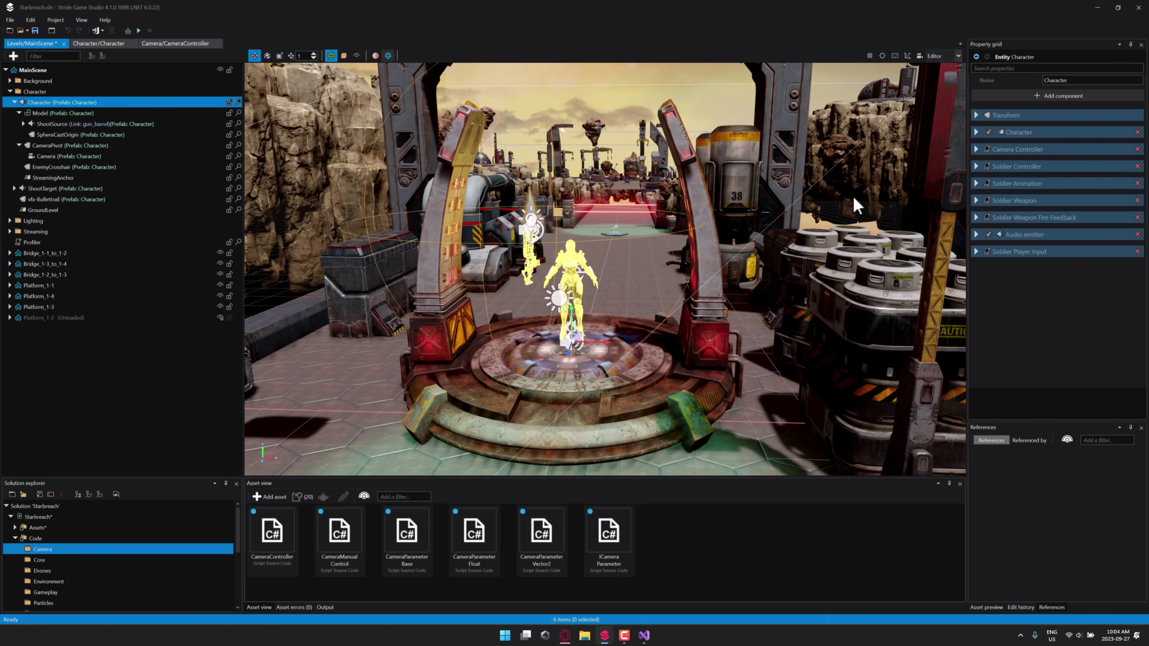
pyautogui.doubleClick(270, 534)
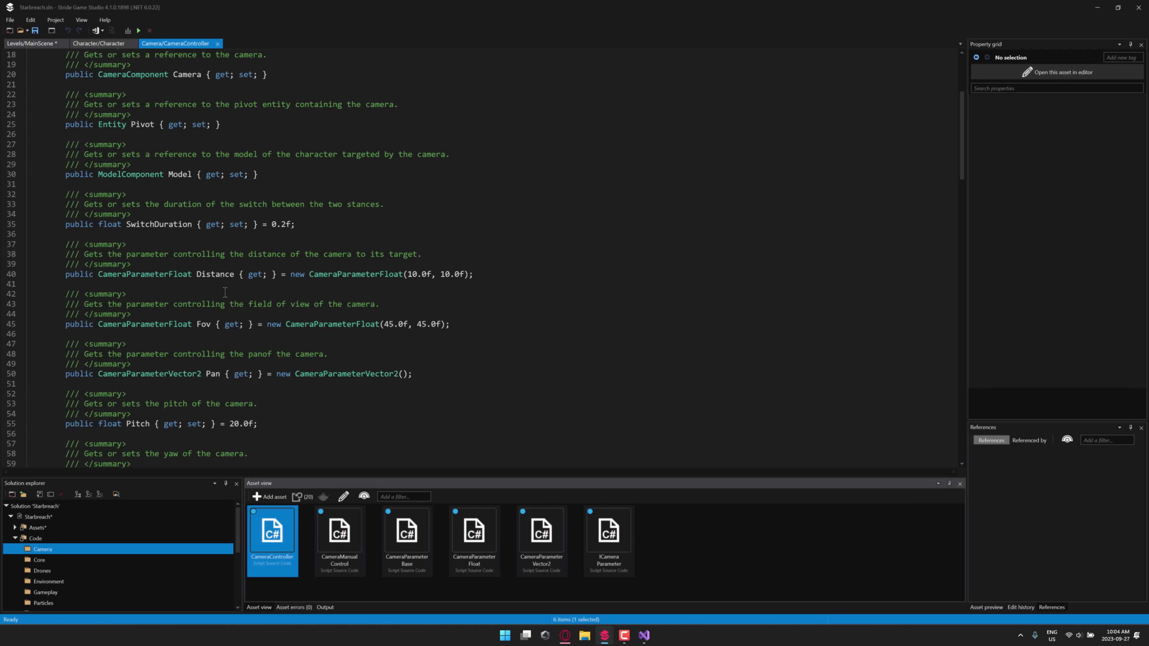
pyautogui.click(15, 538)
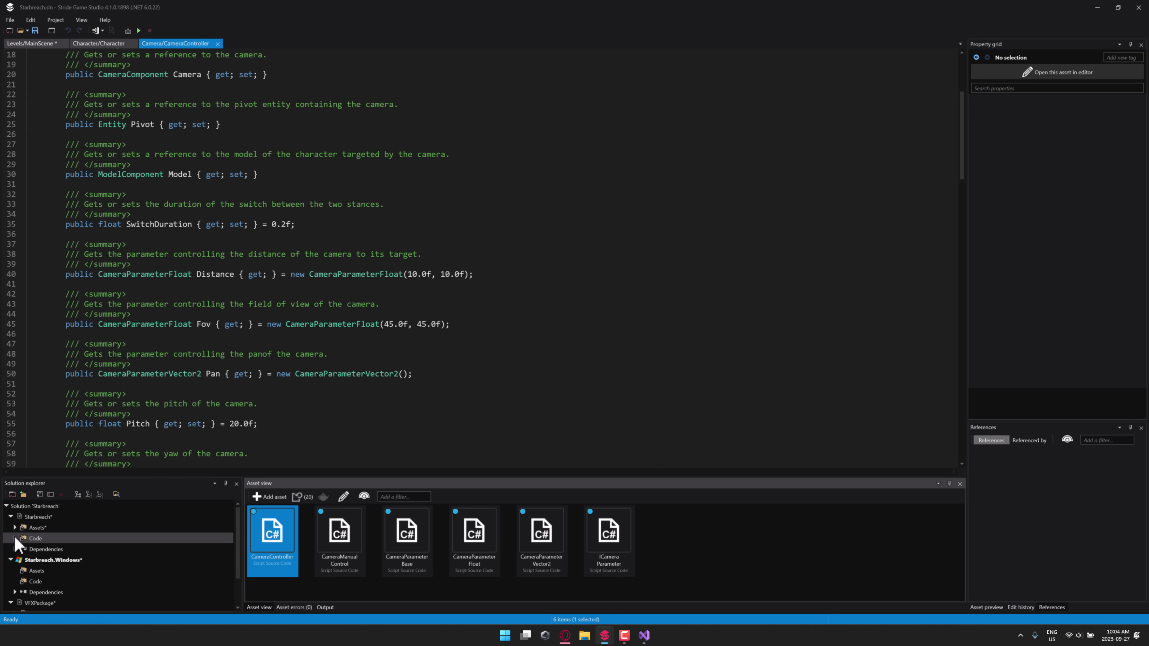
# List the Starbreach project's asset folders in Solution explorer, then switch to the stride3d.net homepage.
pyautogui.click(29, 510)
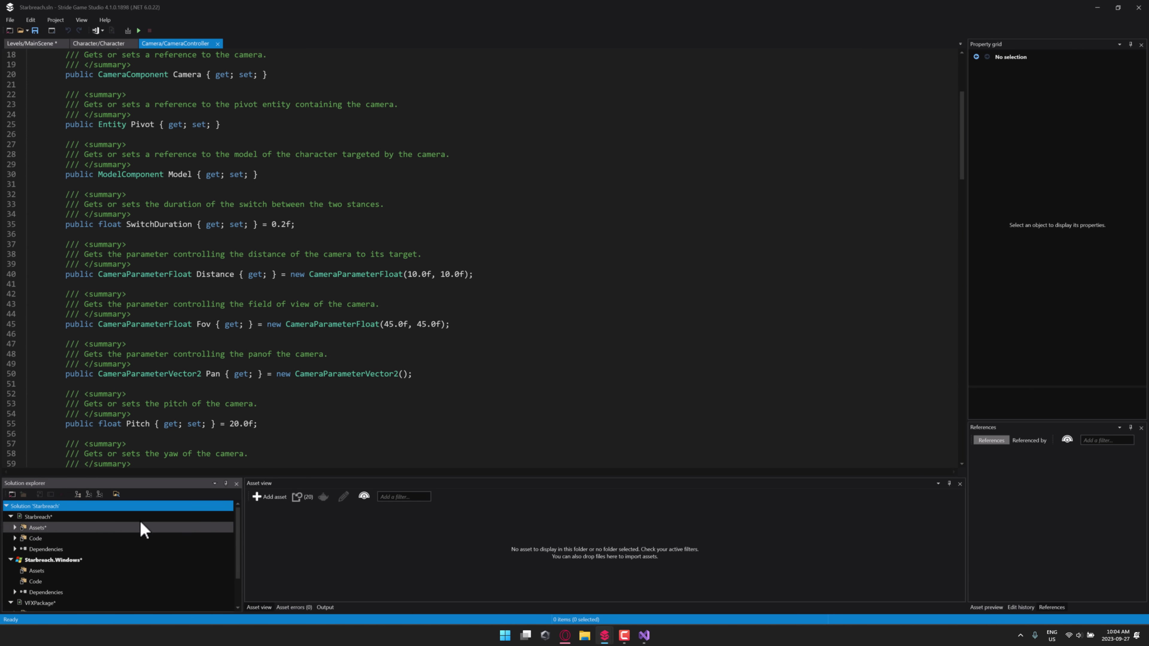
pyautogui.click(113, 518)
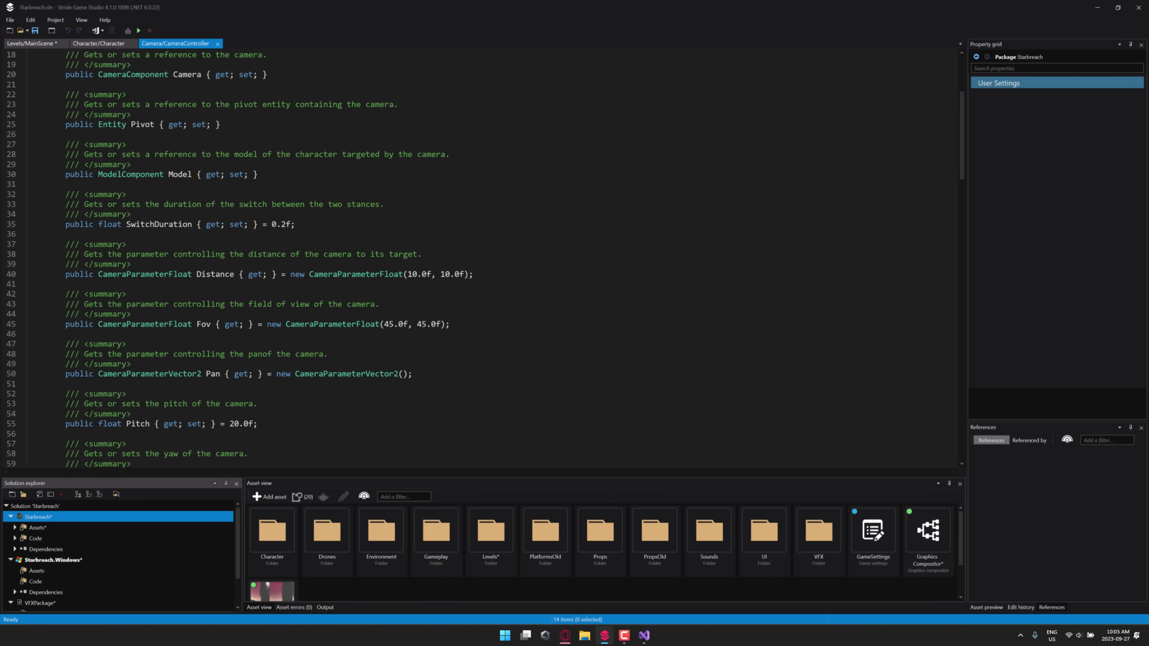
pyautogui.hotkey('alt', 'Tab')
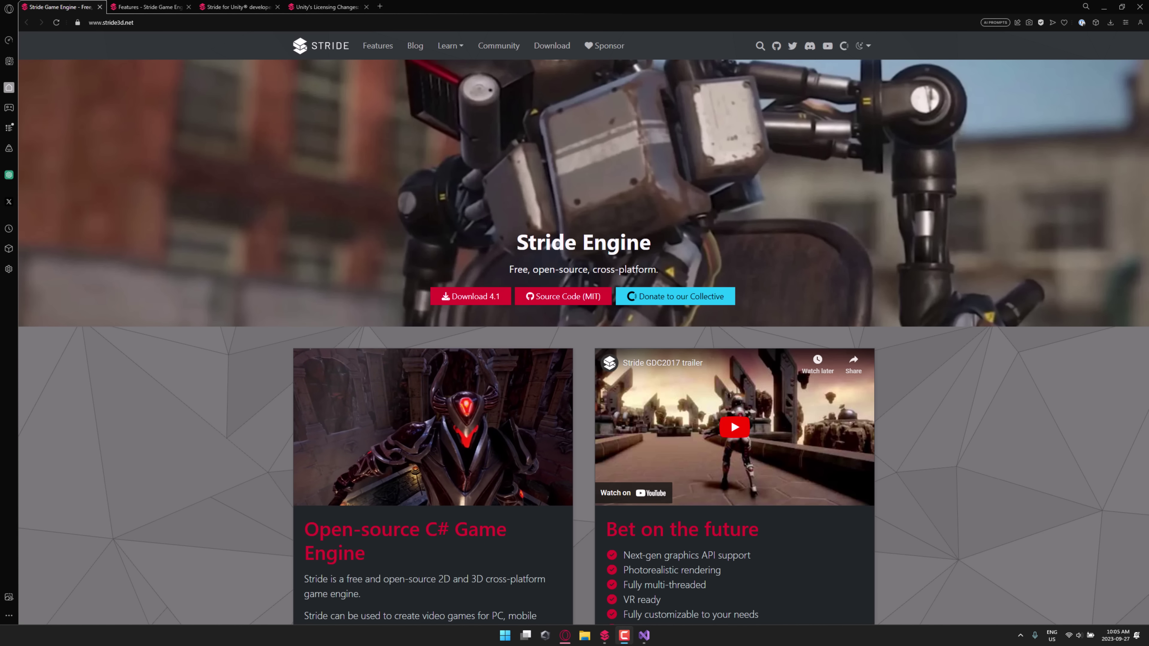
# Scroll through the stride3d.net homepage feature cards to the Features page's Game Studio section.
pyautogui.scroll(-1, 584, 317)
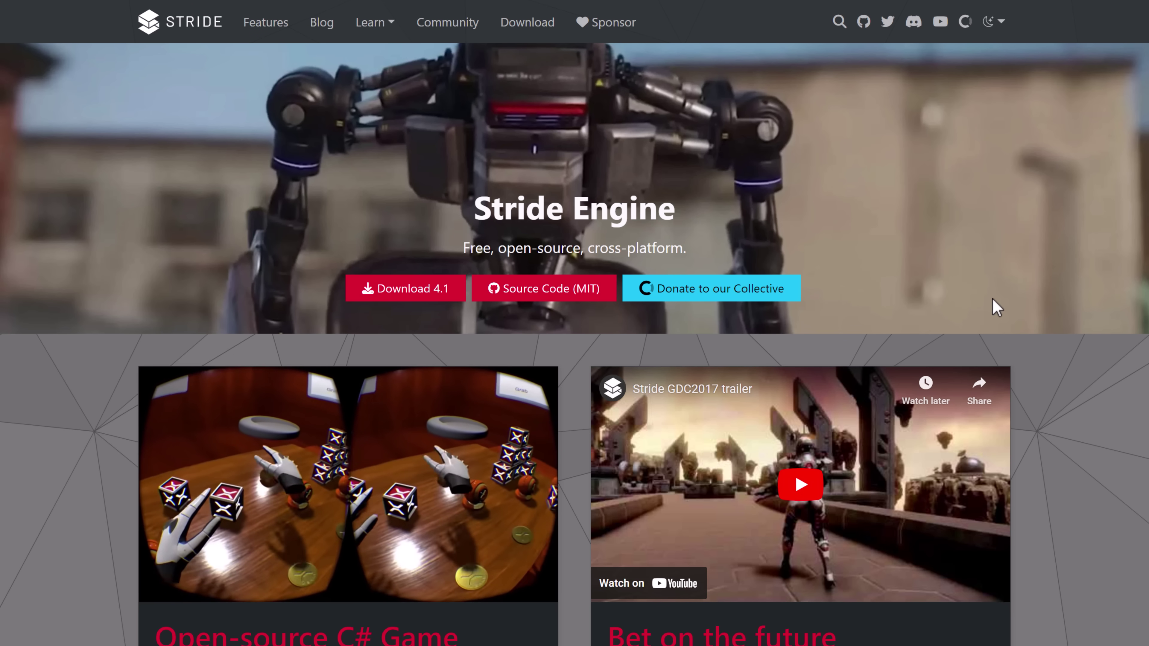
pyautogui.scroll(-1, 1023, 313)
pyautogui.scroll(-5, 1026, 313)
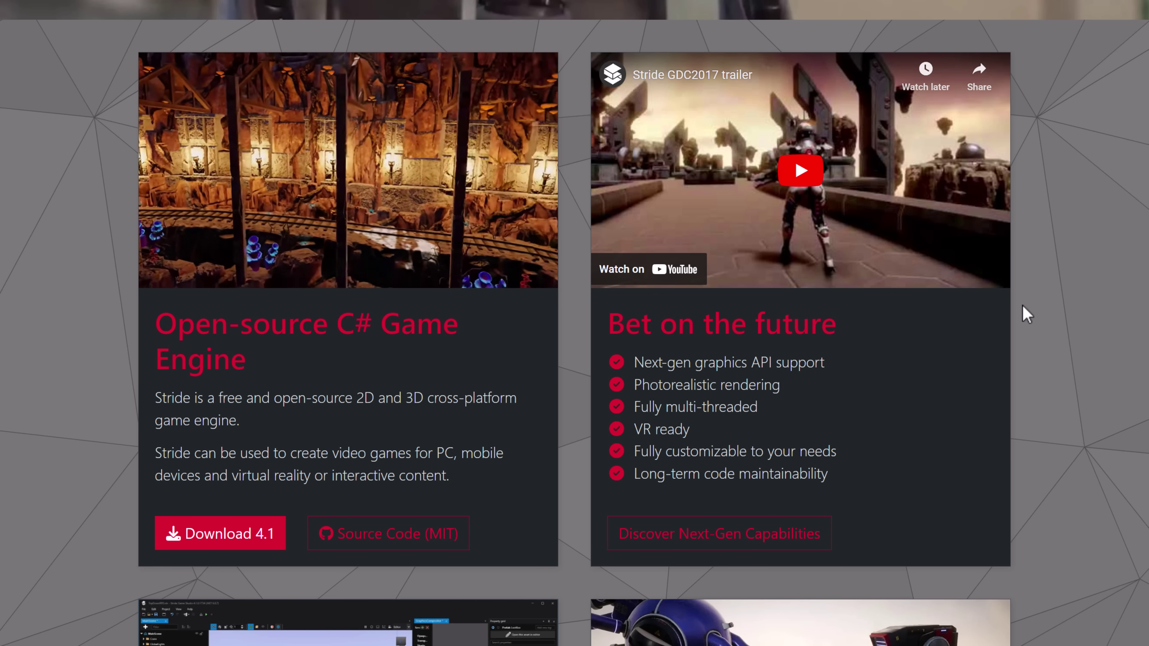
pyautogui.scroll(-2, 1023, 305)
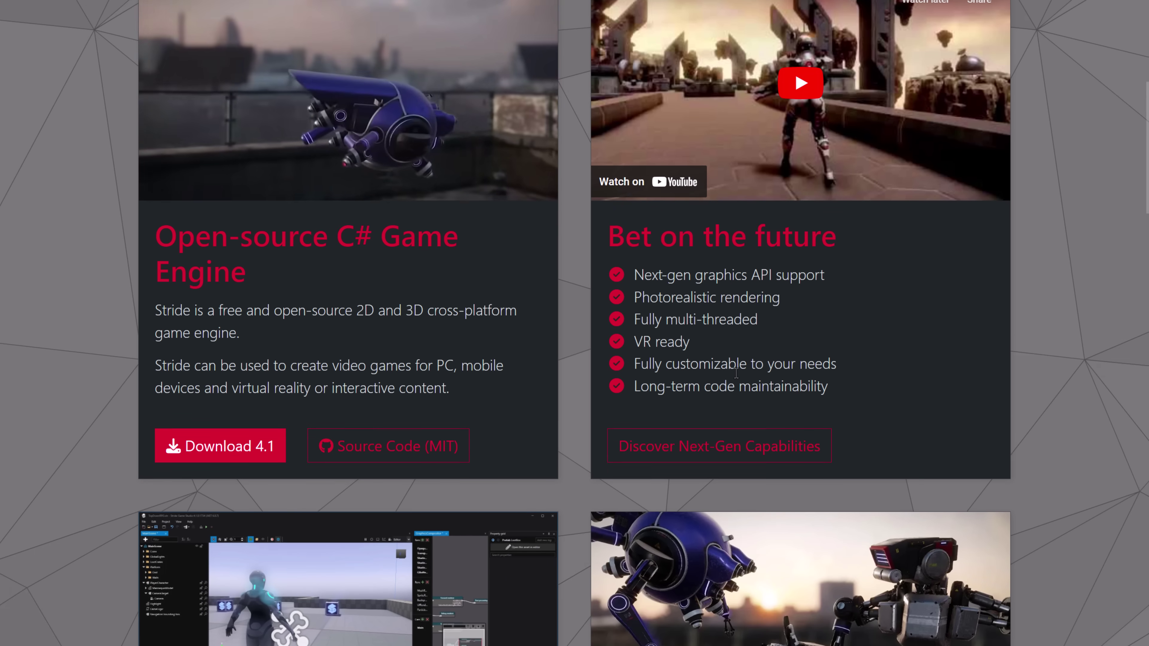
pyautogui.scroll(-10, 732, 369)
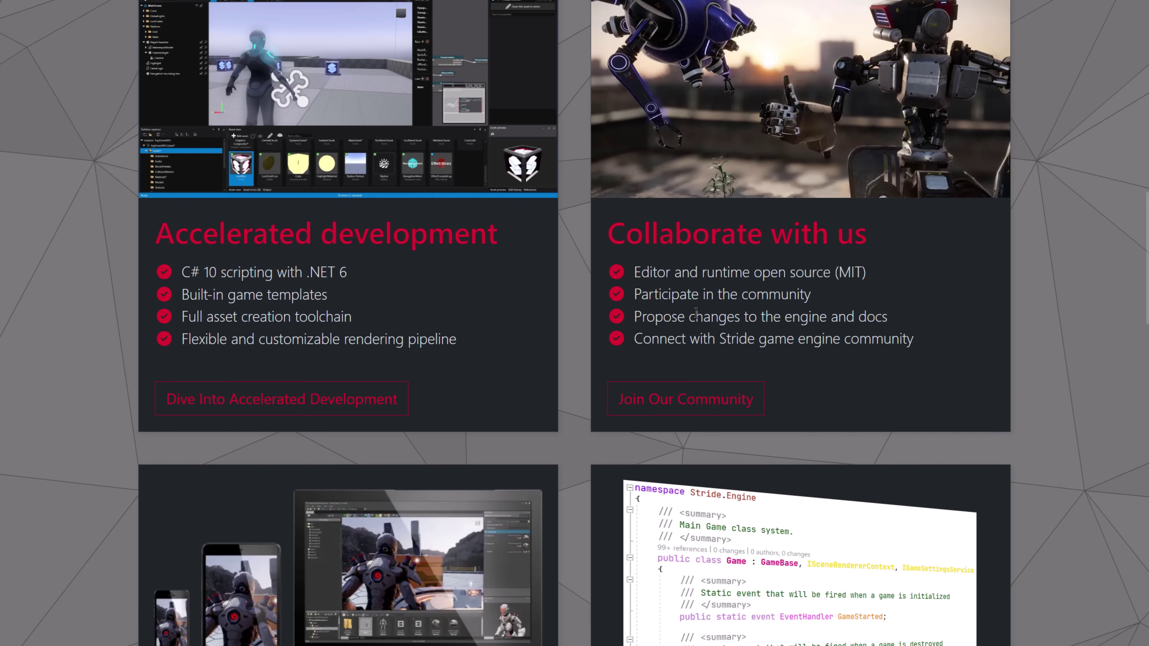
pyautogui.scroll(-12, 696, 312)
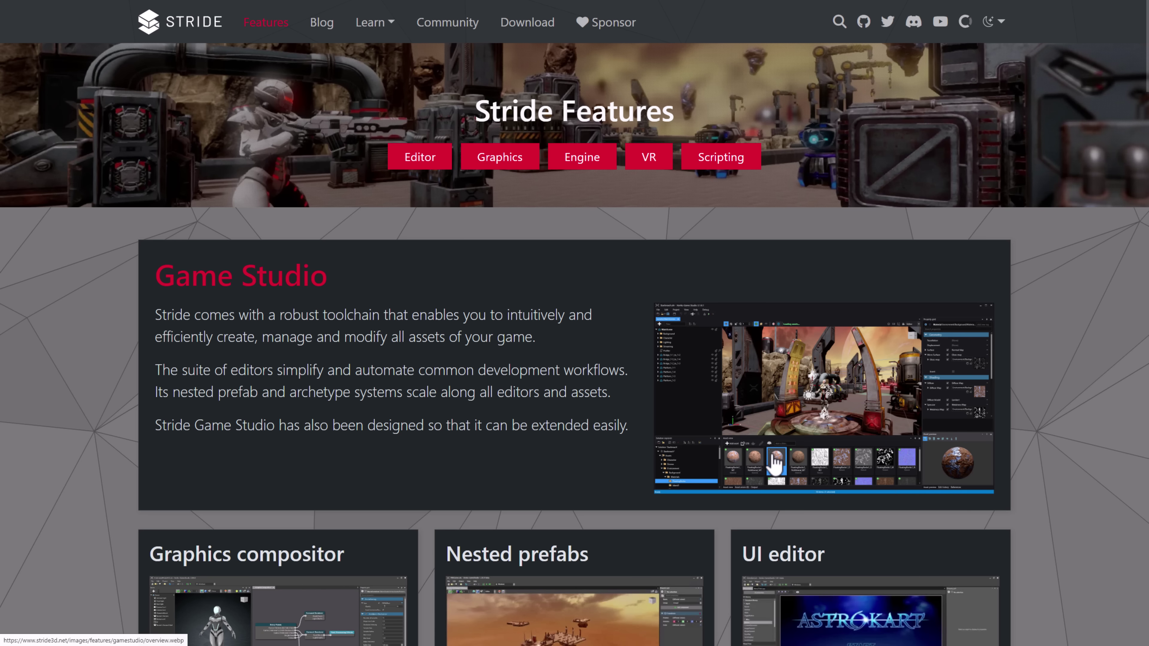
pyautogui.scroll(-3, 775, 464)
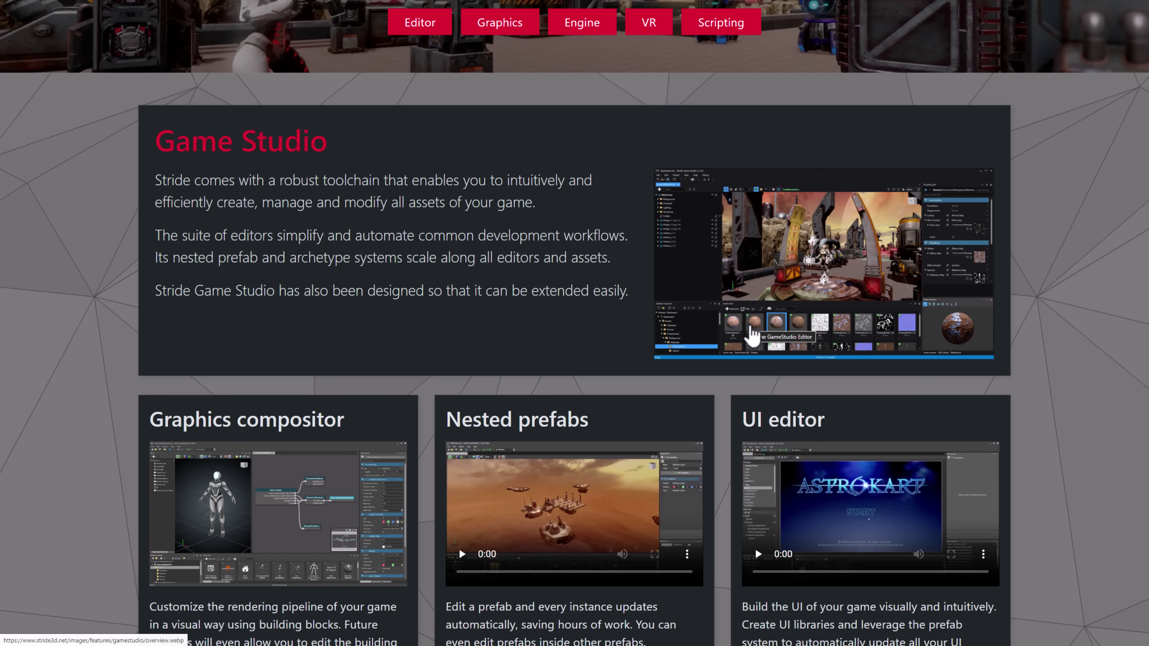
# Scroll the Features page from Graphics compositor past Curve editor to Advanced graphics.
pyautogui.scroll(-5, 847, 382)
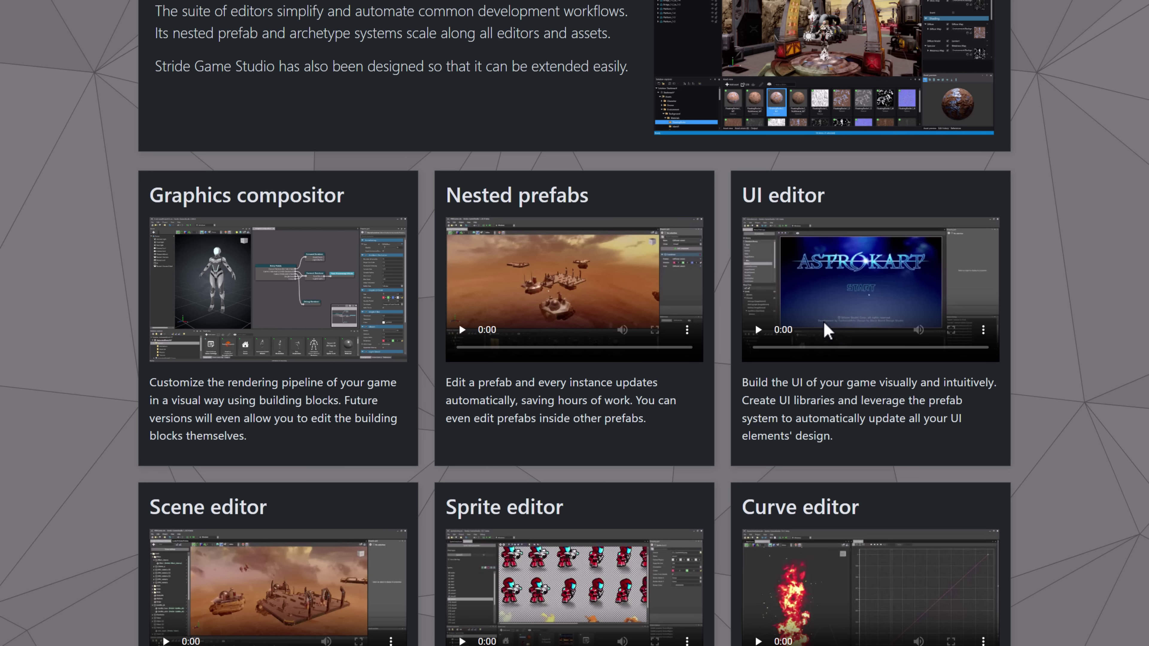
pyautogui.scroll(-2, 827, 332)
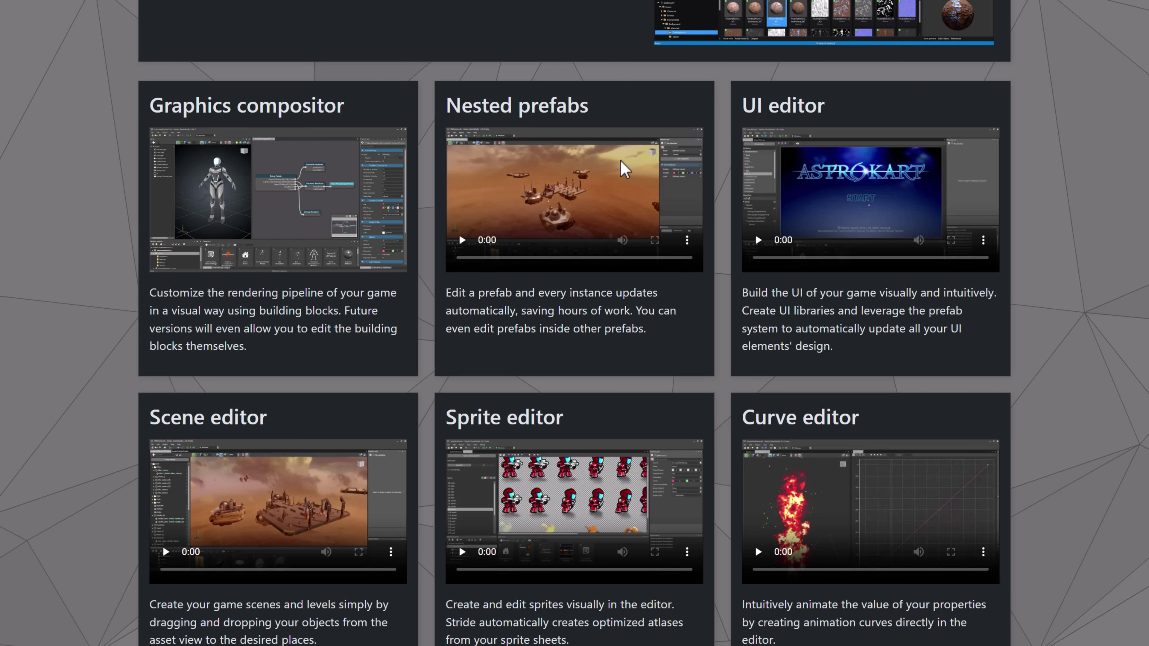
pyautogui.scroll(-1, 233, 190)
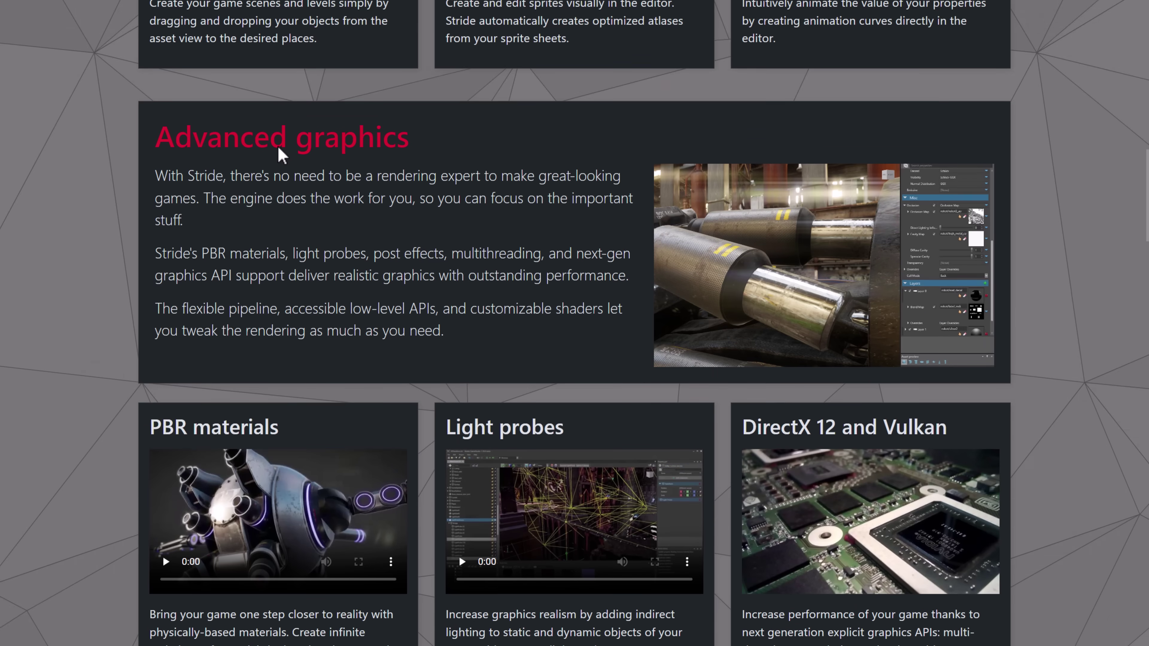
pyautogui.scroll(-2, 279, 154)
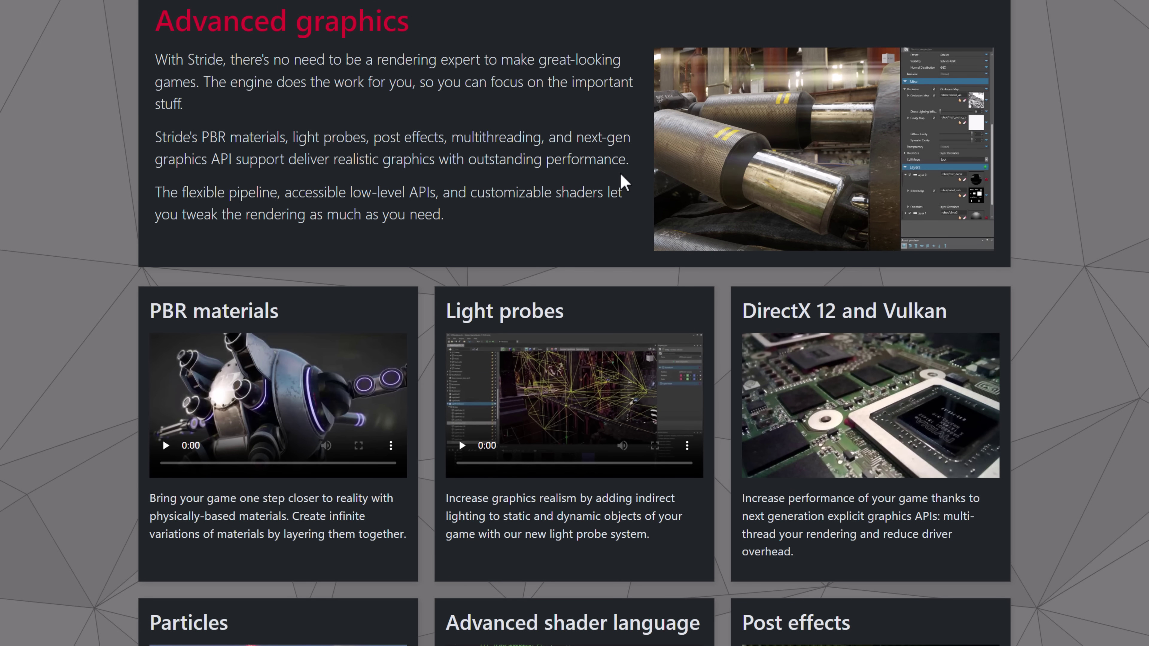
# Scroll past PBR materials, Particles, Advanced shader language and Post effects to Reliable engine.
pyautogui.scroll(-2, 875, 340)
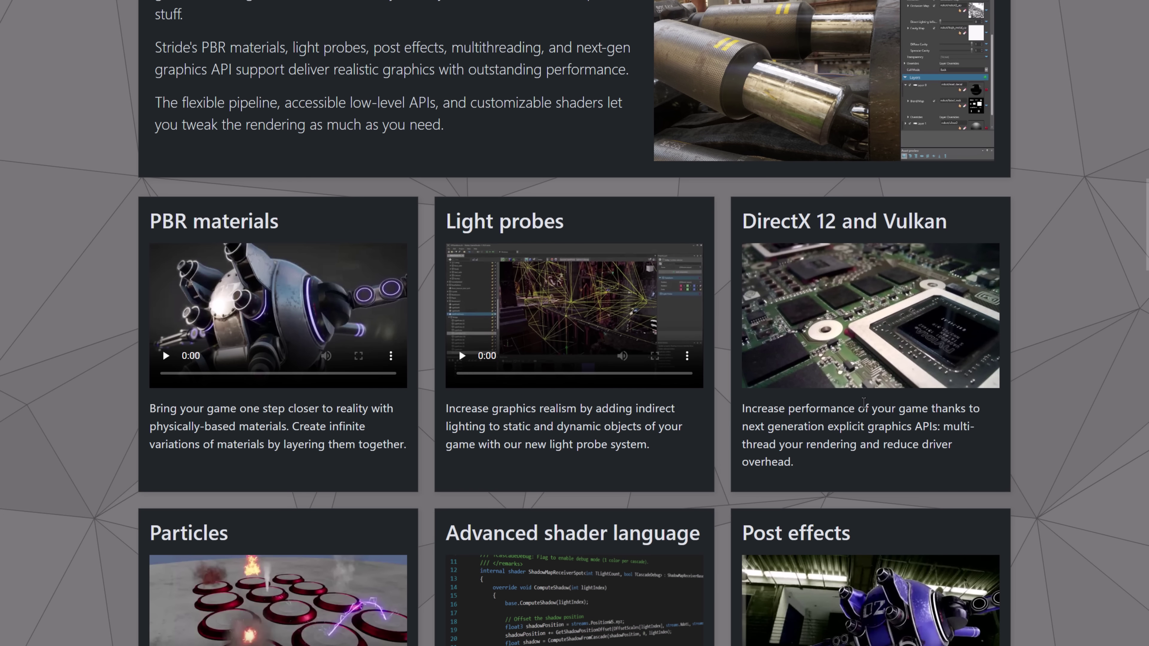
pyautogui.scroll(-9, 864, 402)
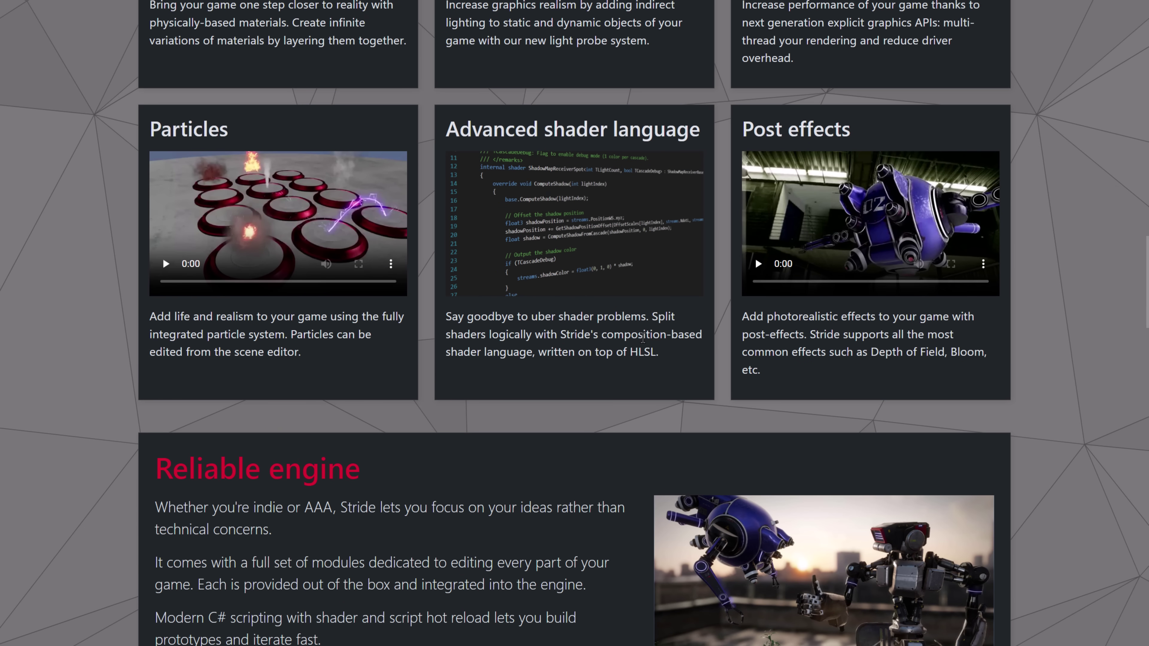
pyautogui.scroll(-2, 643, 338)
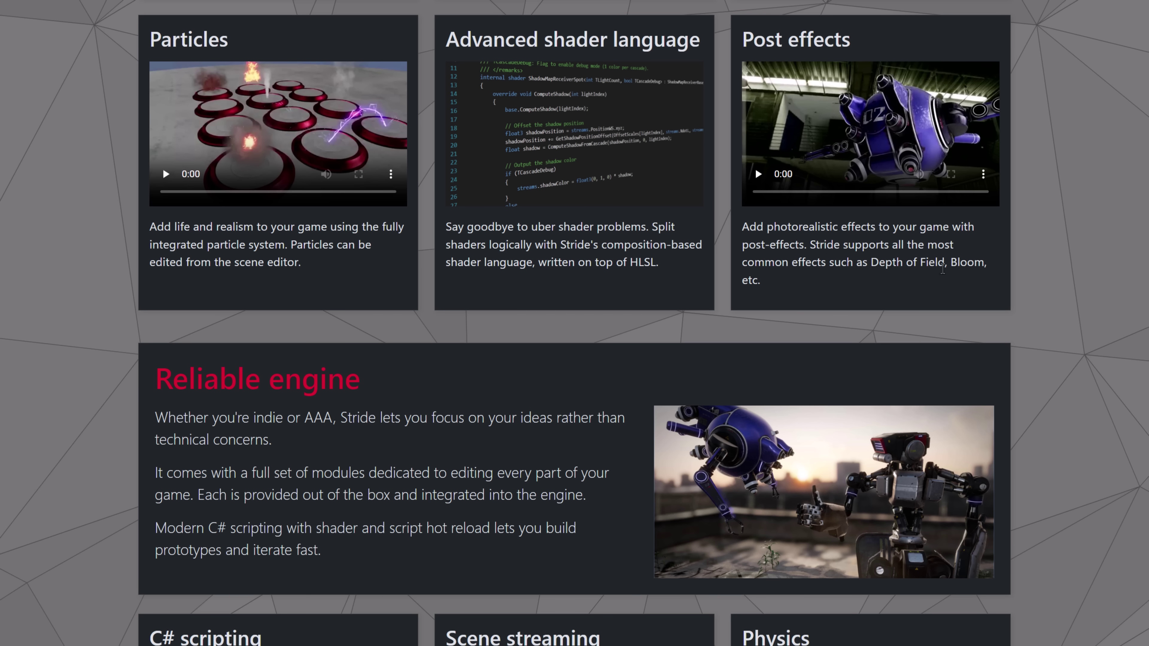
pyautogui.scroll(-6, 851, 270)
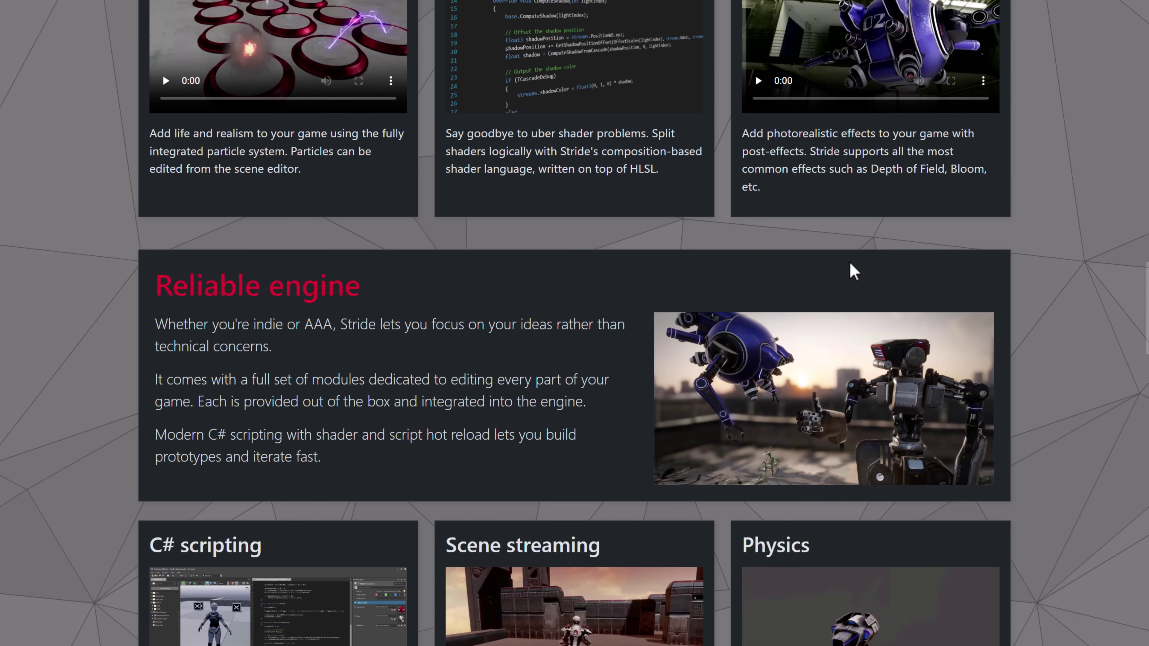
# Scroll past the VR ready section to the C# scripting section's Async Scripting card.
pyautogui.scroll(-1, 520, 182)
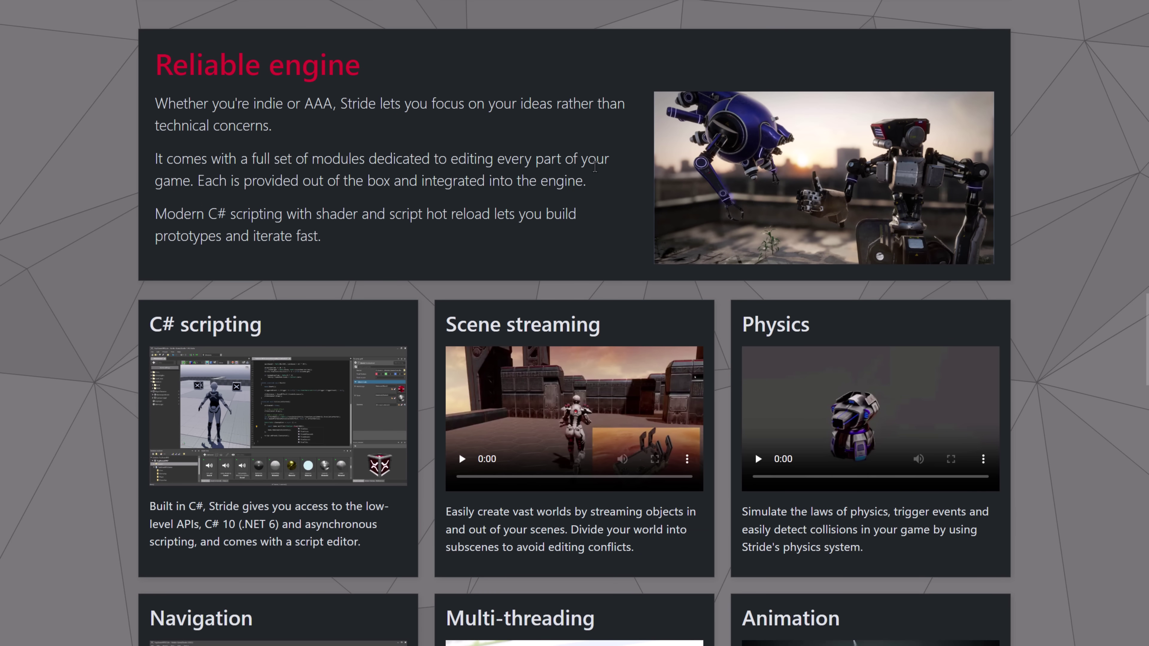
pyautogui.scroll(-4, 595, 167)
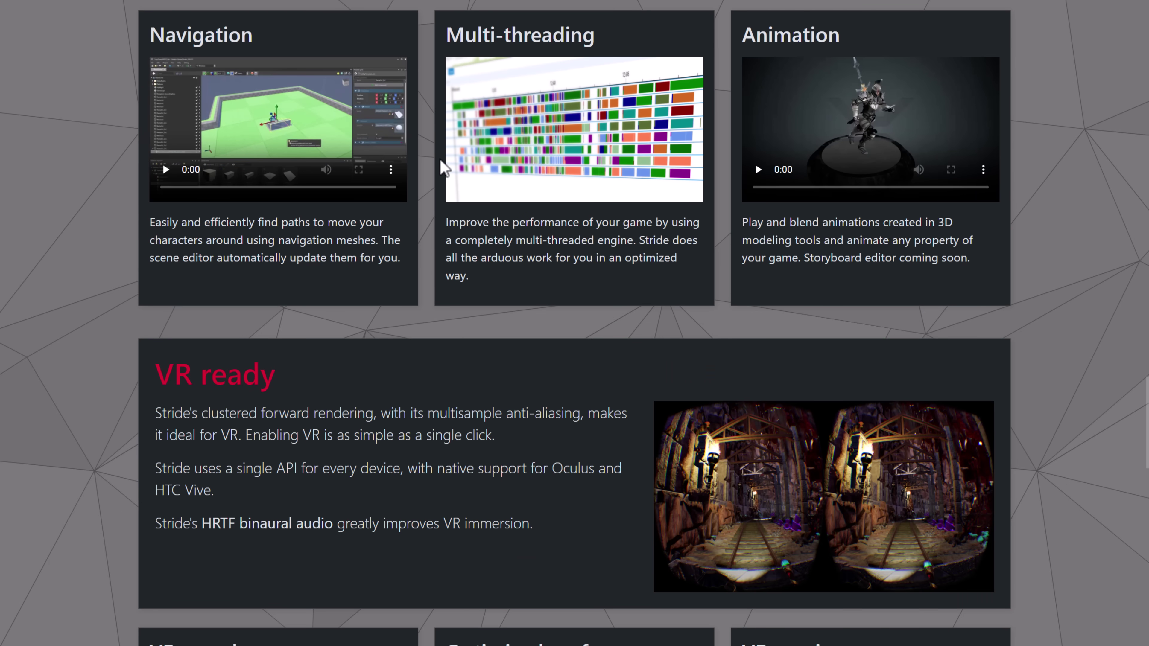
pyautogui.scroll(-5, 446, 164)
pyautogui.scroll(-1, 837, 188)
pyautogui.scroll(-7, 968, 221)
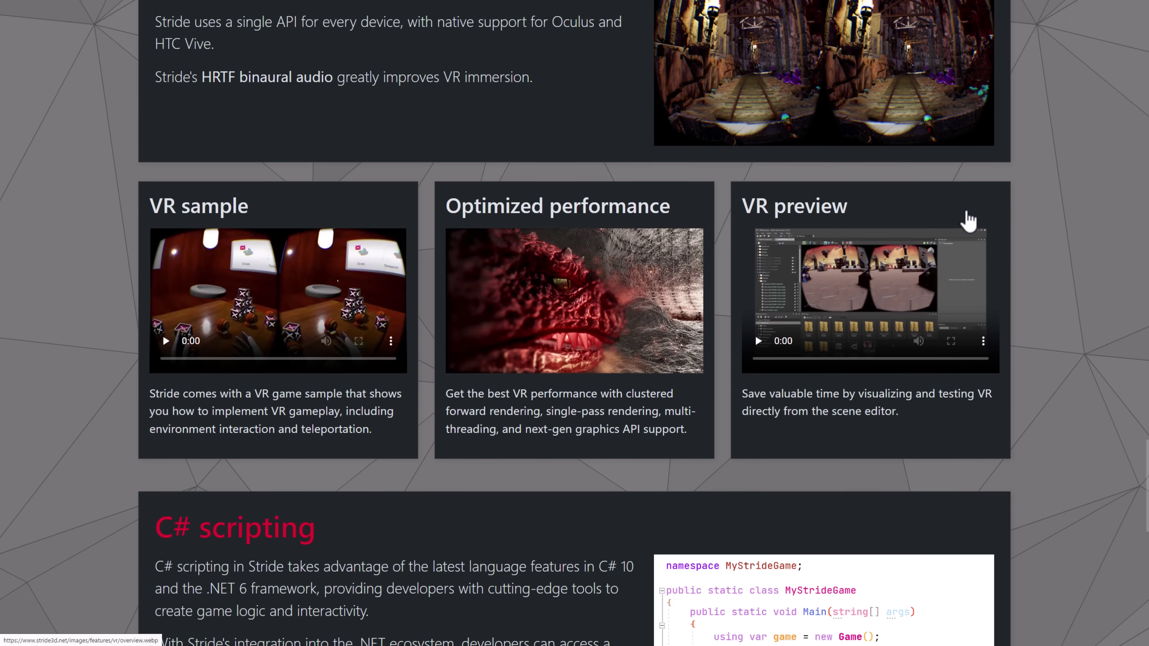
pyautogui.scroll(-6, 417, 199)
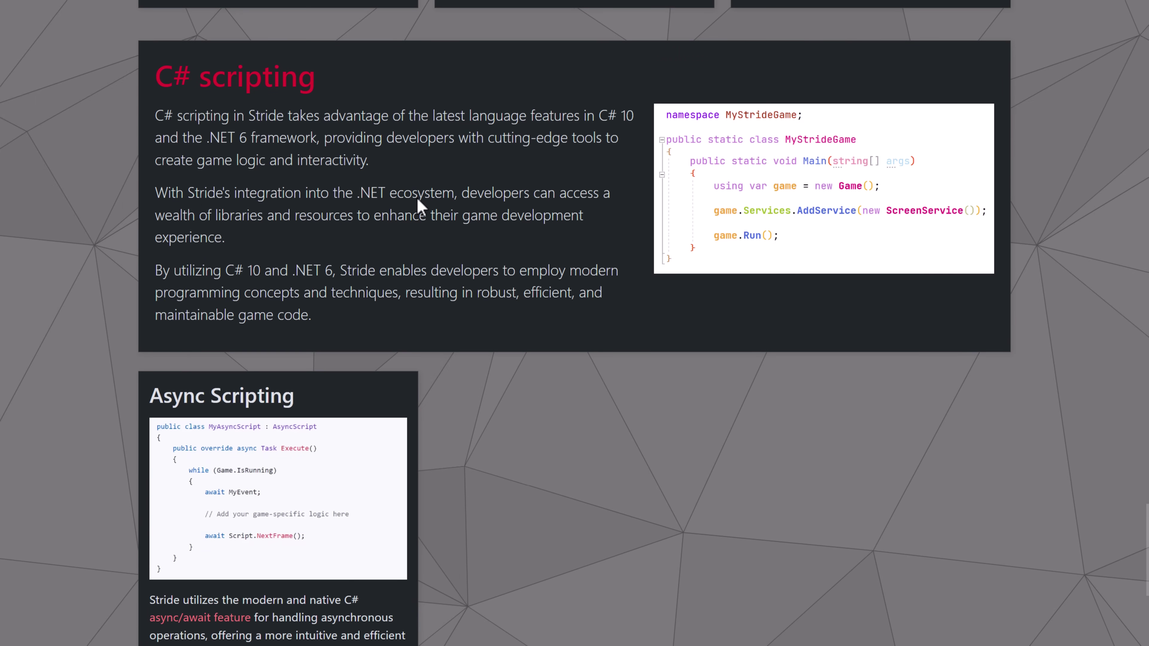
pyautogui.scroll(3, 221, 200)
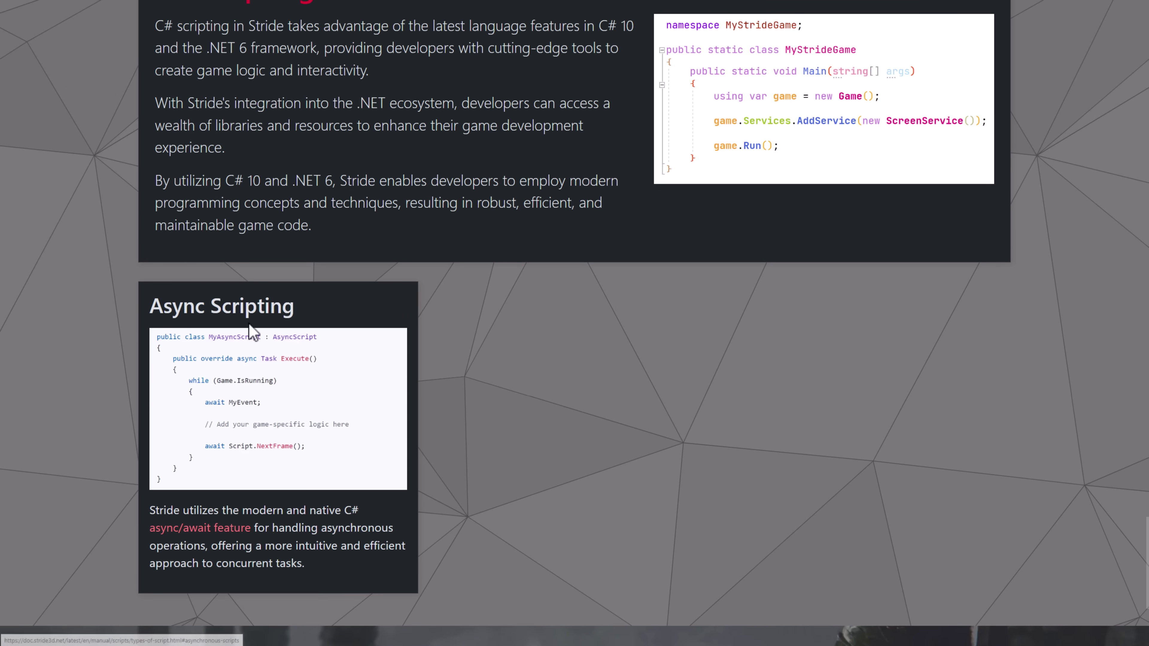
pyautogui.click(370, 399)
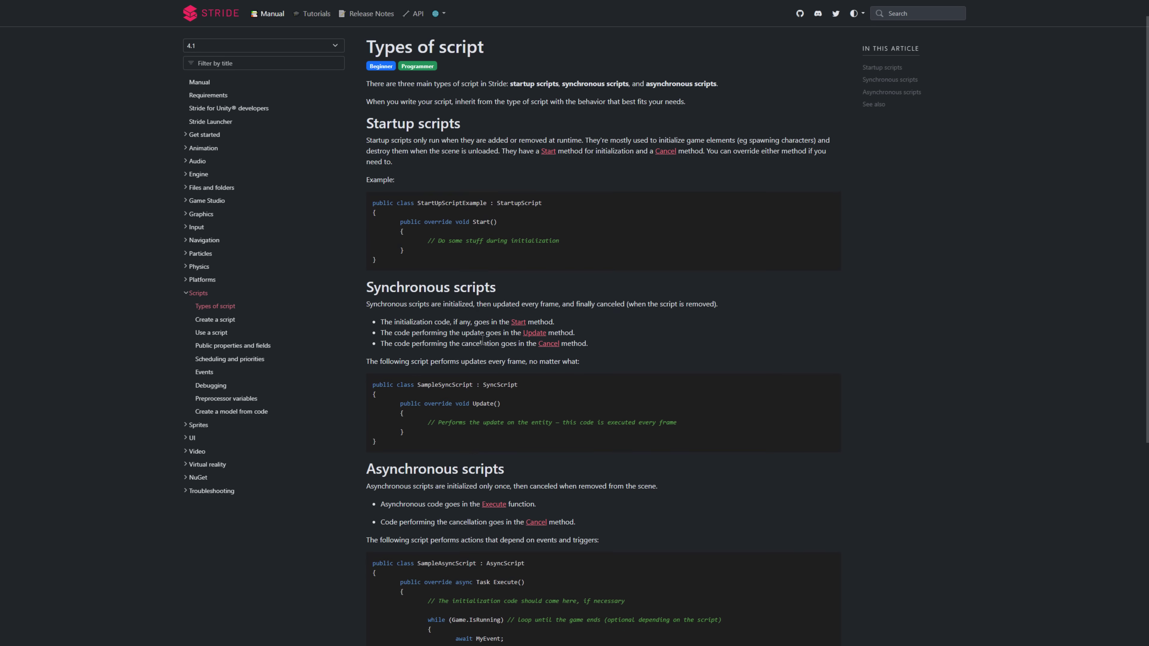
pyautogui.scroll(-4, 608, 278)
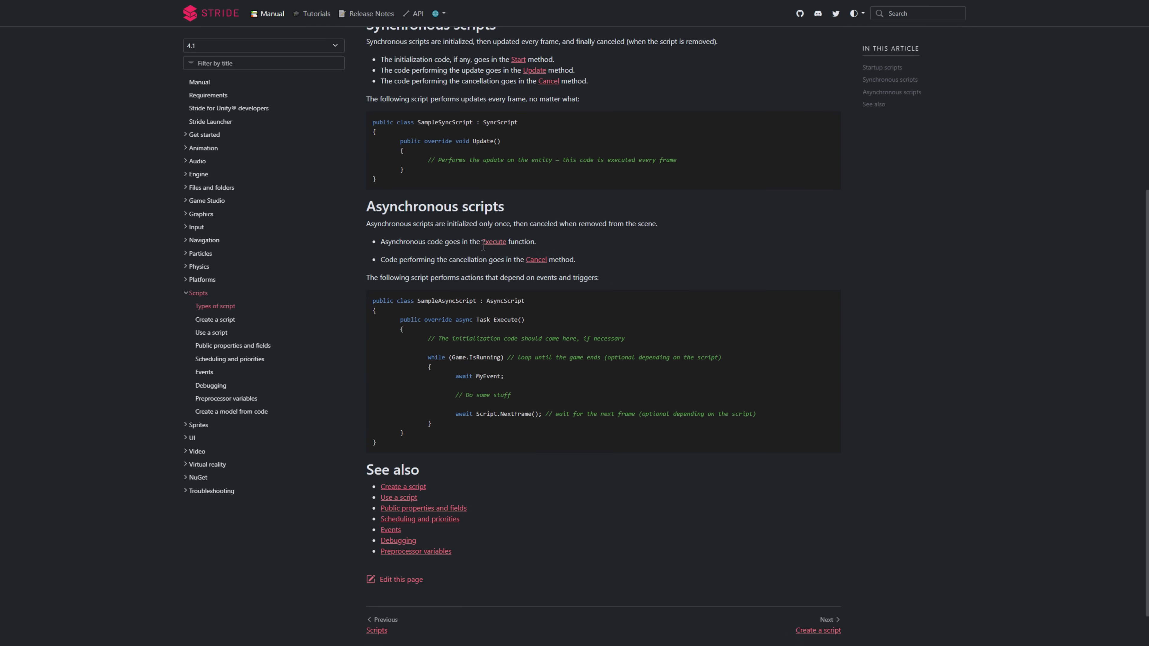
pyautogui.scroll(3, 485, 257)
pyautogui.scroll(-3, 446, 378)
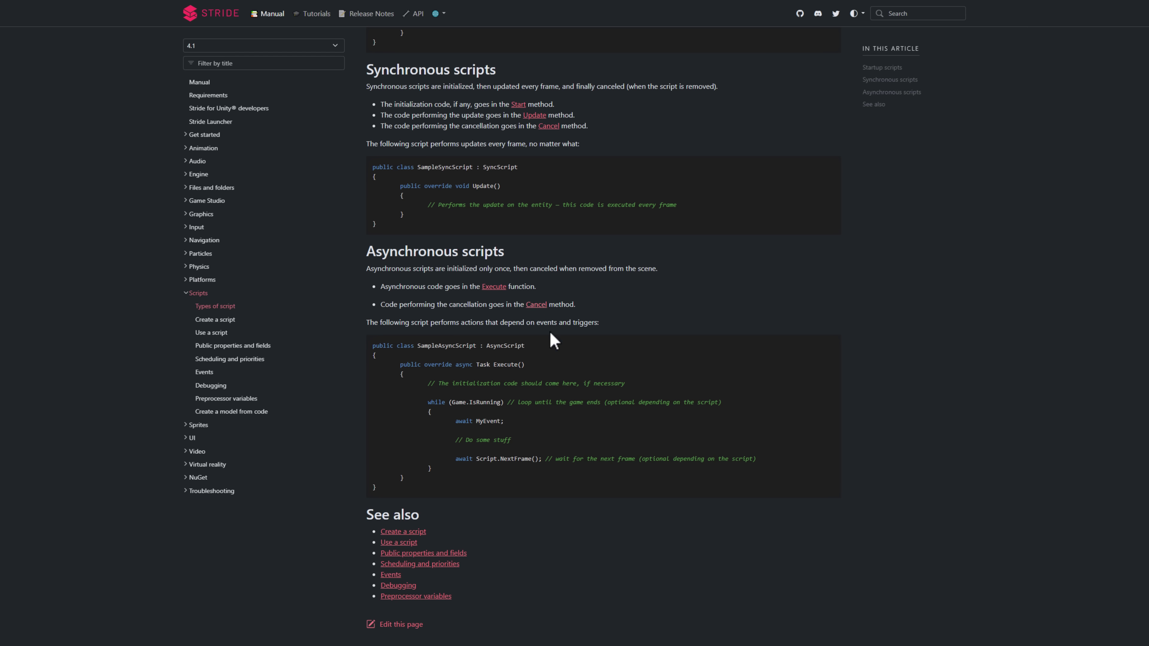
pyautogui.scroll(-2, 566, 380)
pyautogui.scroll(6, 574, 396)
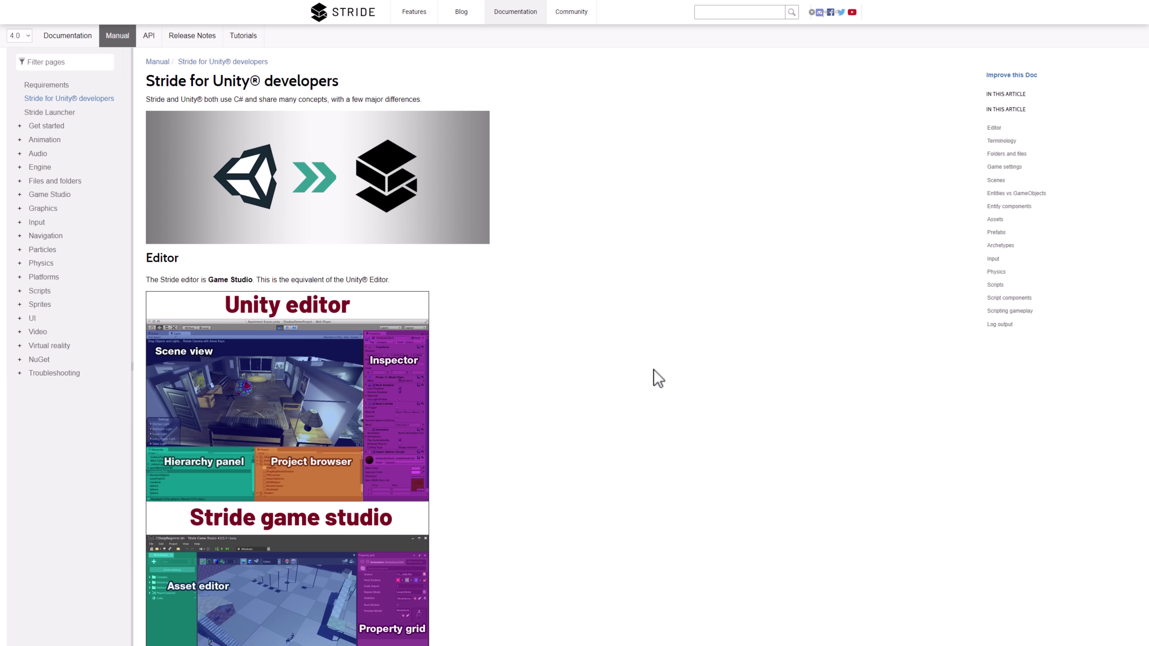
# Scroll the Unity developers guide to its Terminology table mapping GameObject to Entity.
pyautogui.keyDown('ctrl'); pyautogui.scroll(3, 660, 374); pyautogui.keyUp('ctrl')
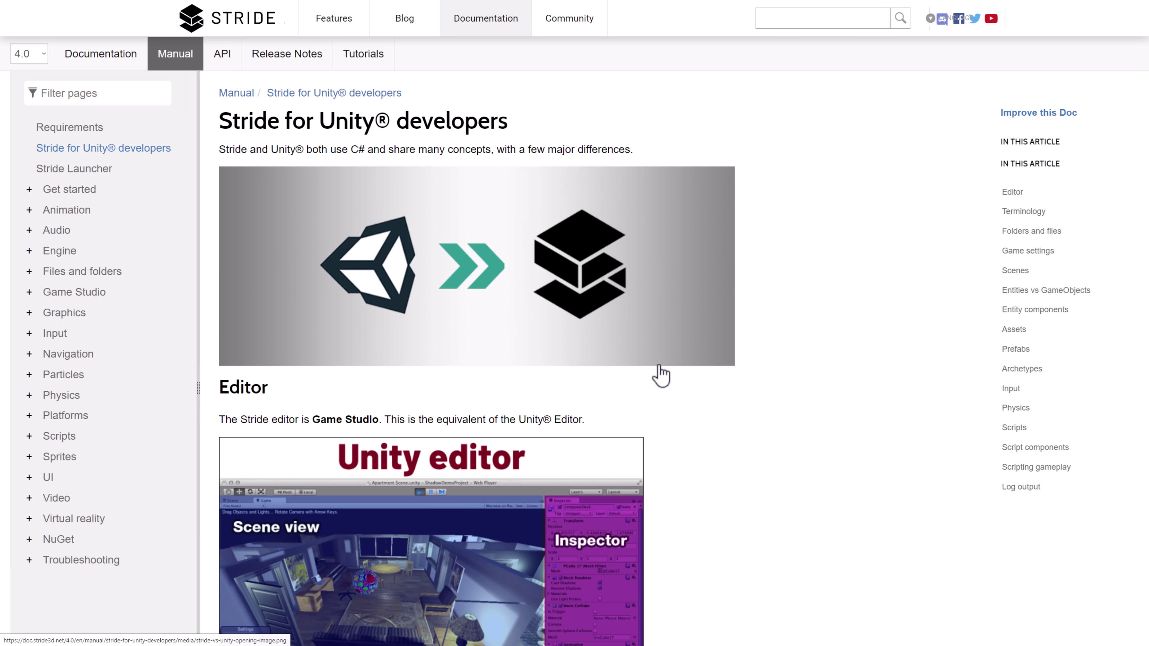
pyautogui.scroll(-4, 660, 376)
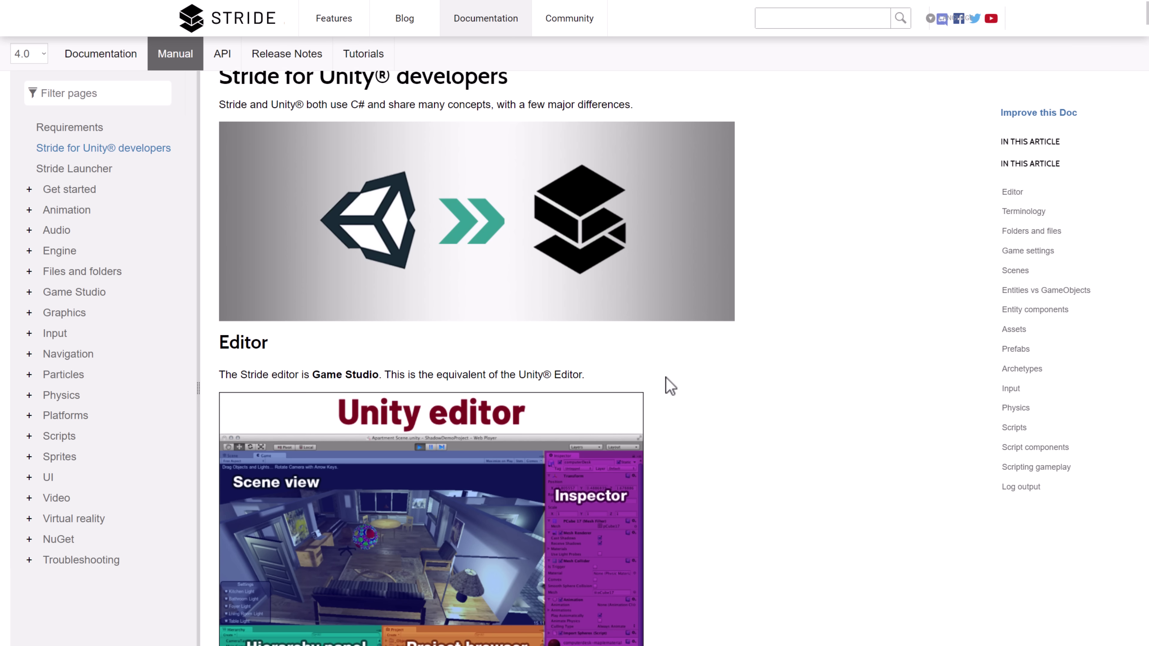
pyautogui.scroll(-2, 668, 386)
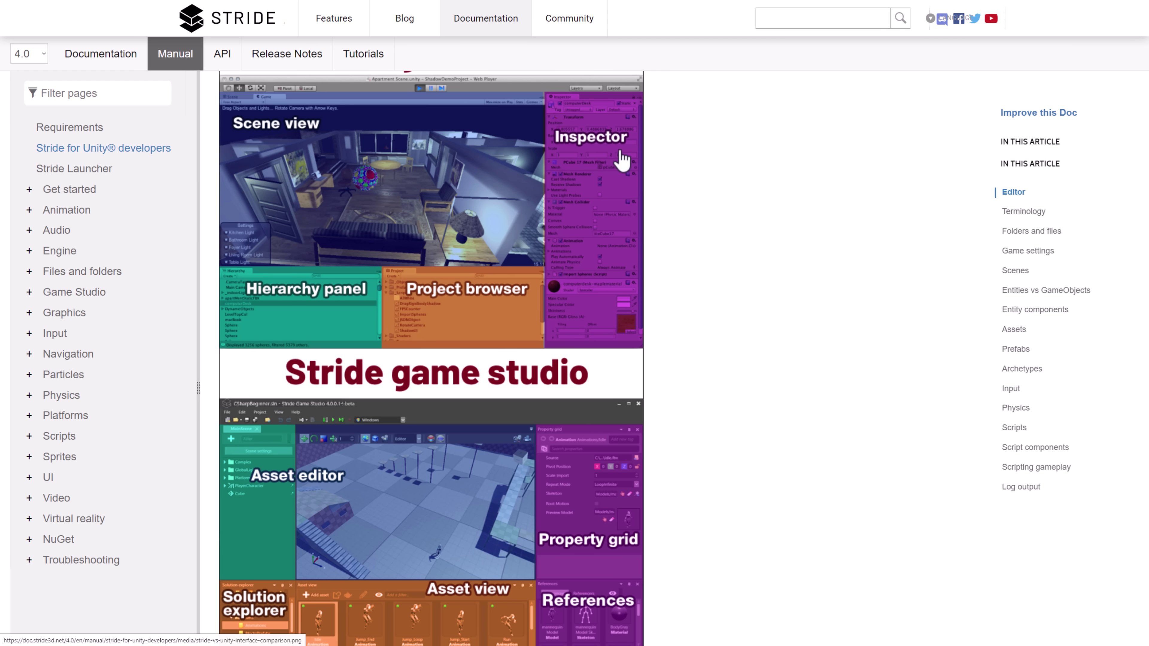
pyautogui.scroll(-1, 570, 632)
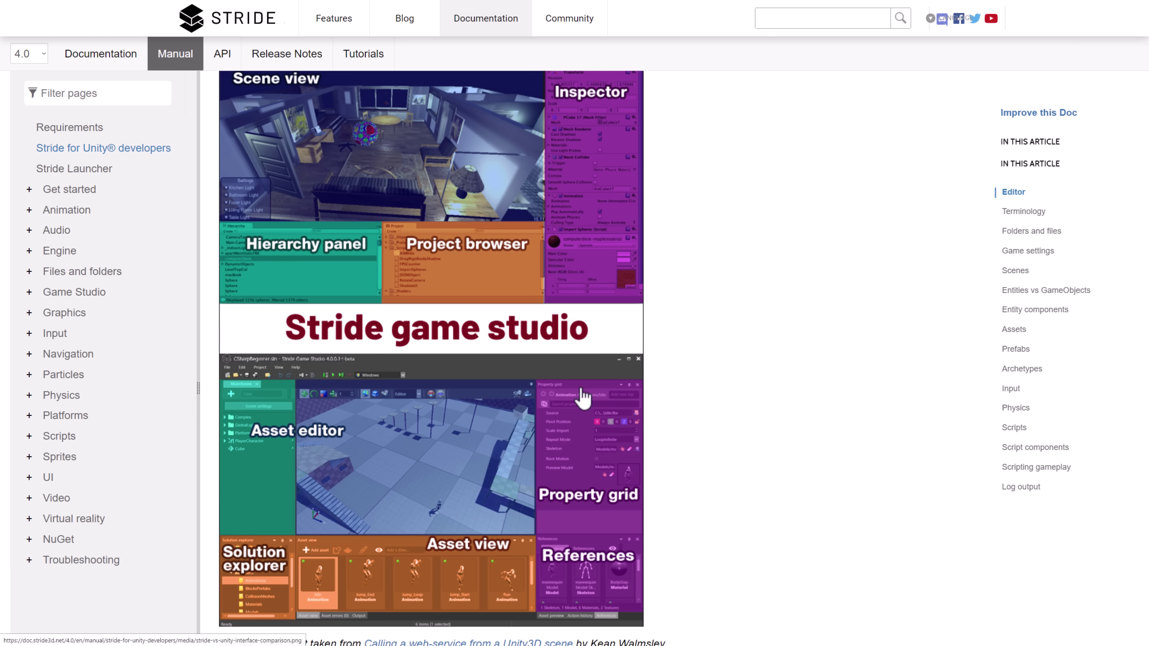
pyautogui.scroll(-1, 476, 488)
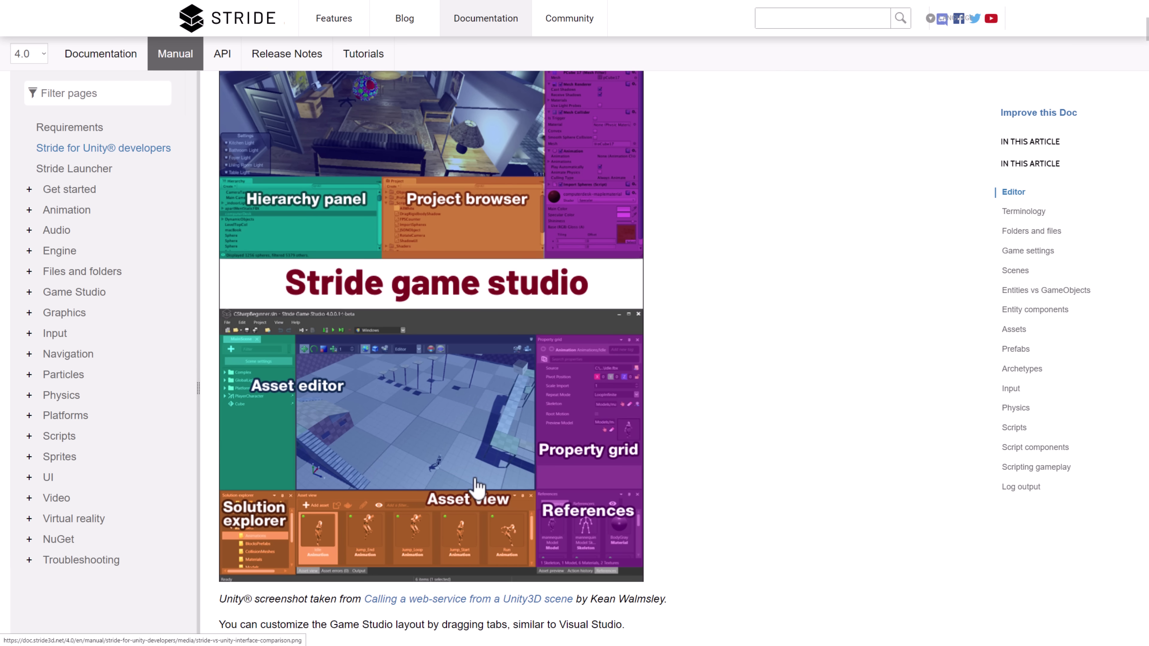
pyautogui.scroll(-1, 267, 523)
pyautogui.scroll(-1, 265, 452)
pyautogui.scroll(-1, 279, 421)
pyautogui.scroll(-1, 277, 420)
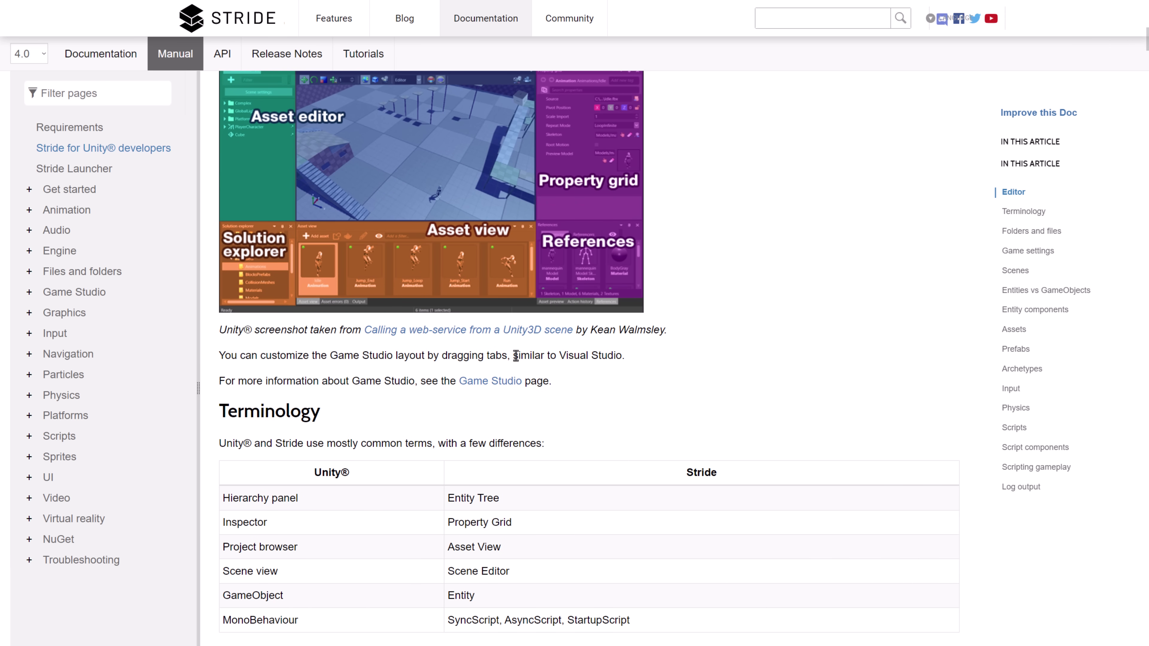
# In Game Studio, show the GraphicsCompositor graph and float the Property grid panel.
pyautogui.hotkey('alt', 'Tab')
pyautogui.press('Tab')
pyautogui.press('Tab')
pyautogui.press('Tab')
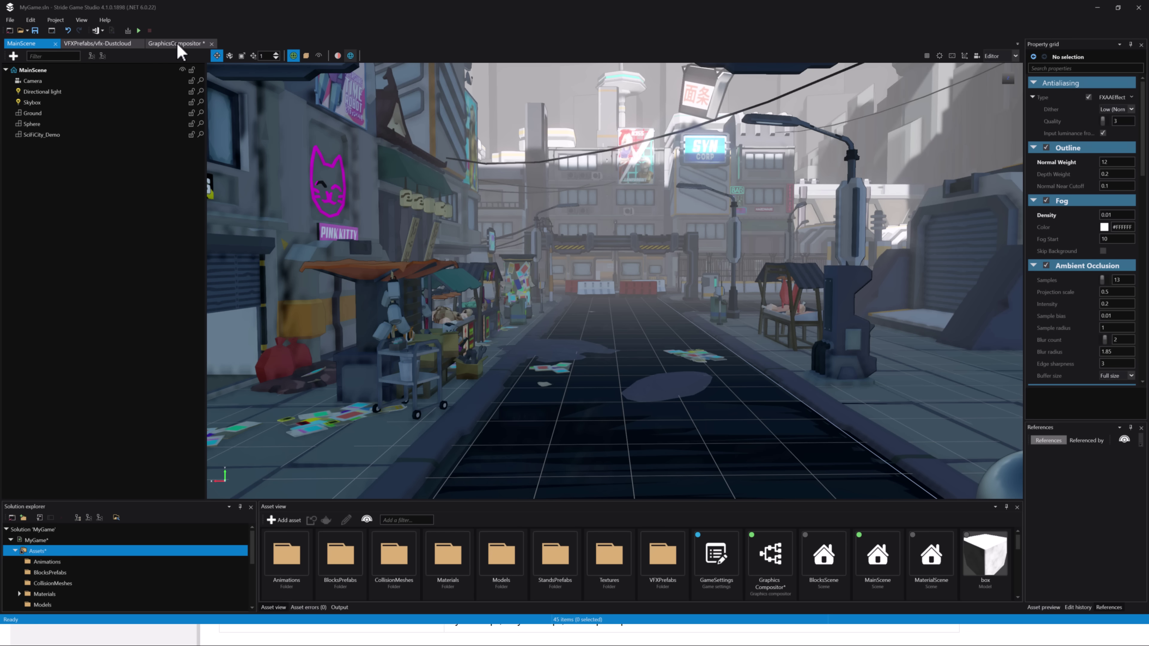
pyautogui.click(176, 44)
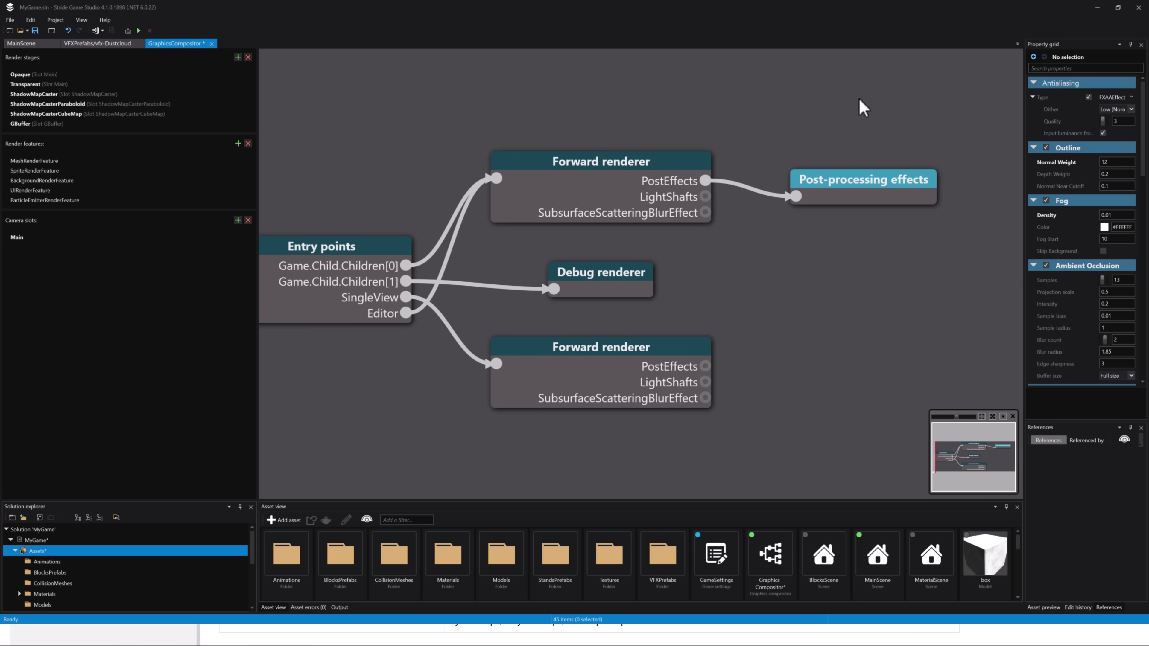
pyautogui.moveTo(1061, 47); pyautogui.dragTo(254, 57)
# Back in the browser, scroll the Unity guide down to the Assets section's Game Studio screenshot.
pyautogui.hotkey('alt', 'Tab')
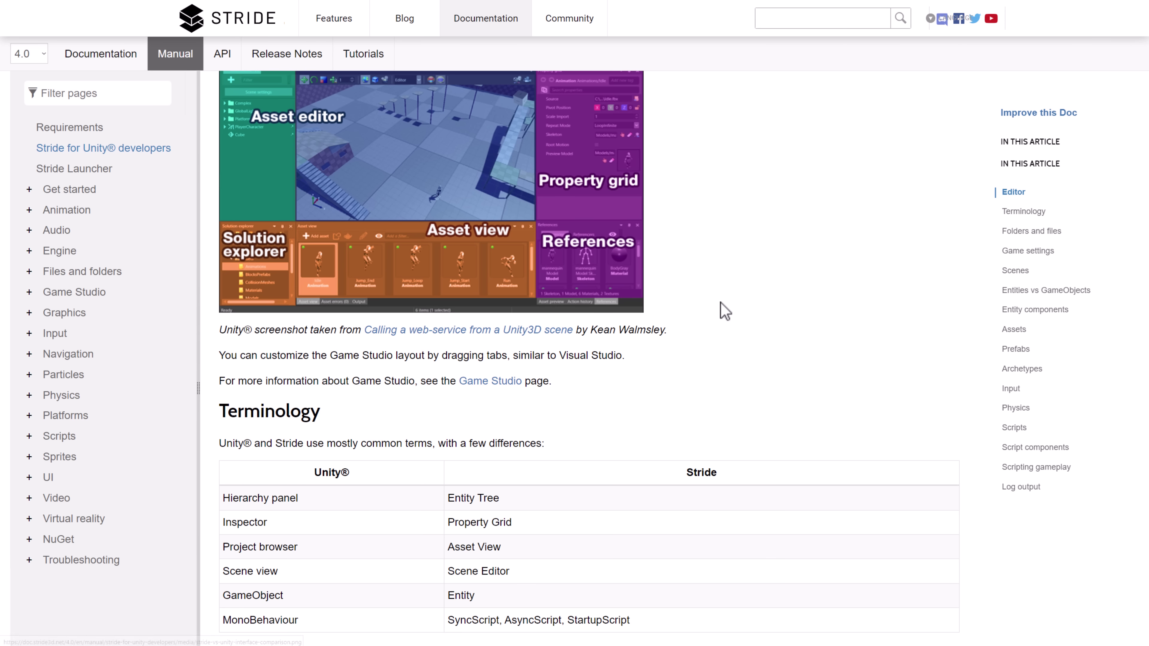
pyautogui.scroll(-5, 726, 313)
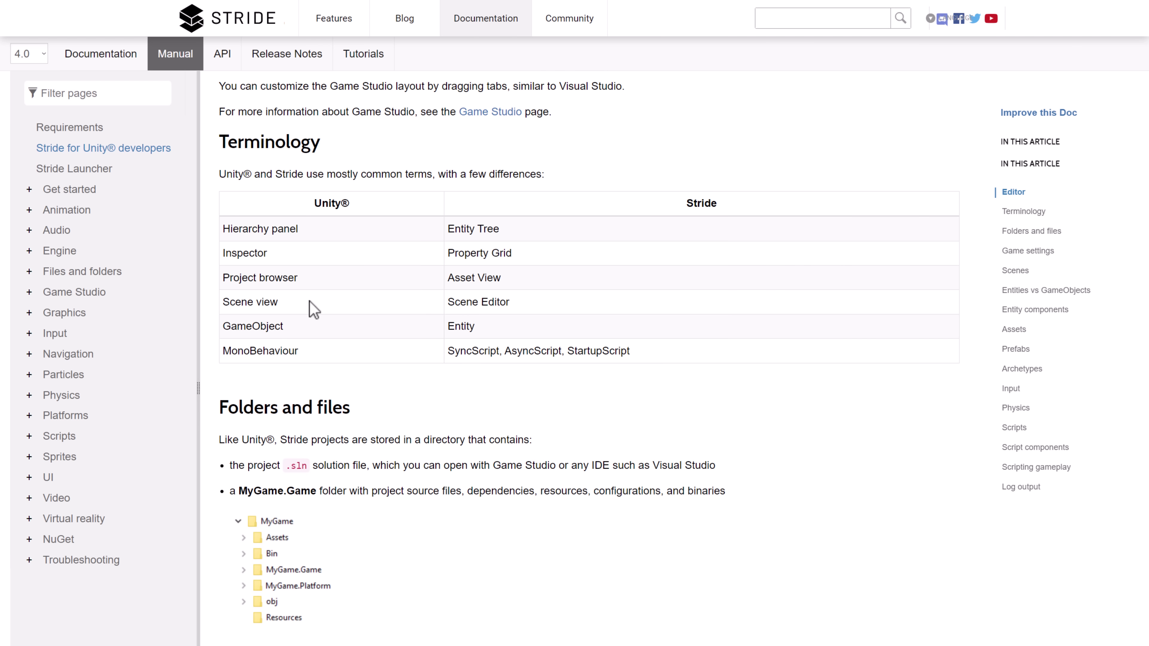
pyautogui.scroll(-1, 392, 315)
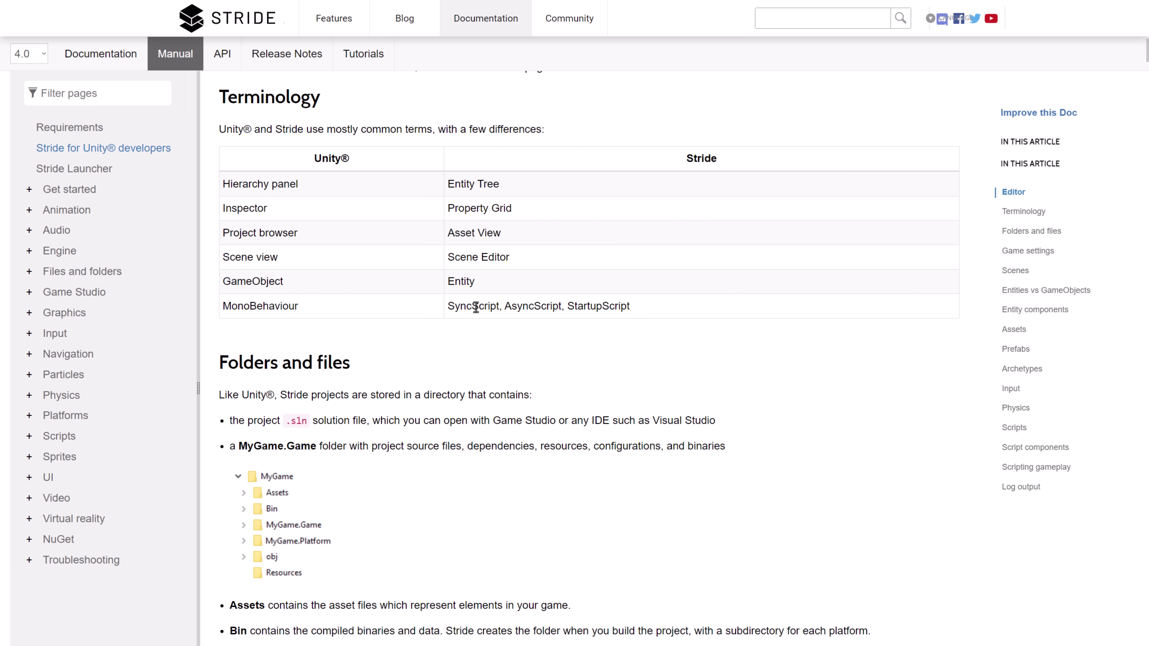
pyautogui.scroll(-5, 674, 323)
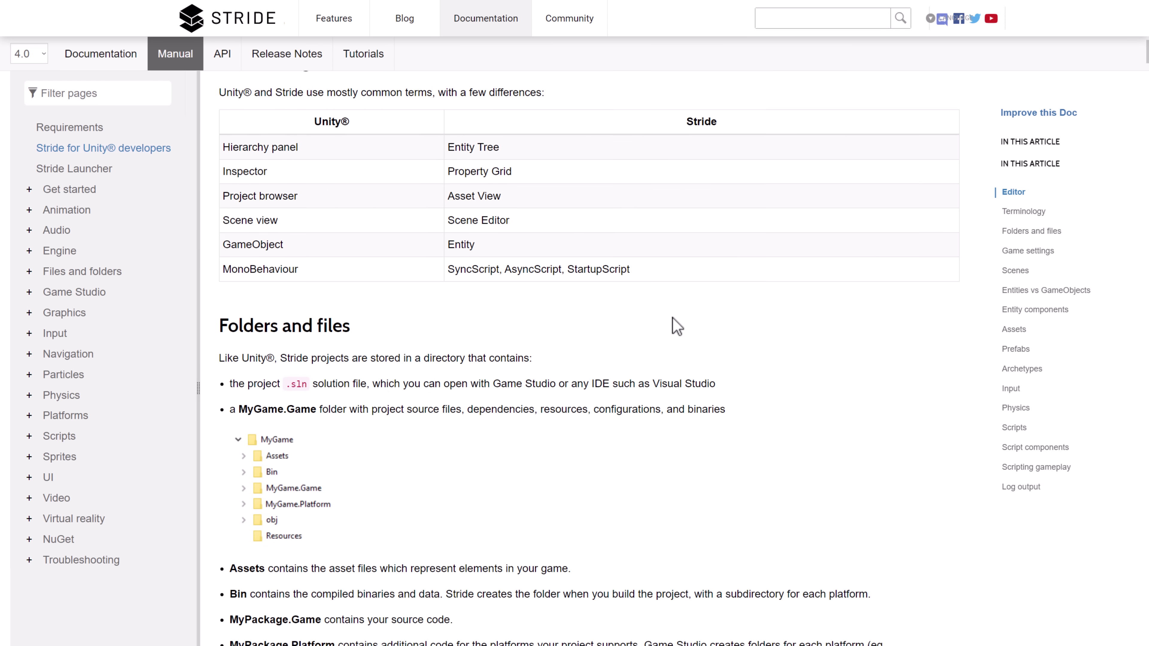
pyautogui.scroll(-20, 672, 319)
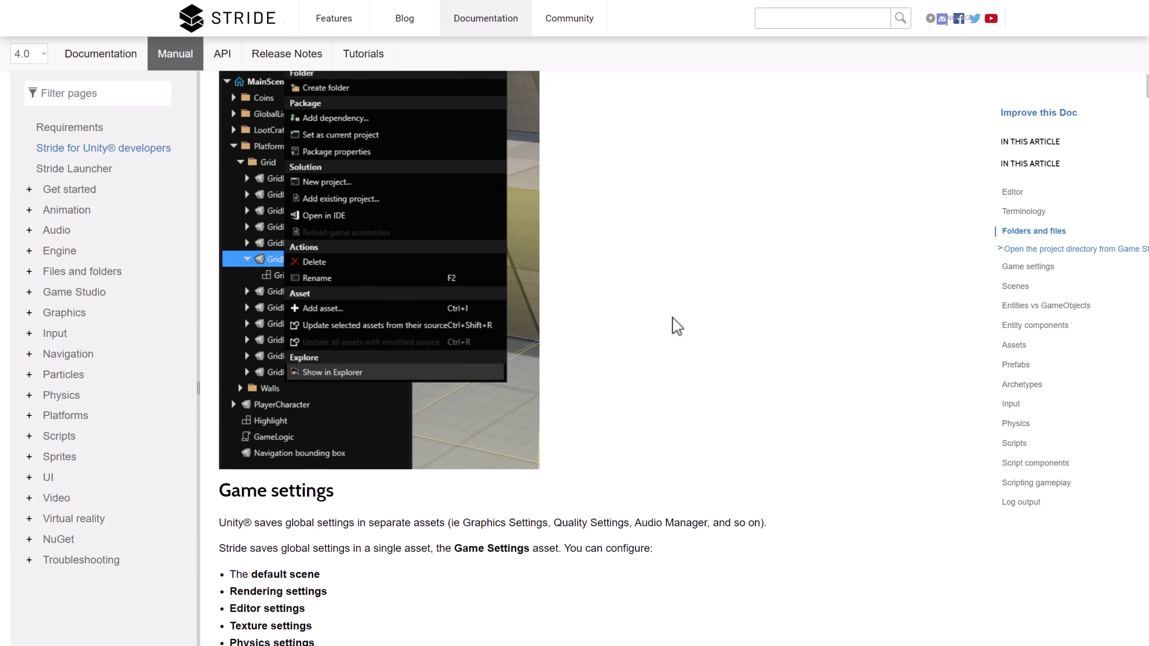
pyautogui.scroll(-20, 675, 324)
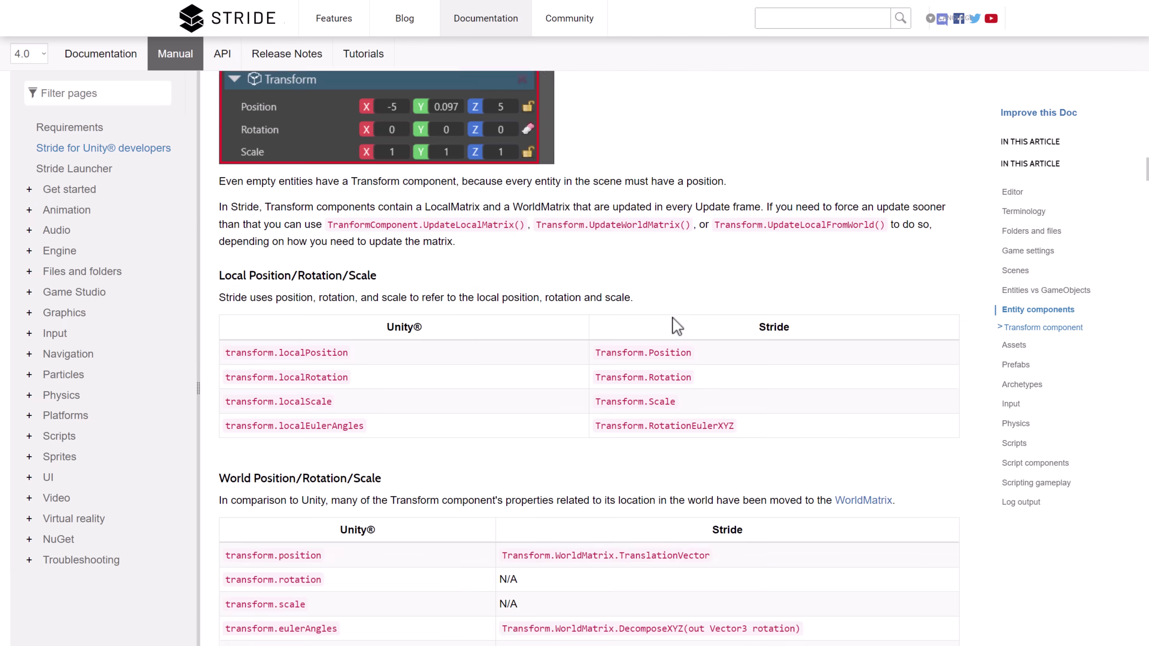
pyautogui.scroll(6, 674, 317)
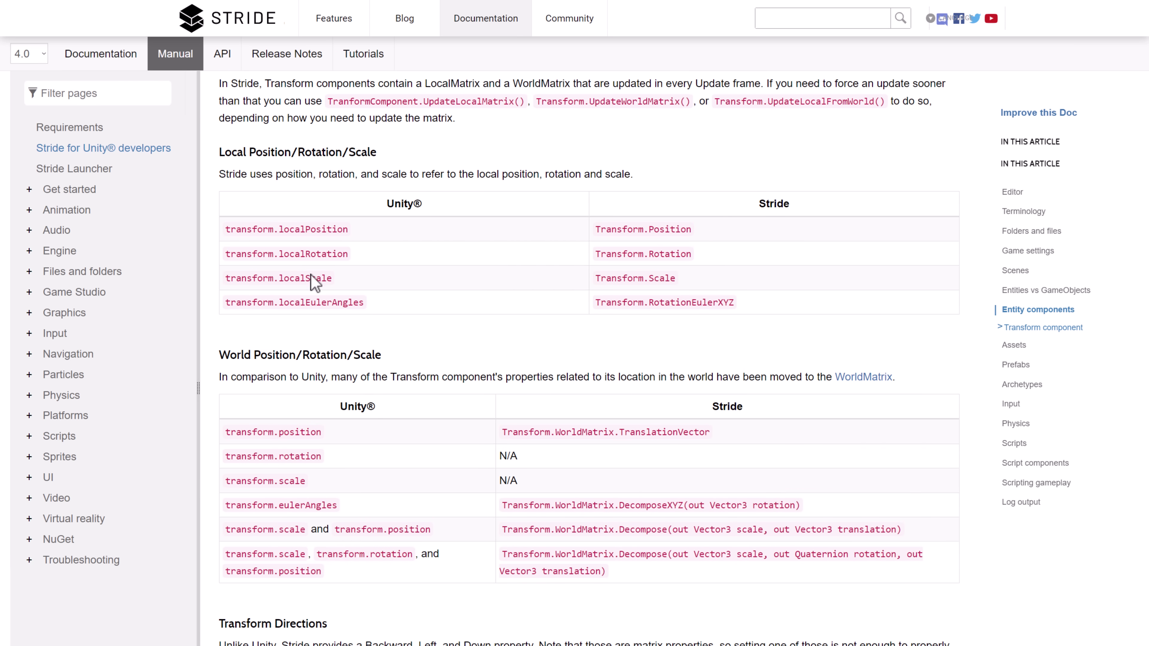
pyautogui.scroll(-8, 608, 327)
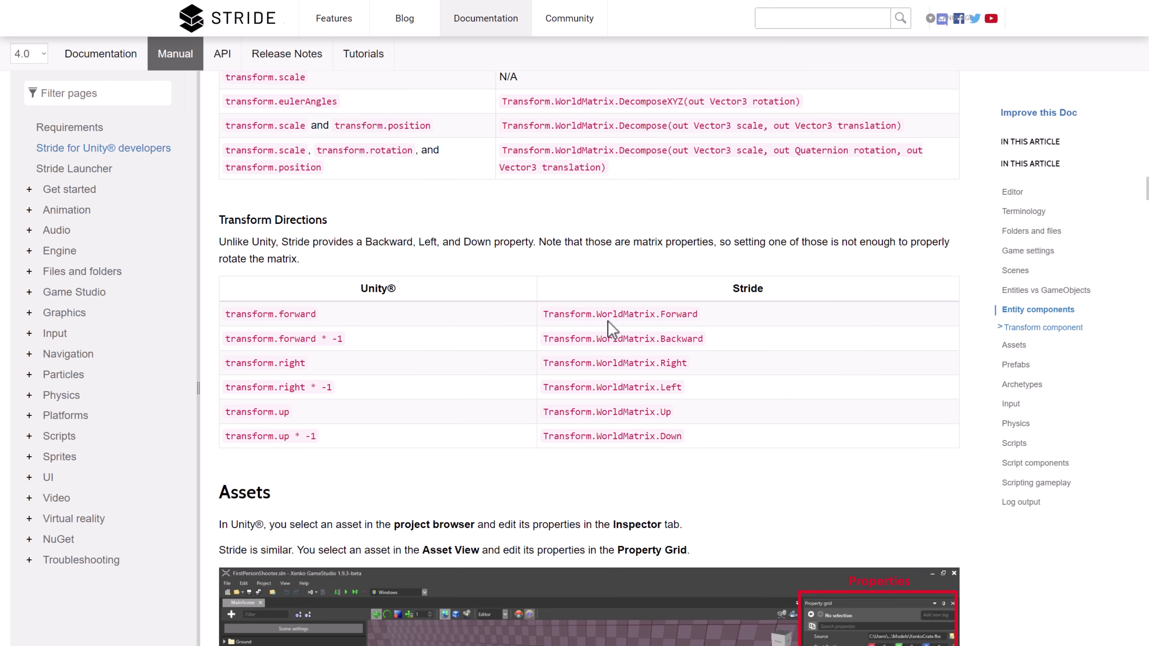
pyautogui.scroll(-10, 607, 320)
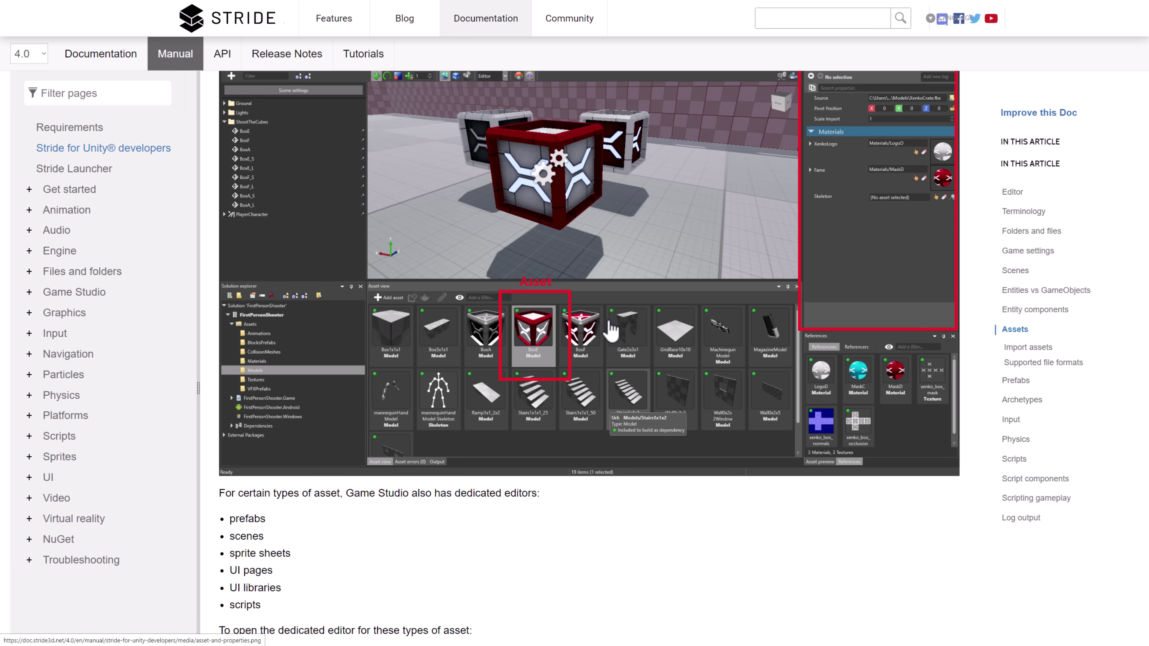
# Switch to the 'Unity's Licensing Changes' blog post on the Stride website and scroll through it.
pyautogui.hotkey('ctrl', 'Tab')
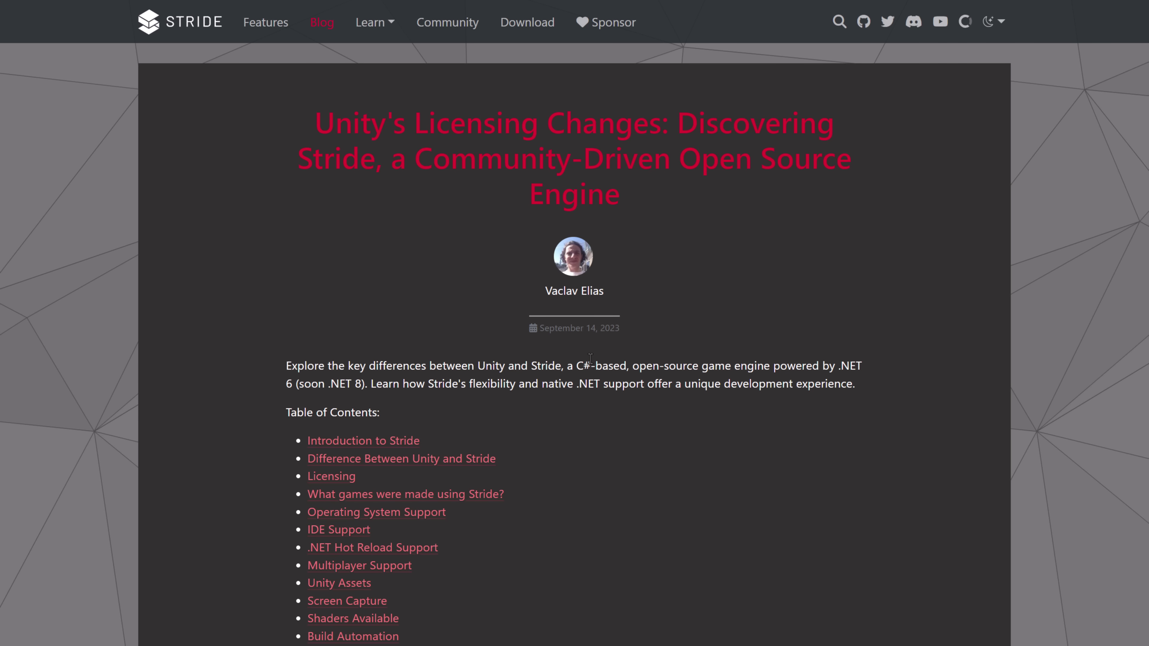
pyautogui.scroll(-15, 590, 358)
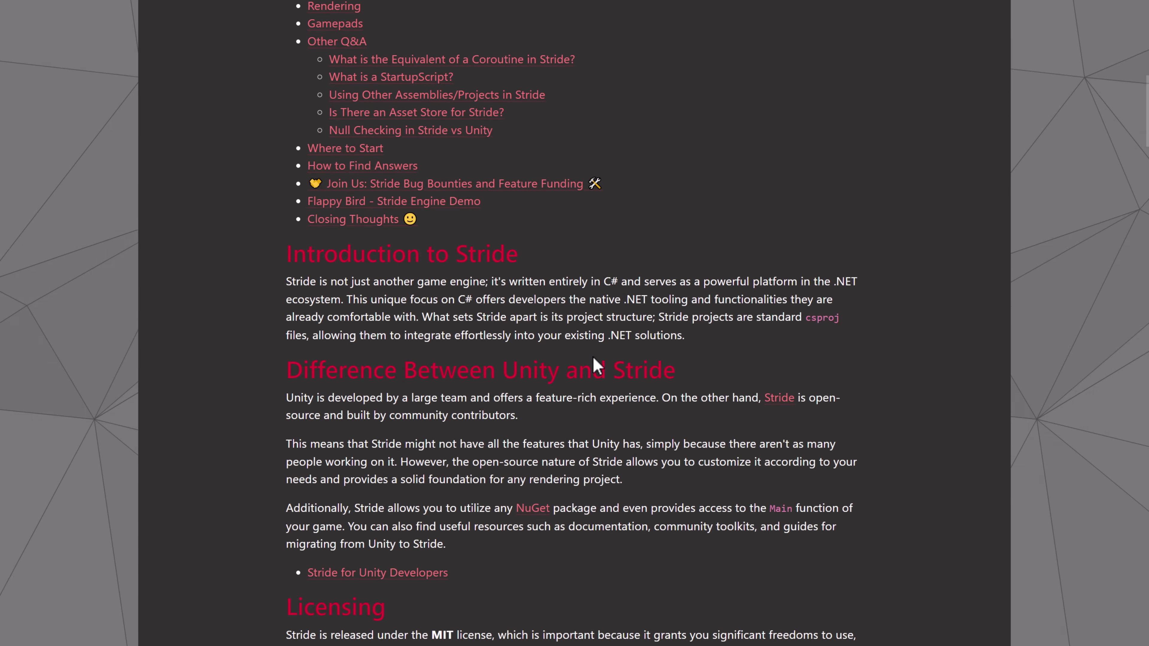
pyautogui.scroll(-12, 592, 362)
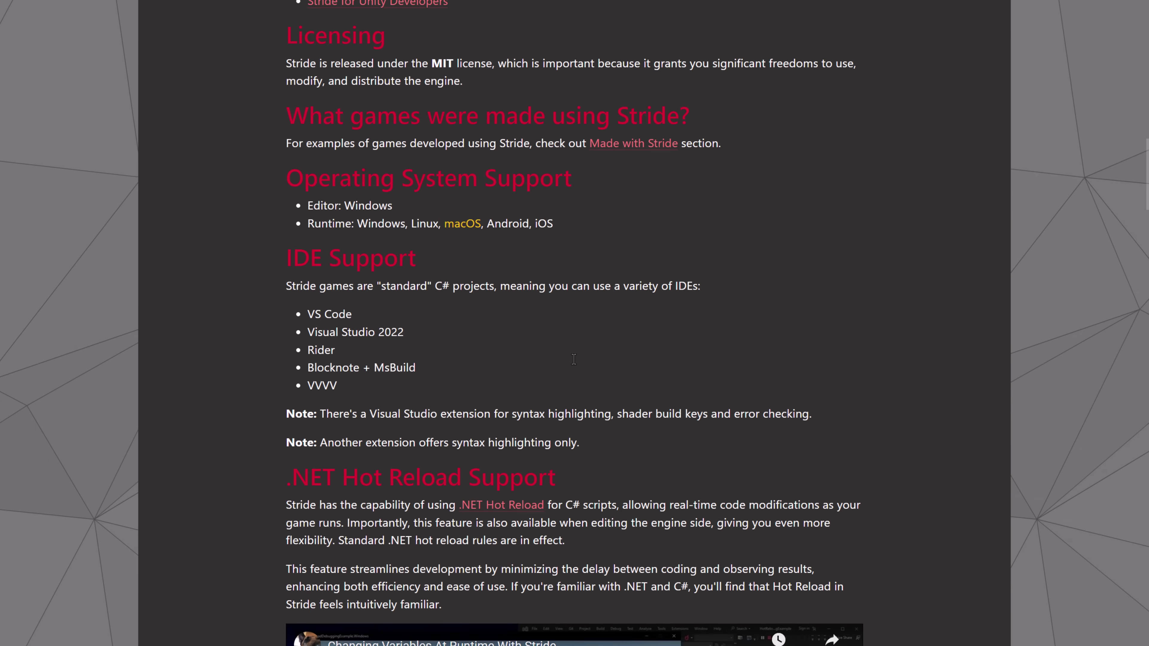
pyautogui.scroll(-15, 574, 358)
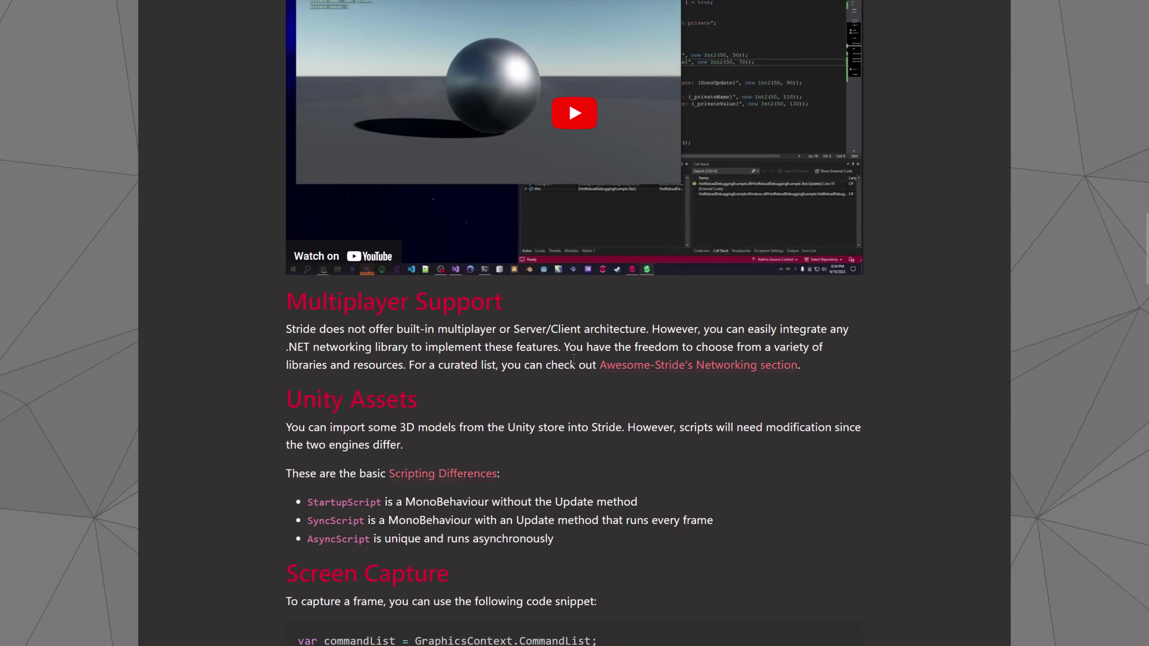
pyautogui.scroll(5, 574, 359)
pyautogui.scroll(-2, 627, 190)
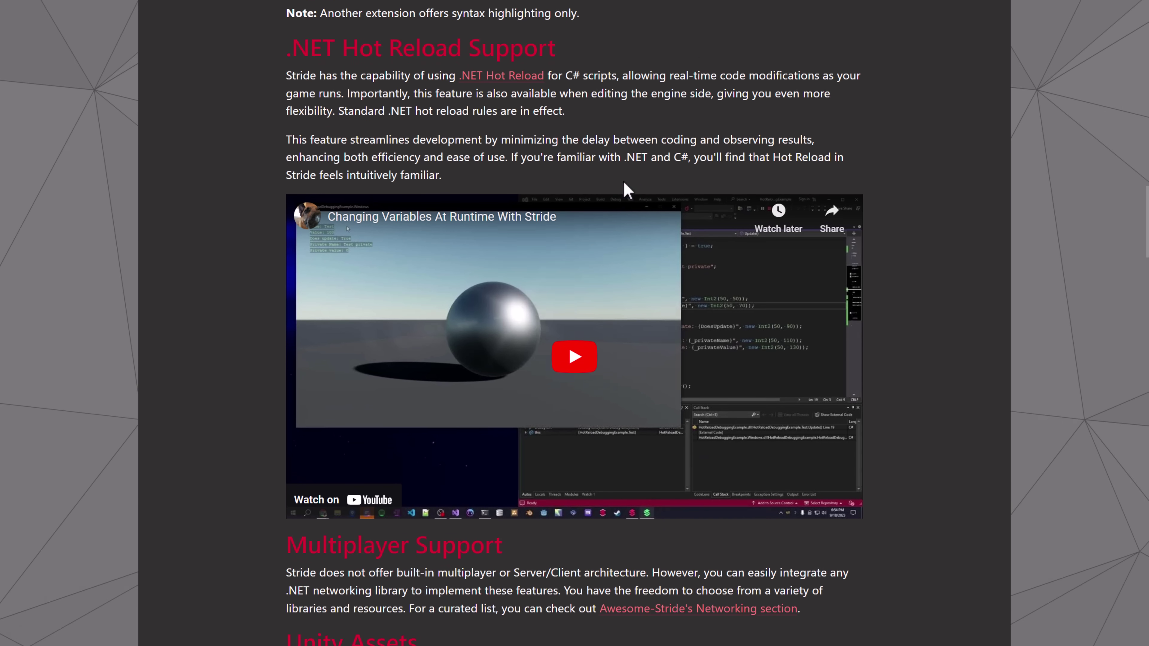
pyautogui.scroll(-13, 627, 190)
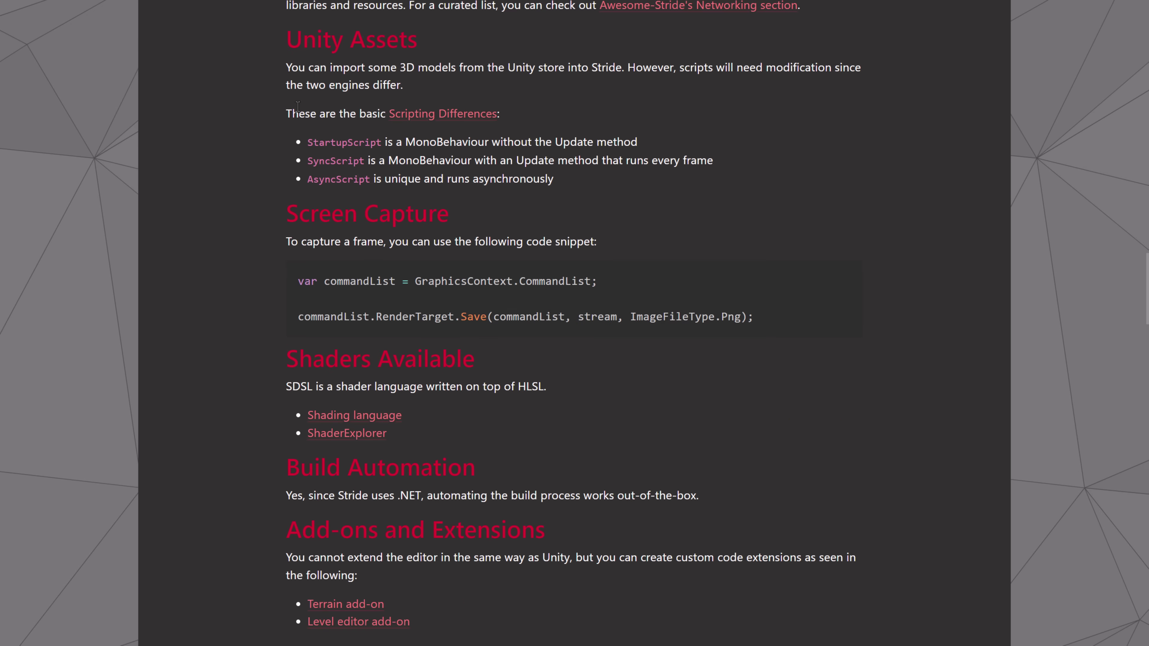
pyautogui.scroll(-15, 321, 113)
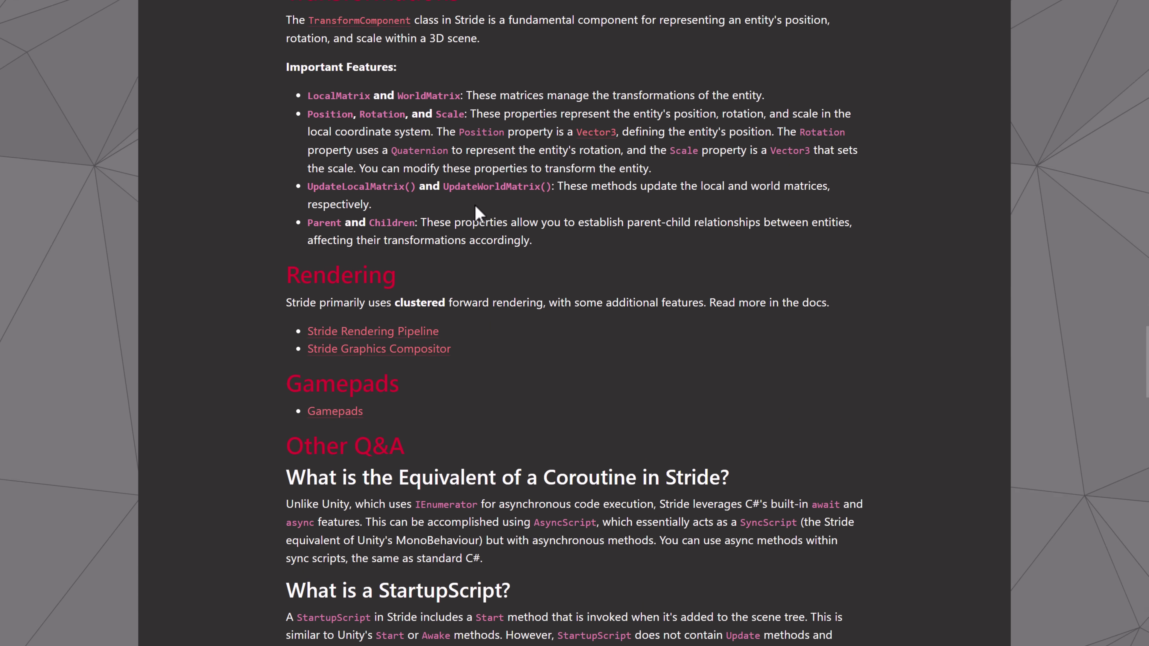
pyautogui.scroll(-15, 475, 208)
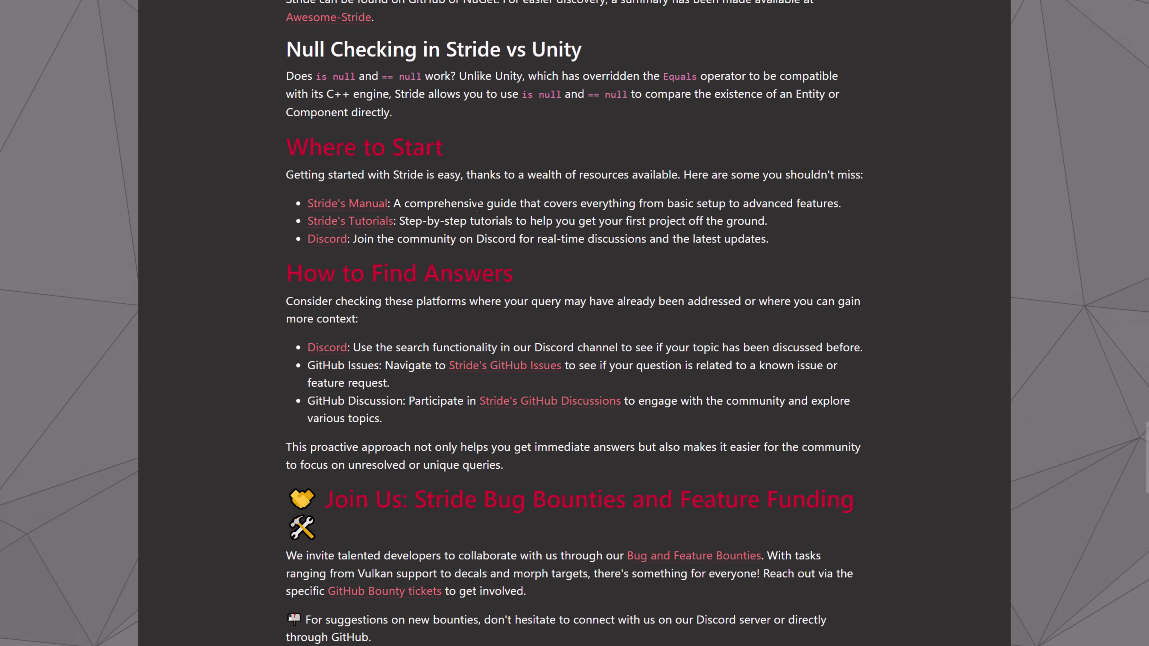
pyautogui.scroll(-15, 476, 208)
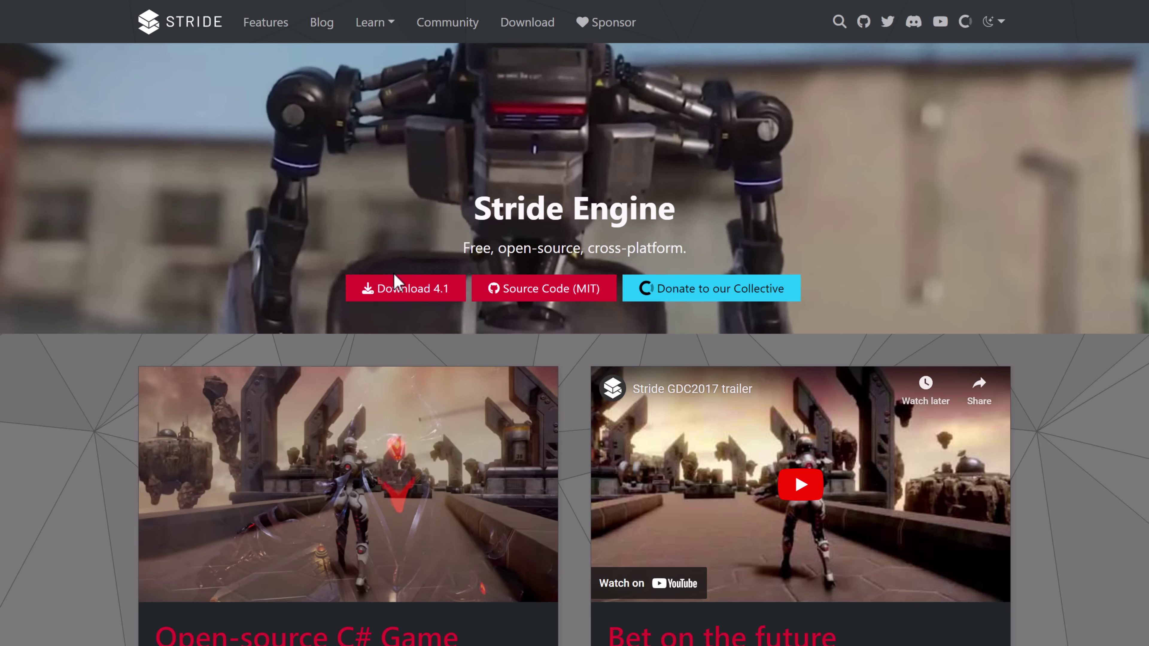
# Open the stride3d/stride source code repository on GitHub from Source Code (MIT) and browse it.
pyautogui.click(558, 286)
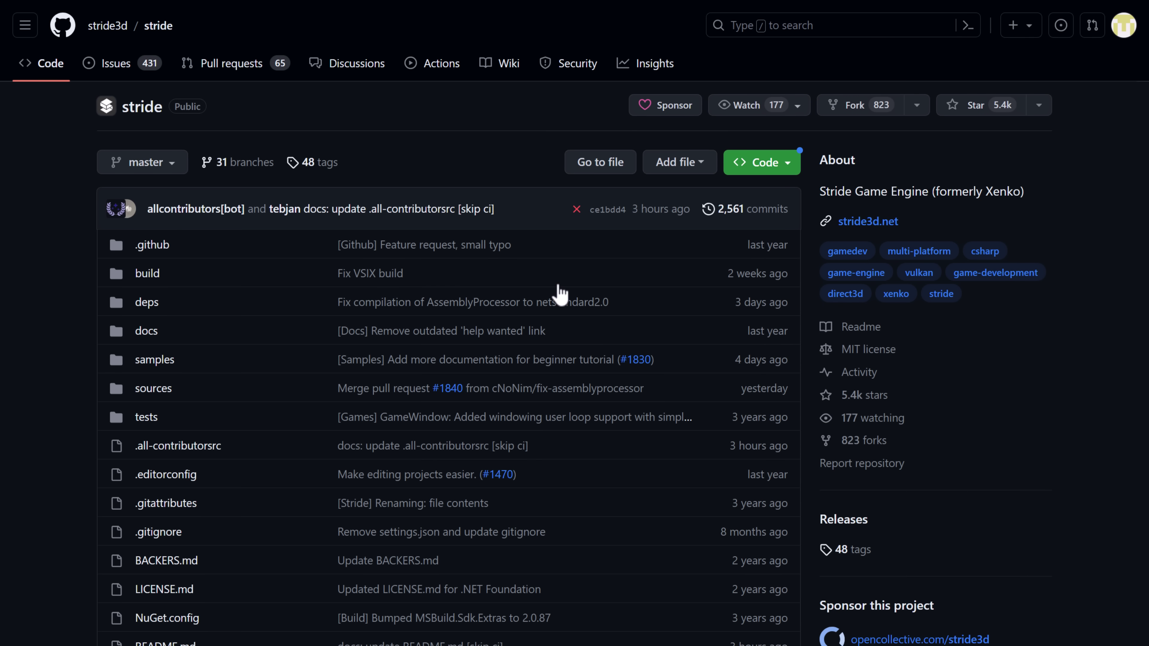
pyautogui.scroll(-3, 648, 449)
pyautogui.scroll(-10, 648, 450)
pyautogui.scroll(15, 648, 449)
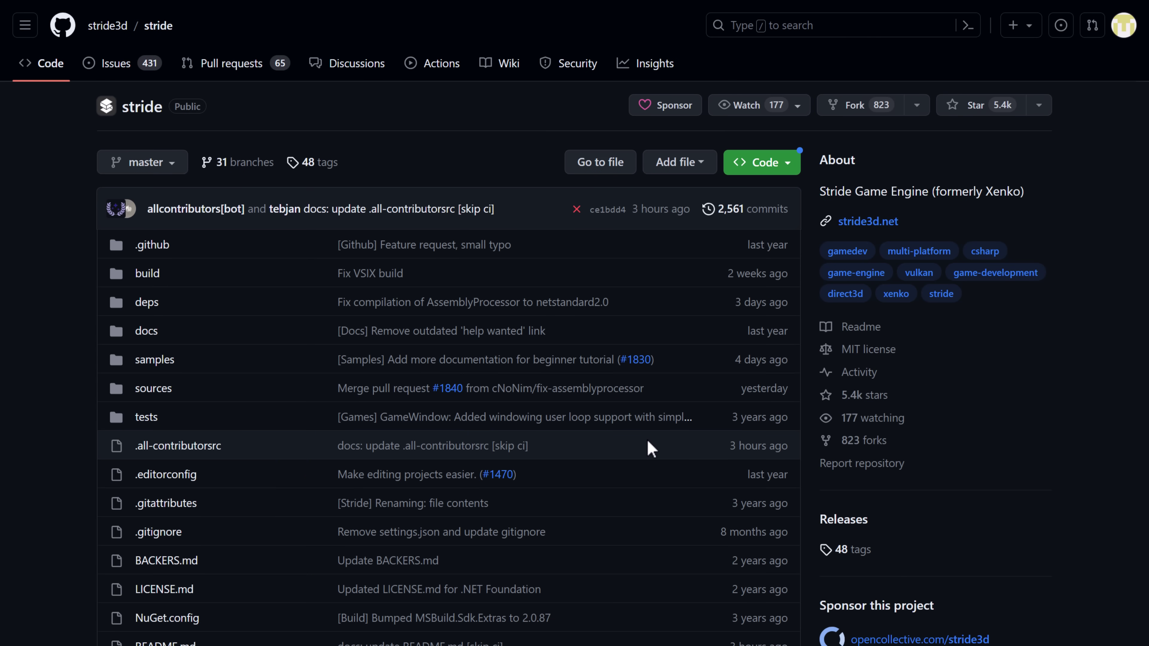
# Check the repository's Releases, then view its 48 tags, topped by releases/4.1.0.1898.
pyautogui.click(865, 520)
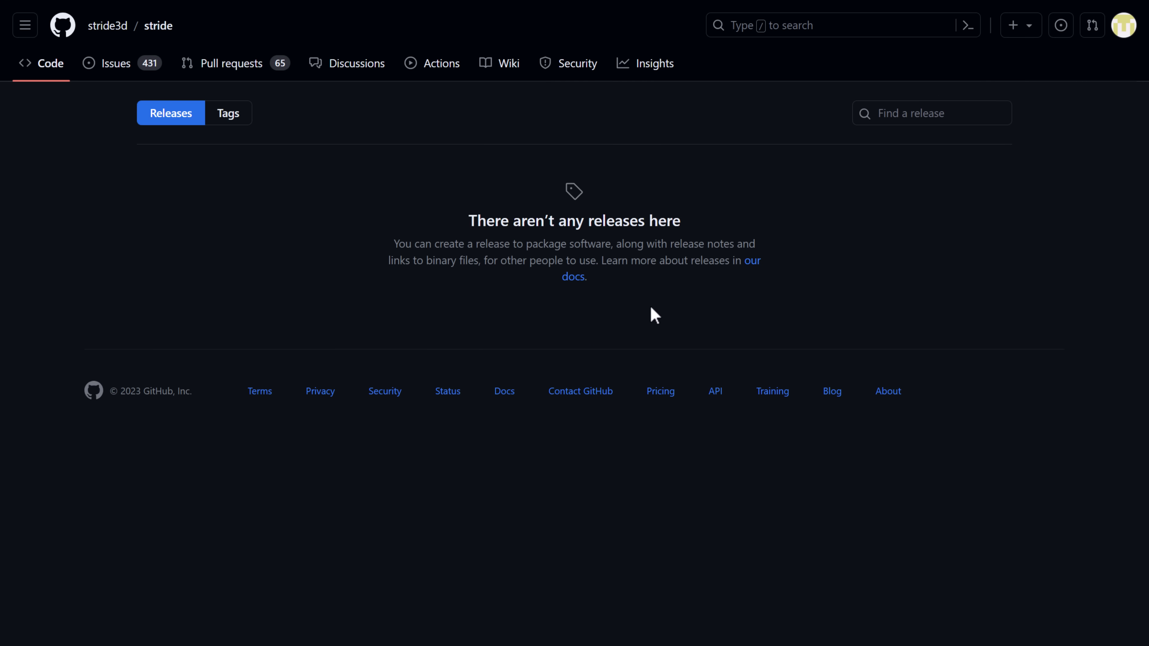
pyautogui.hotkey('alt', 'Left')
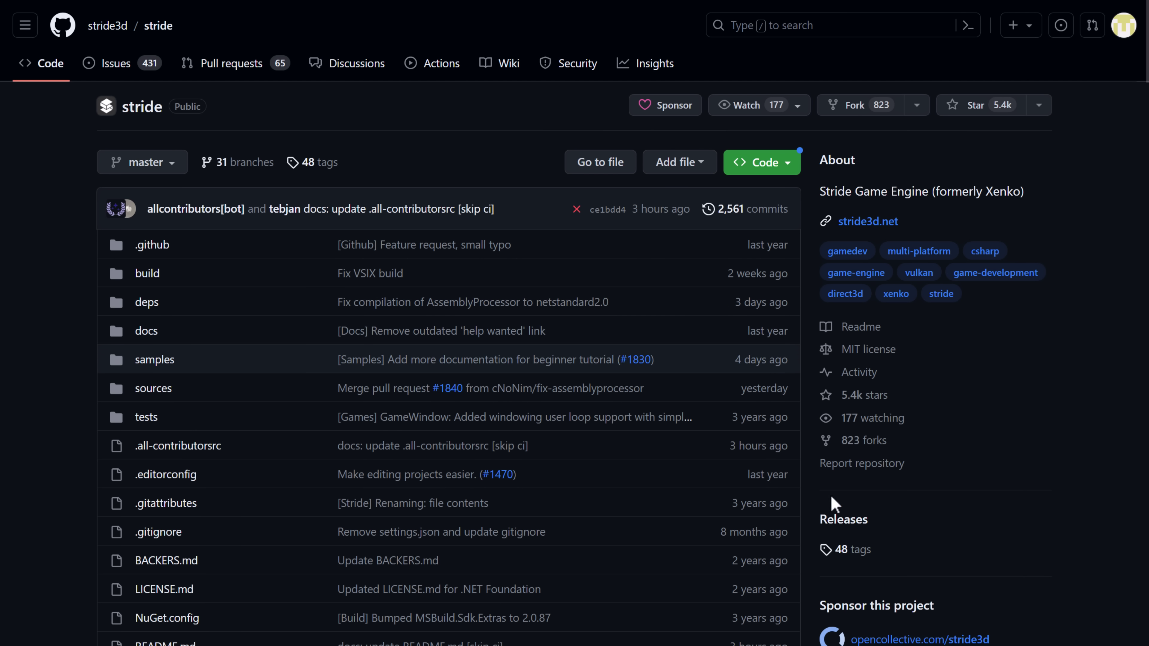
pyautogui.click(854, 549)
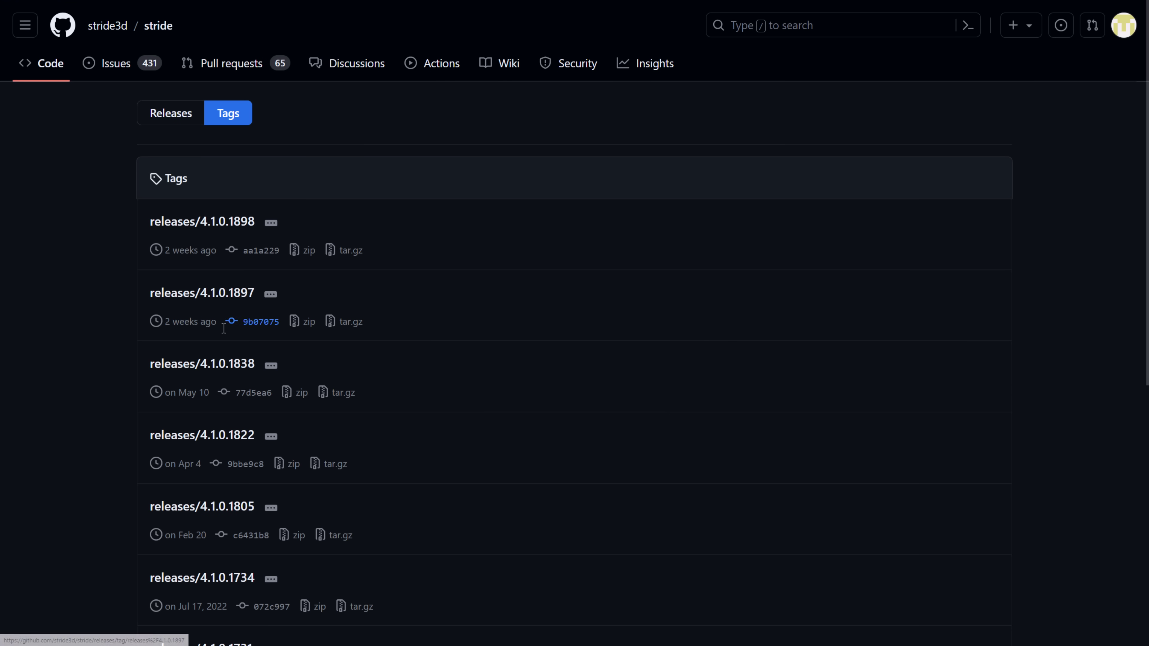
pyautogui.scroll(-5, 243, 349)
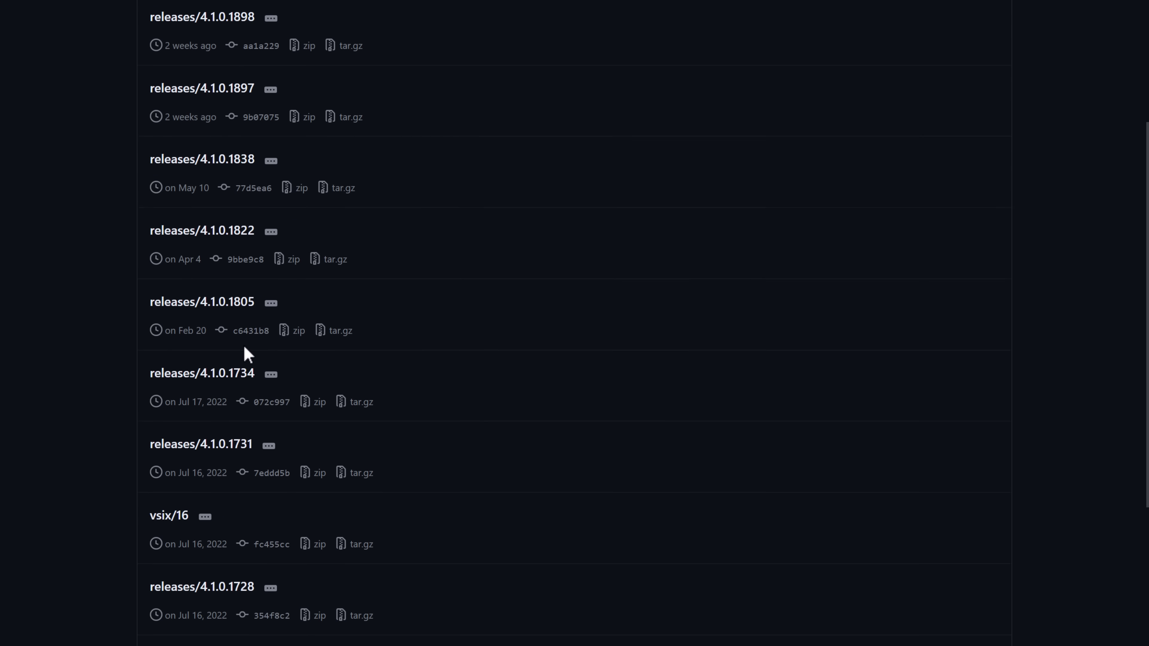
pyautogui.scroll(-5, 243, 351)
pyautogui.scroll(10, 318, 351)
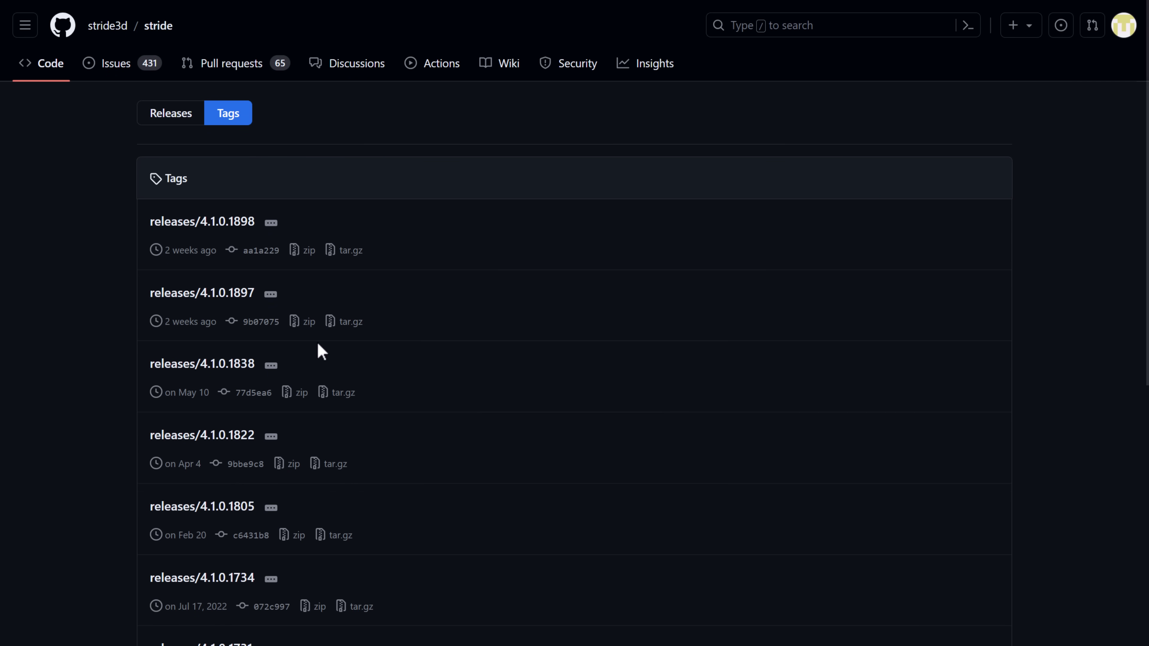
# Bring the Starbreach editor forward and show its Levels/MainScene.
pyautogui.hotkey('alt', 'Tab')
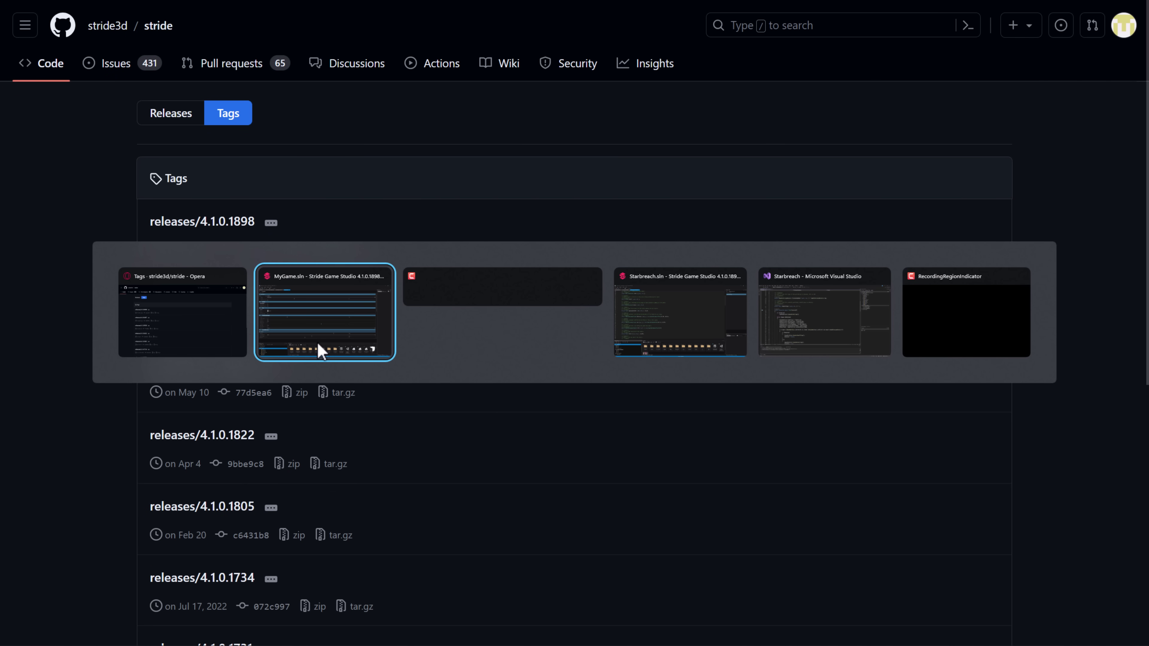
pyautogui.hotkey('alt', 'Tab')
pyautogui.hotkey('alt', 'Tab')
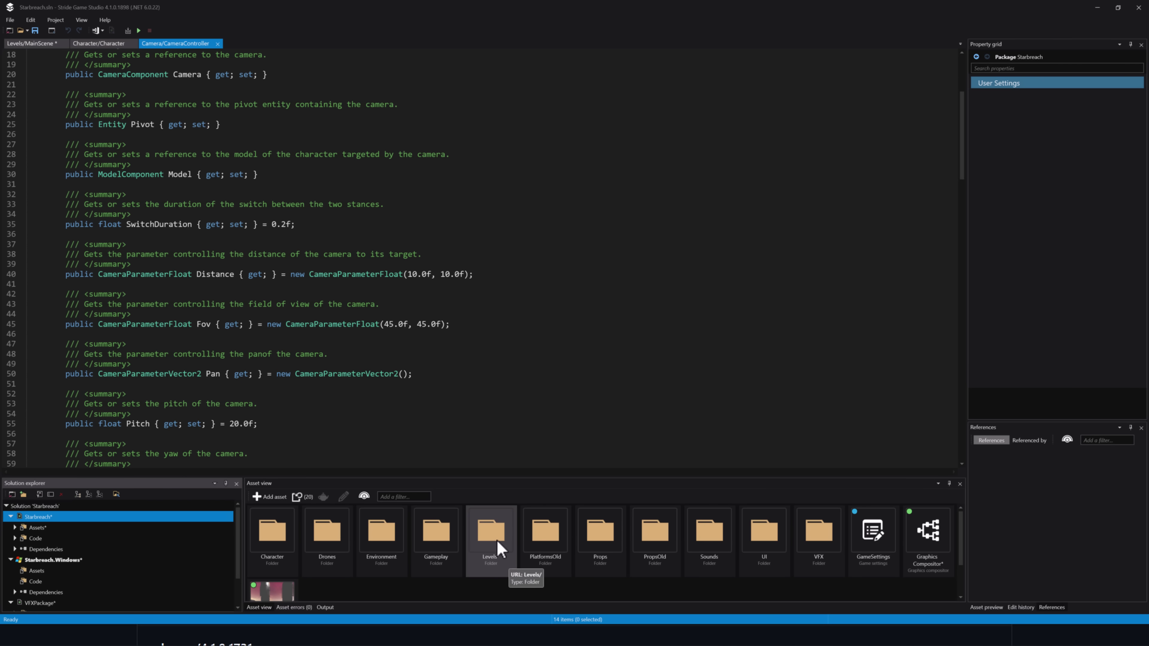
pyautogui.click(30, 42)
# Switch to the MyGame editor, show MainScene, and fly around the SciFiCity_Demo city street.
pyautogui.hotkey('alt', 'Tab')
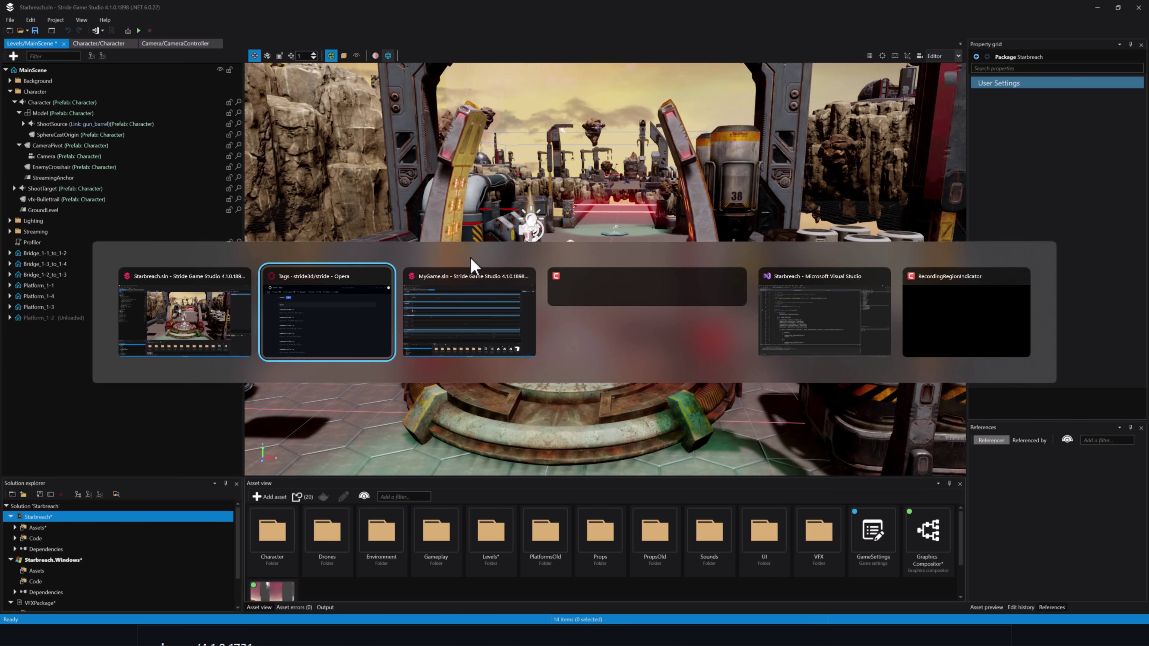
pyautogui.hotkey('alt', 'Tab')
pyautogui.click(40, 45)
pyautogui.moveTo(620, 333); pyautogui.dragTo(574, 281, button='right')
pyautogui.moveTo(644, 306); pyautogui.dragTo(783, 312, button='right')
pyautogui.moveTo(216, 262); pyautogui.dragTo(285, 264, button='right')
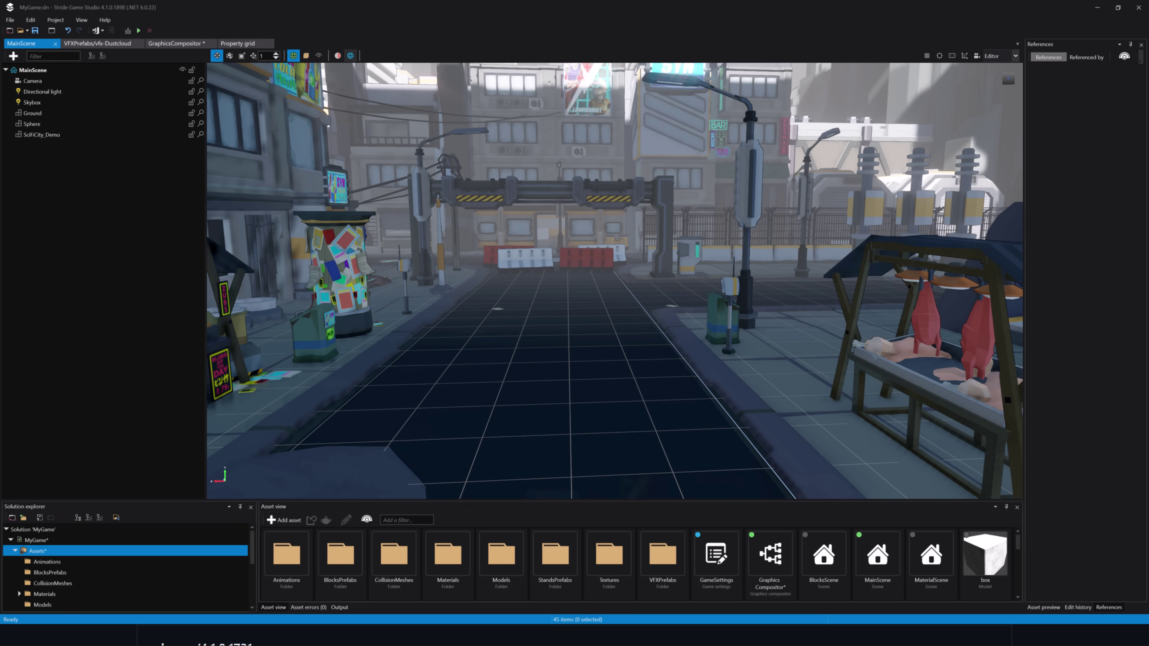
# In the Starbreach project, zoom the viewport closer and open the Character/Character prefab tab.
pyautogui.hotkey('alt', 'Tab')
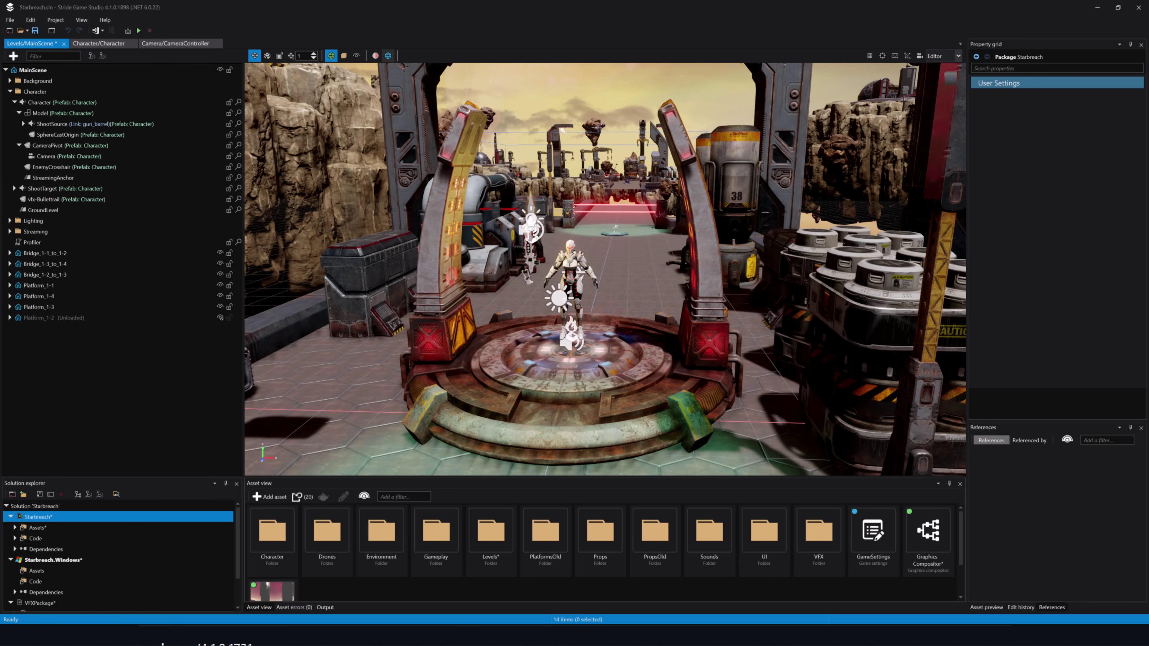
pyautogui.scroll(5, 605, 270)
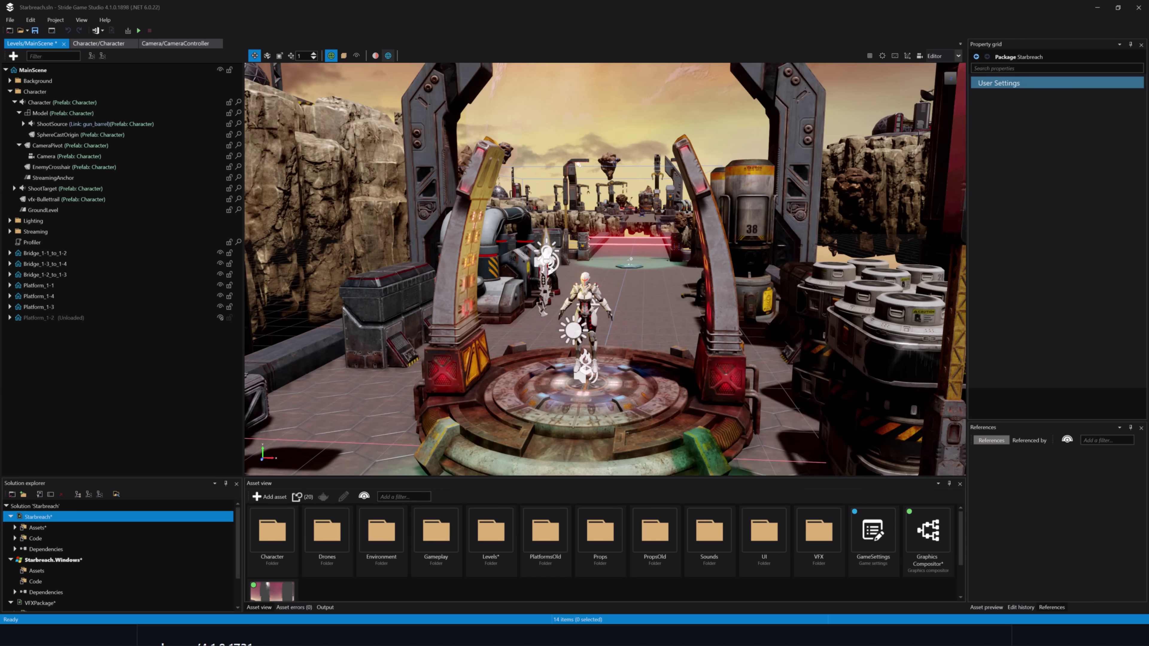
pyautogui.scroll(8, 605, 269)
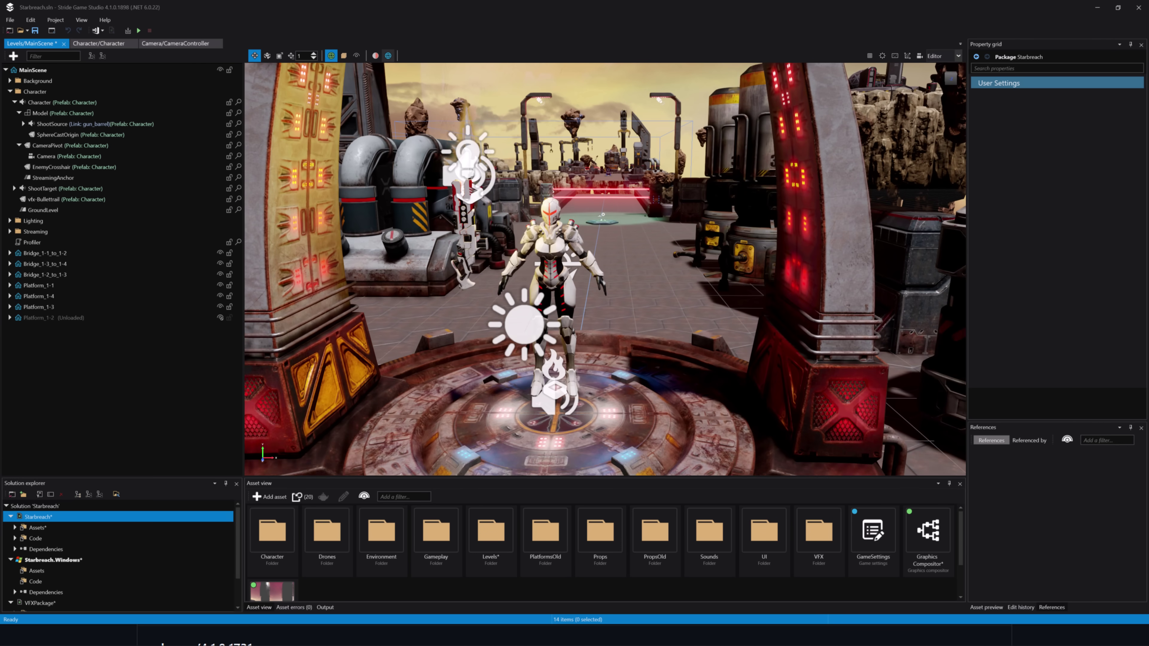
pyautogui.scroll(2, 605, 270)
pyautogui.scroll(8, 605, 269)
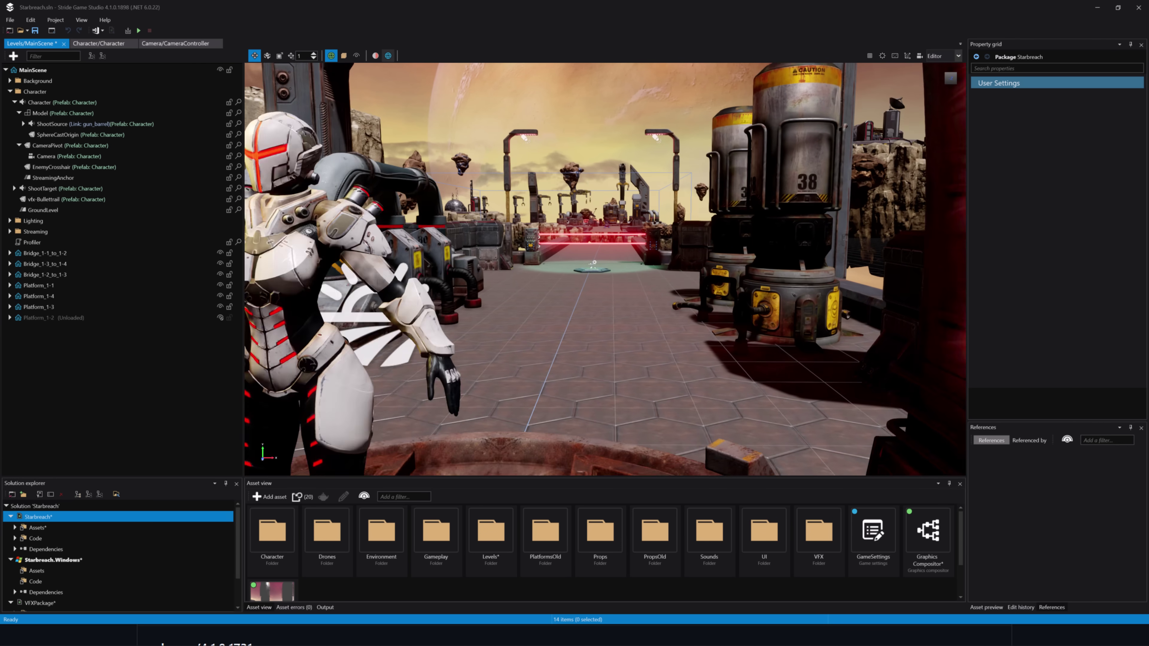
pyautogui.scroll(-5, 605, 270)
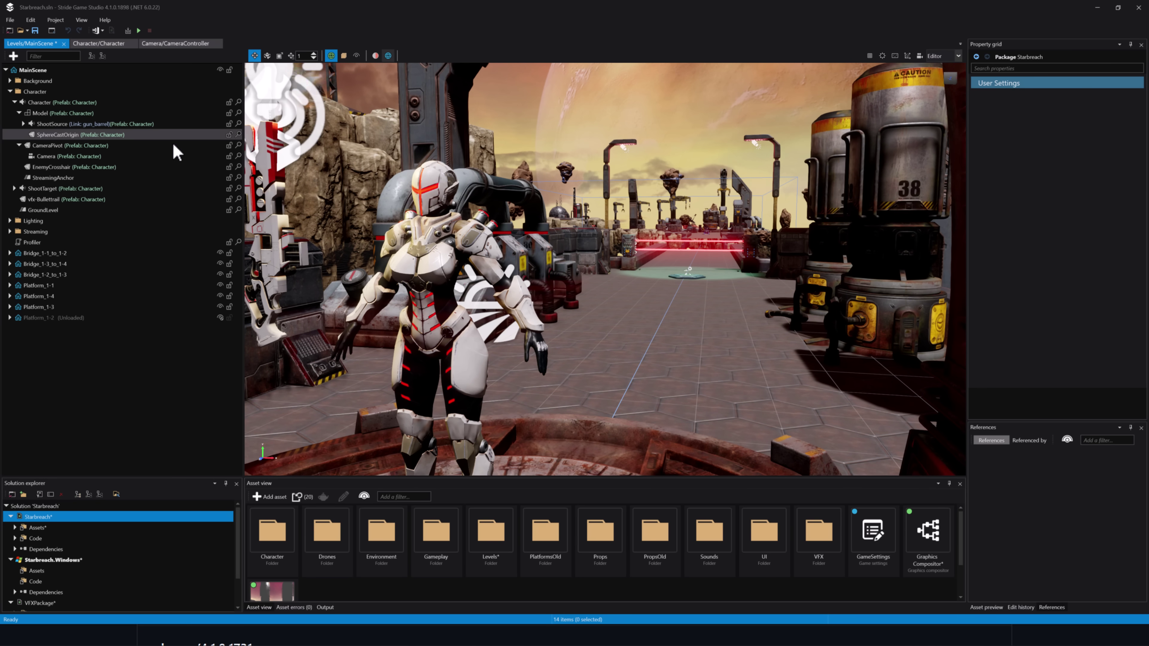
pyautogui.click(91, 44)
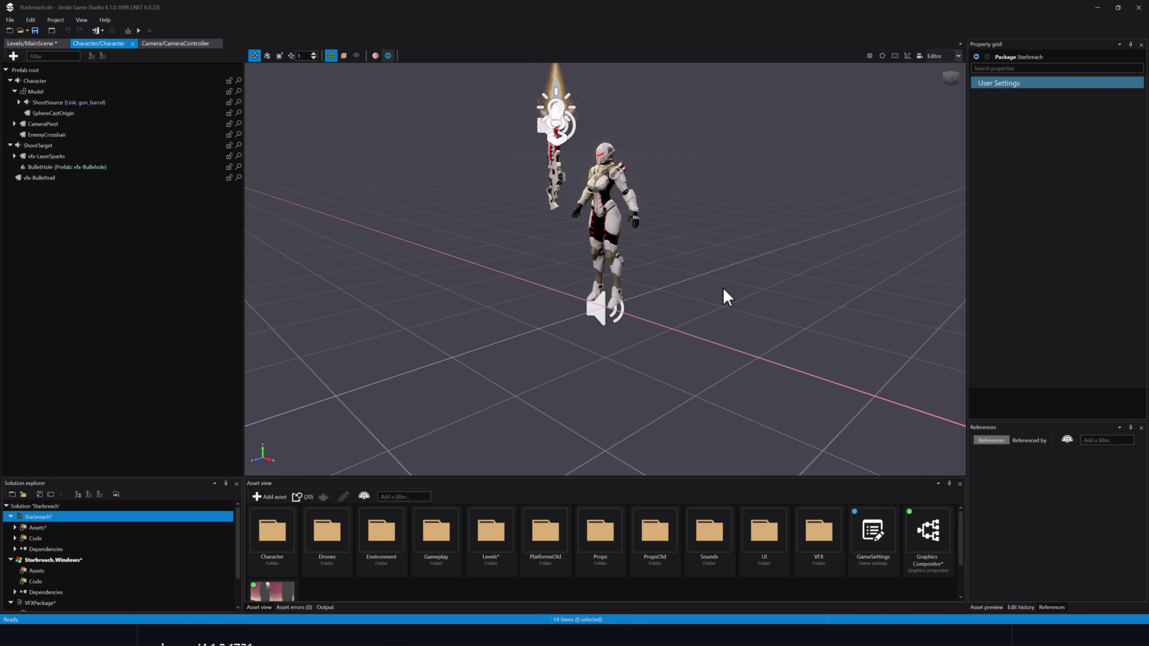